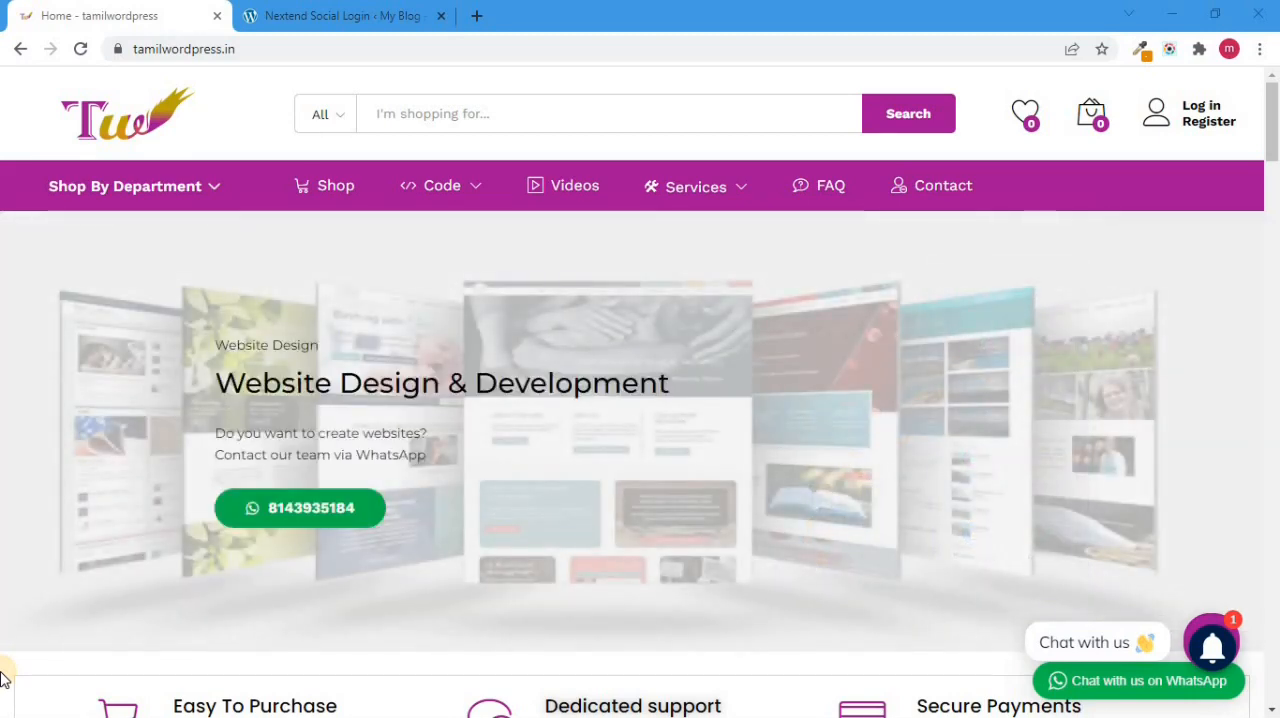
Step: View the social login options on the shop's Log in page, and switch to the WordPress dashboard
{"action": "left_click", "coordinate": [1197, 121]}
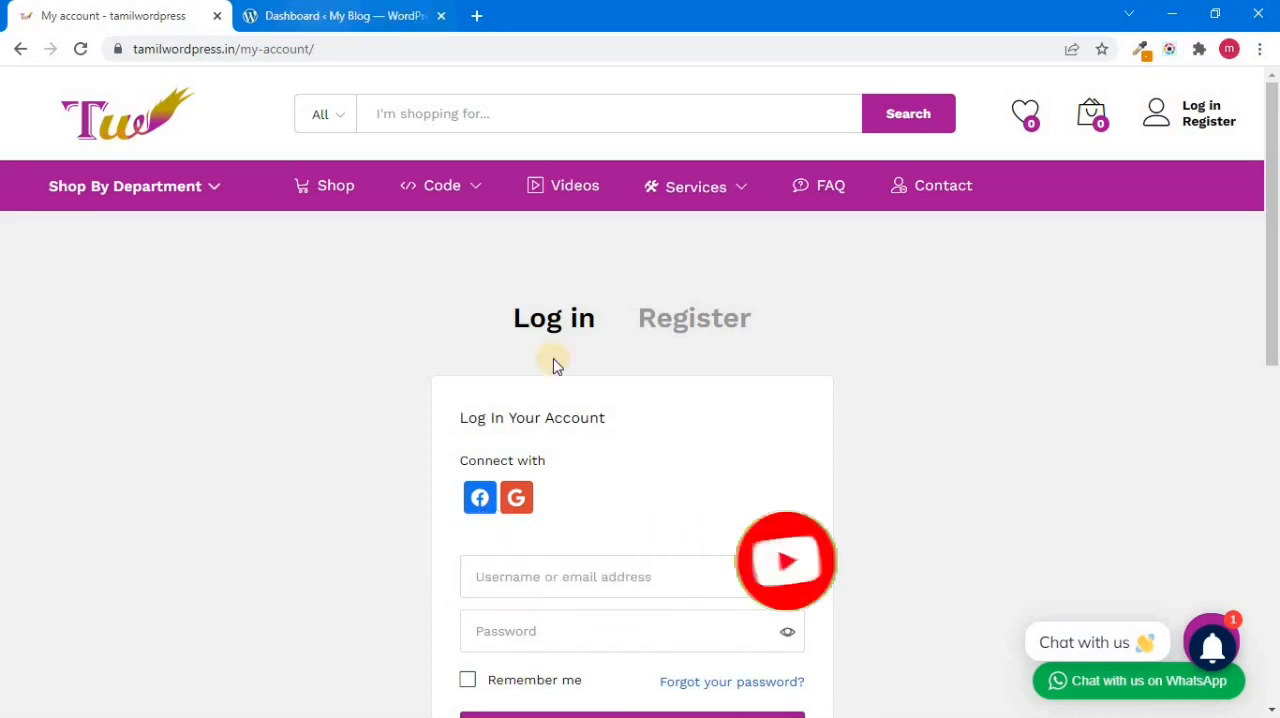
{"action": "left_click", "coordinate": [329, 14]}
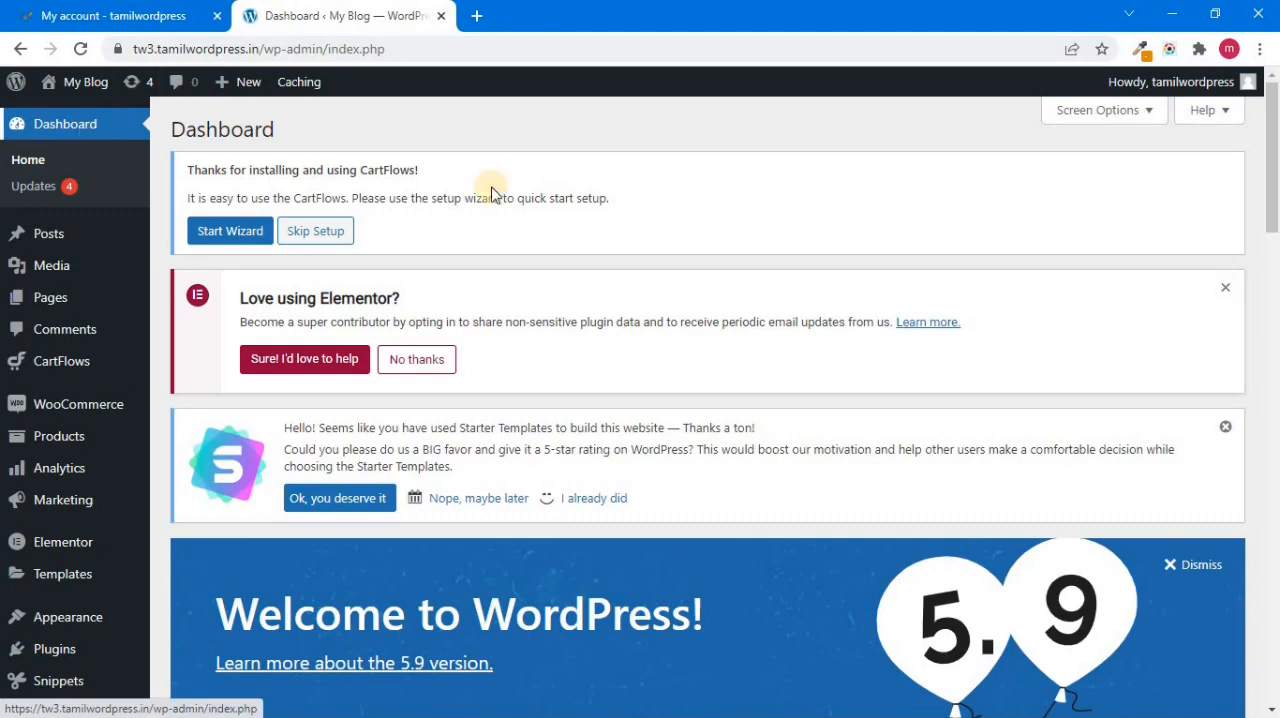
Step: Search the WordPress plugin directory for "nextend"
{"action": "scroll", "coordinate": [754, 271], "scroll_direction": "down", "scroll_amount": 2}
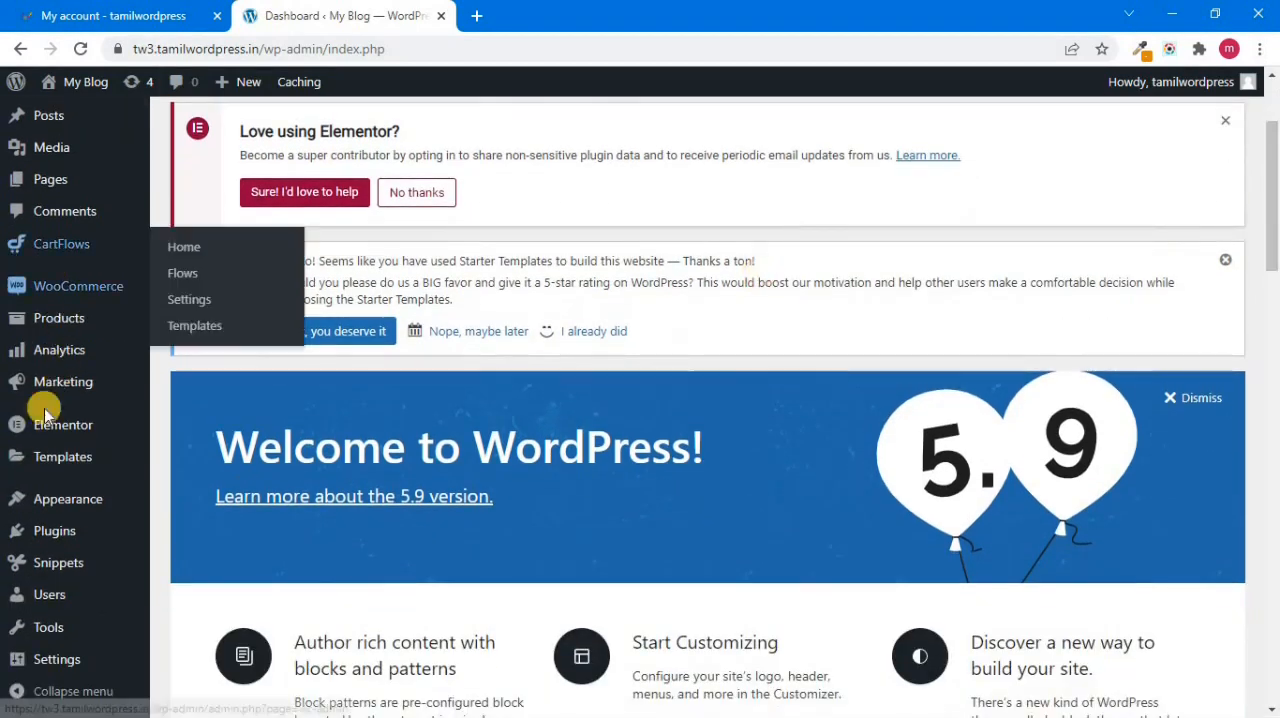
{"action": "mouse_move", "coordinate": [76, 530]}
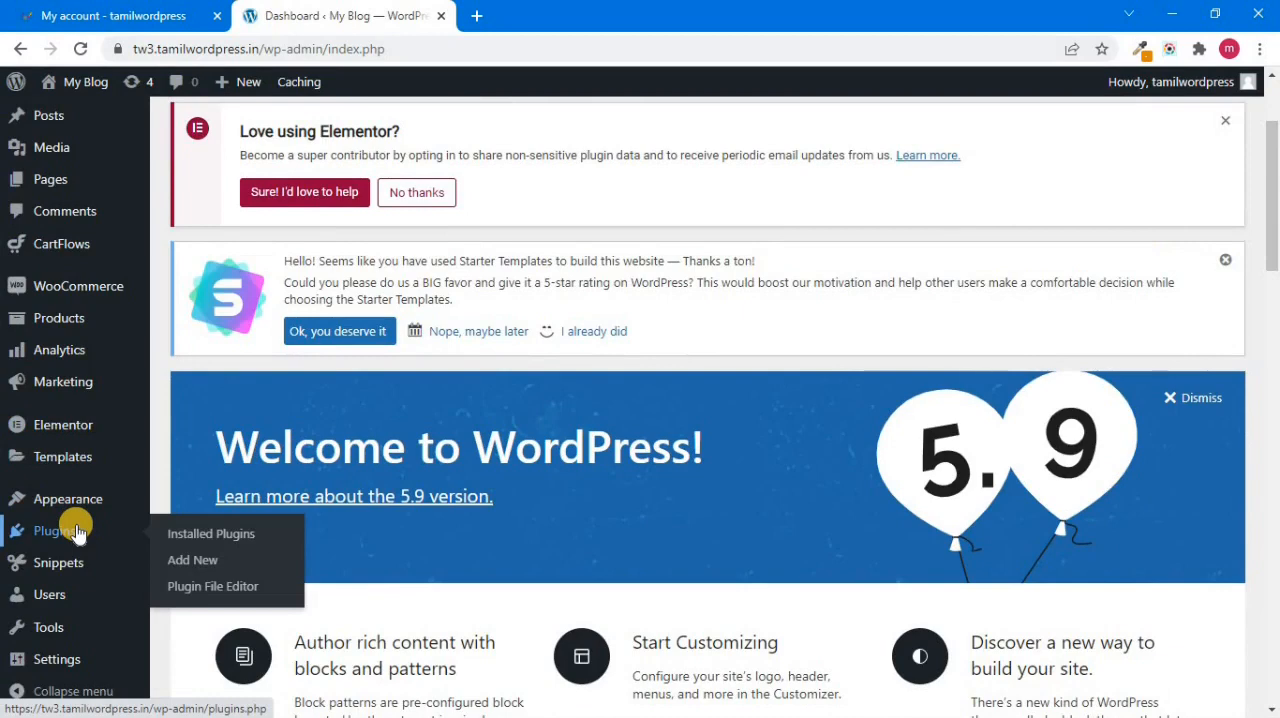
{"action": "left_click", "coordinate": [195, 560]}
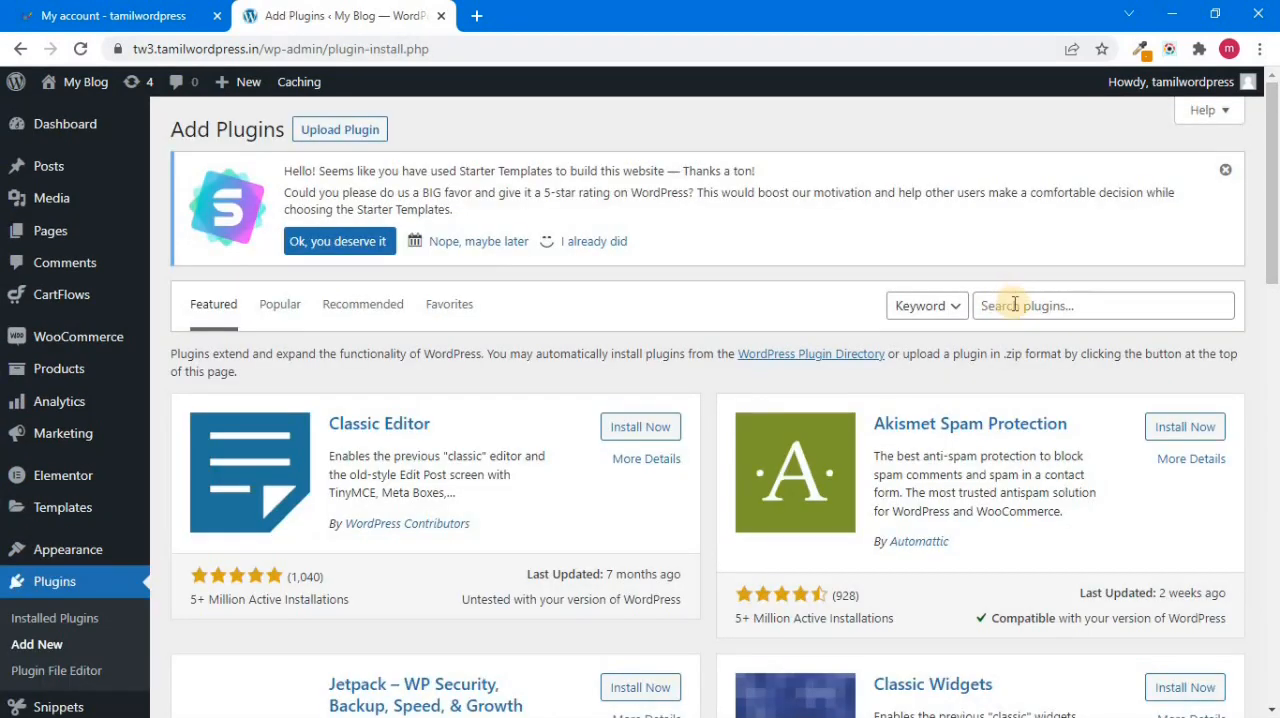
{"action": "left_click", "coordinate": [1014, 304]}
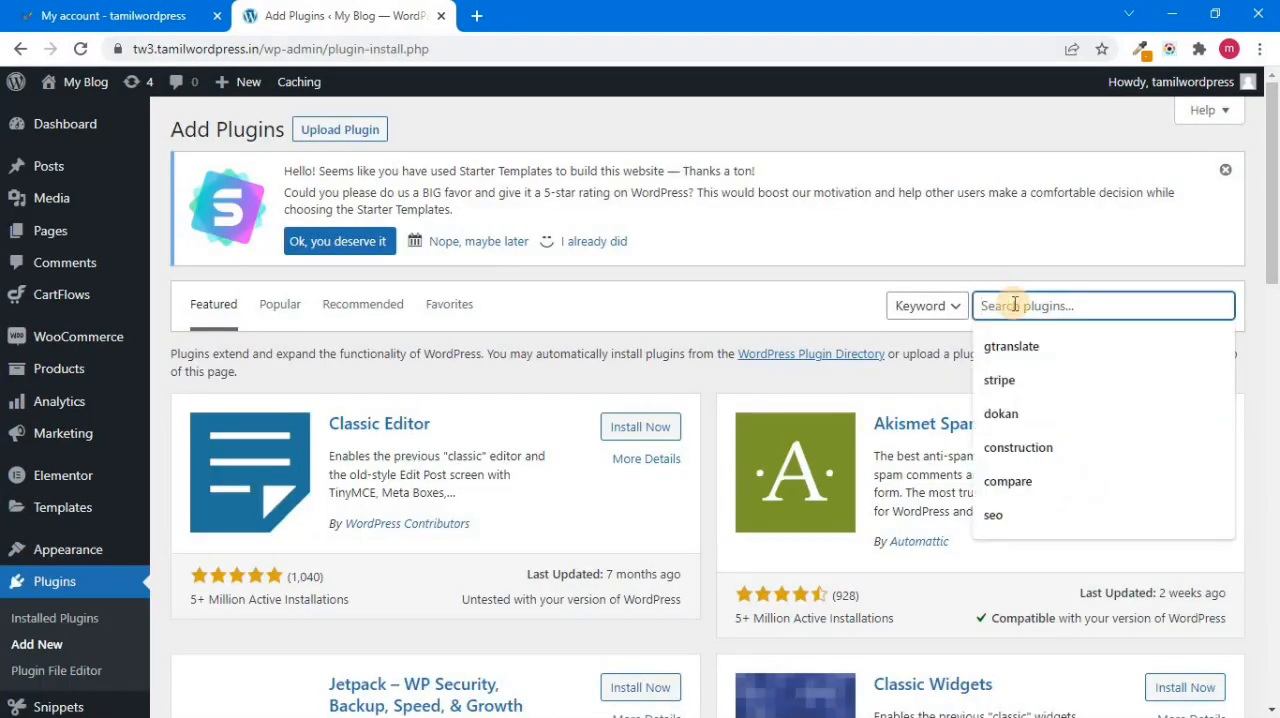
{"action": "type", "text": "nextend"}
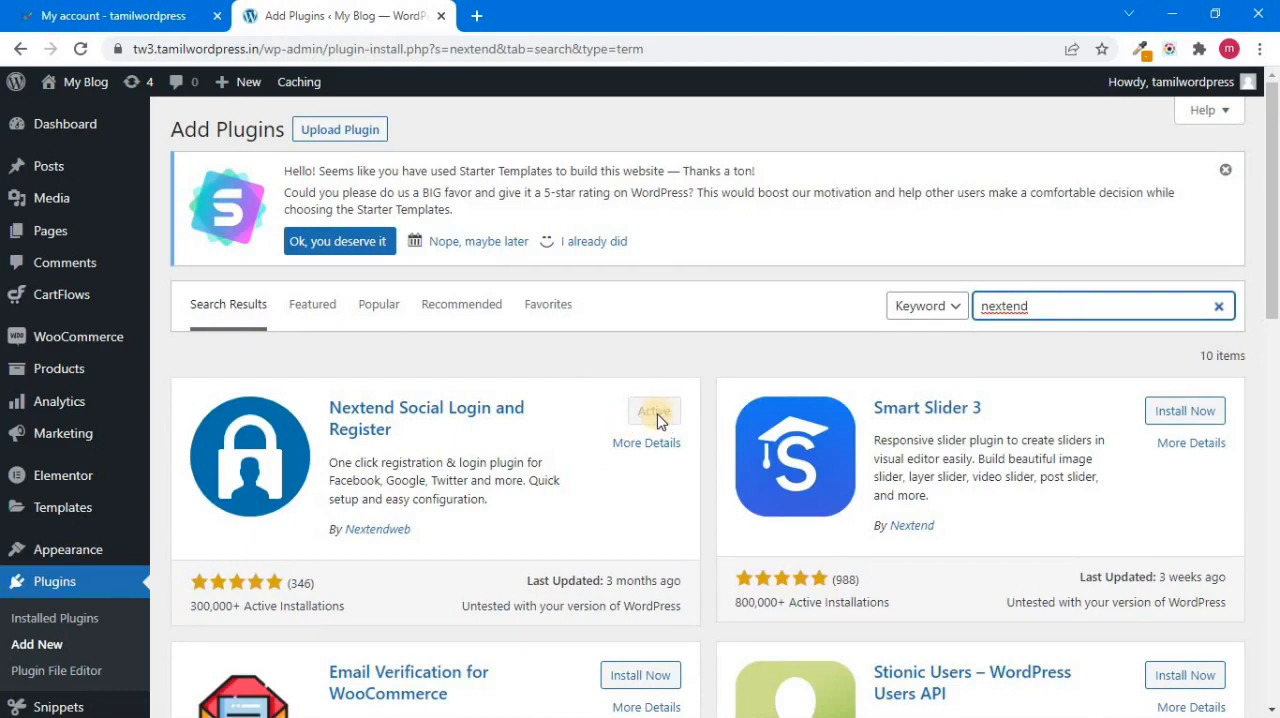
Step: Open the Nextend Social Login settings and look over the available login providers
{"action": "left_click_drag", "start_coordinate": [1274, 250], "coordinate": [1275, 320]}
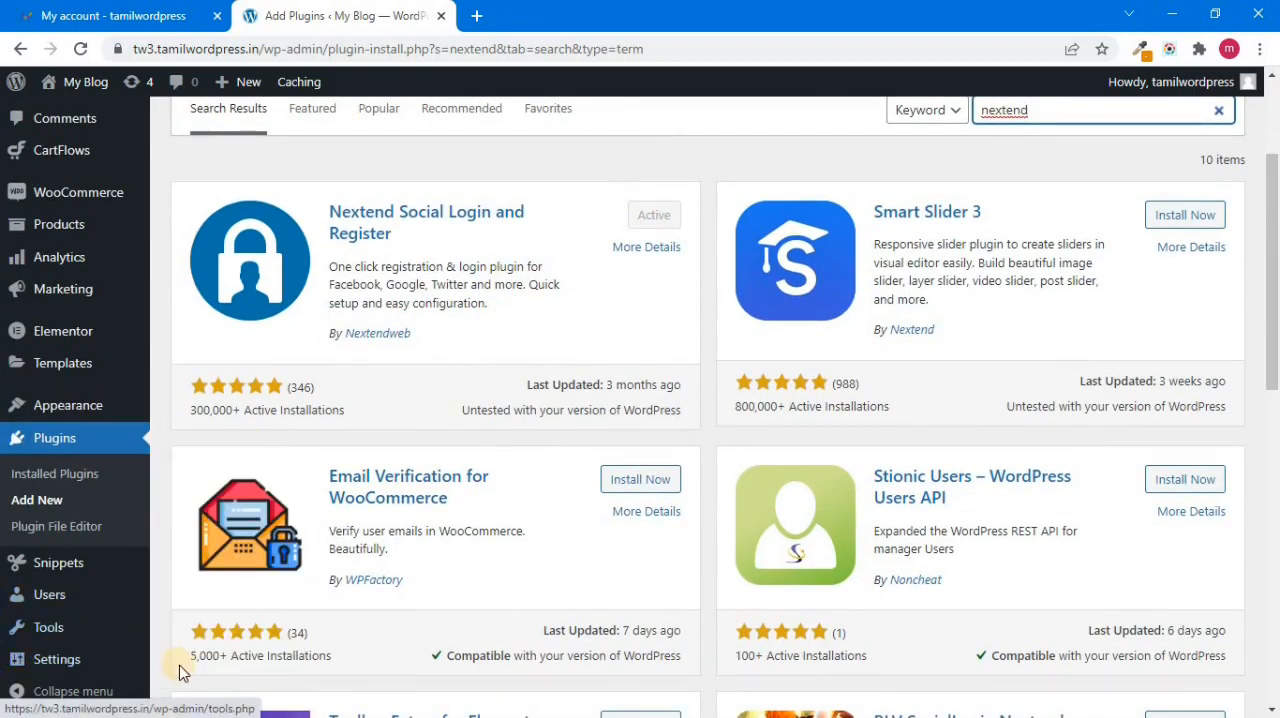
{"action": "mouse_move", "coordinate": [60, 662]}
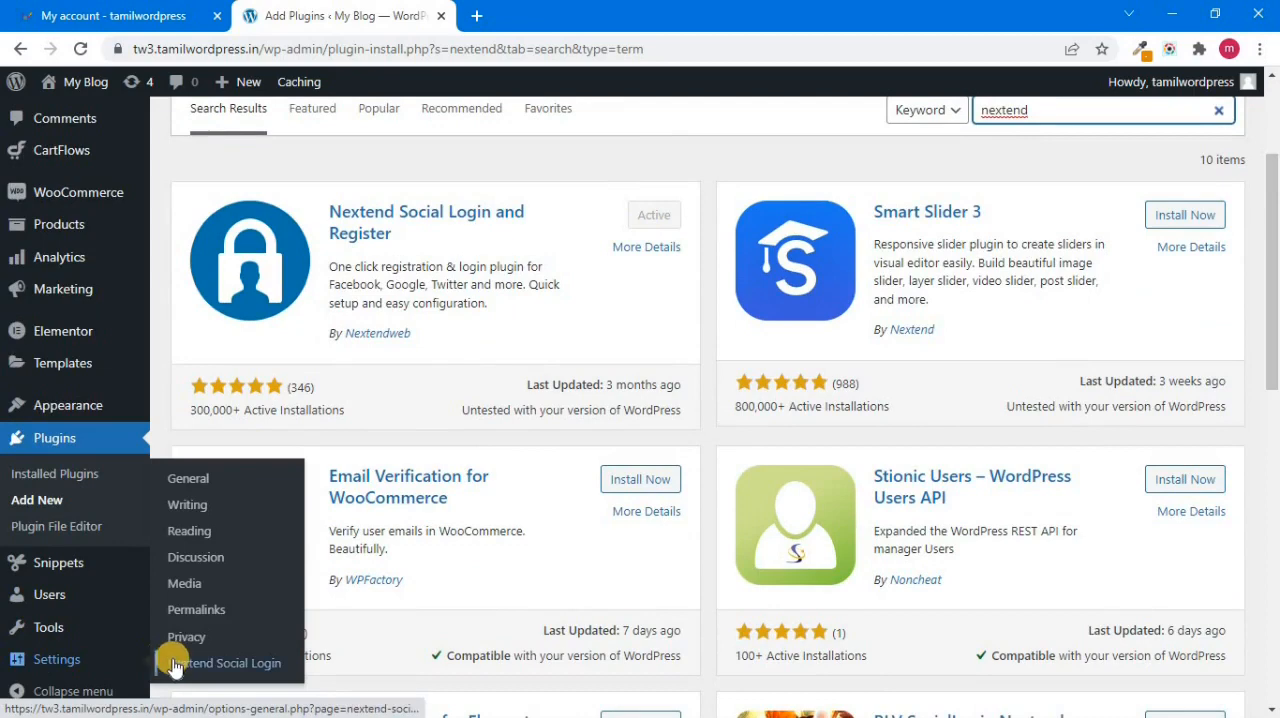
{"action": "left_click", "coordinate": [255, 668]}
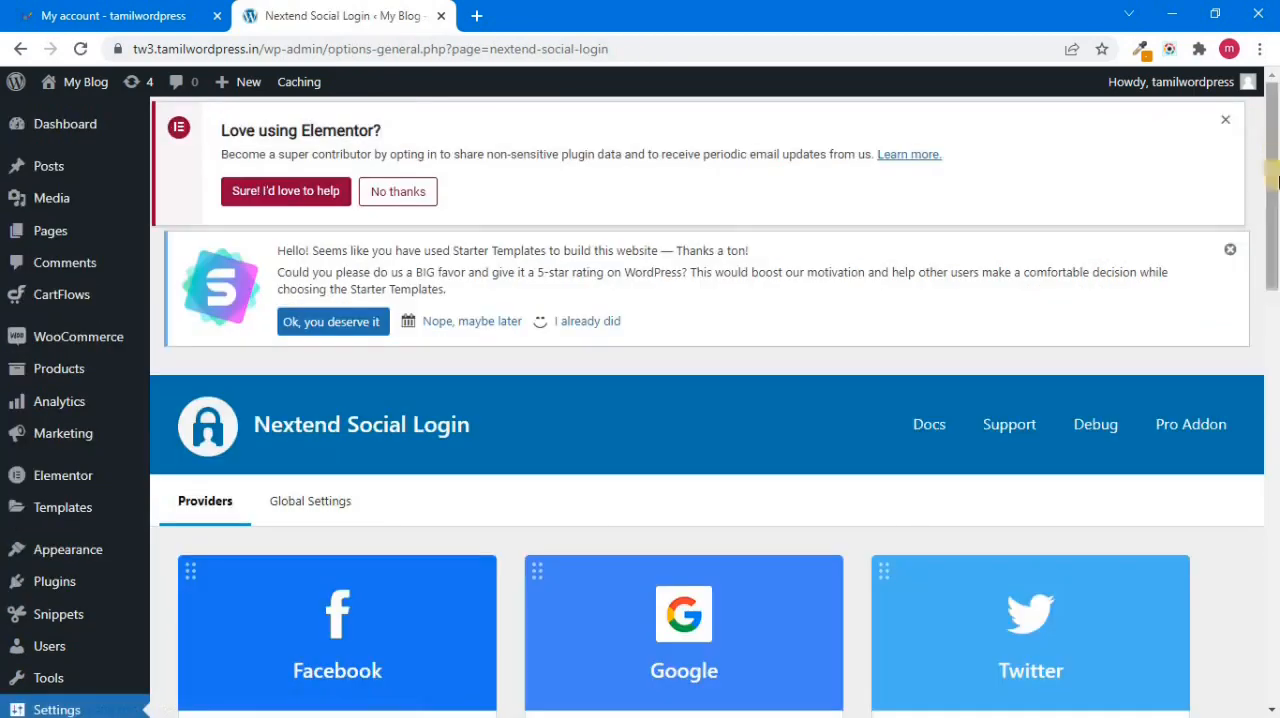
{"action": "left_click_drag", "start_coordinate": [1276, 185], "coordinate": [1276, 248]}
{"action": "scroll", "coordinate": [1276, 252], "scroll_direction": "down", "scroll_amount": 1}
{"action": "left_click_drag", "start_coordinate": [1276, 252], "coordinate": [1274, 204]}
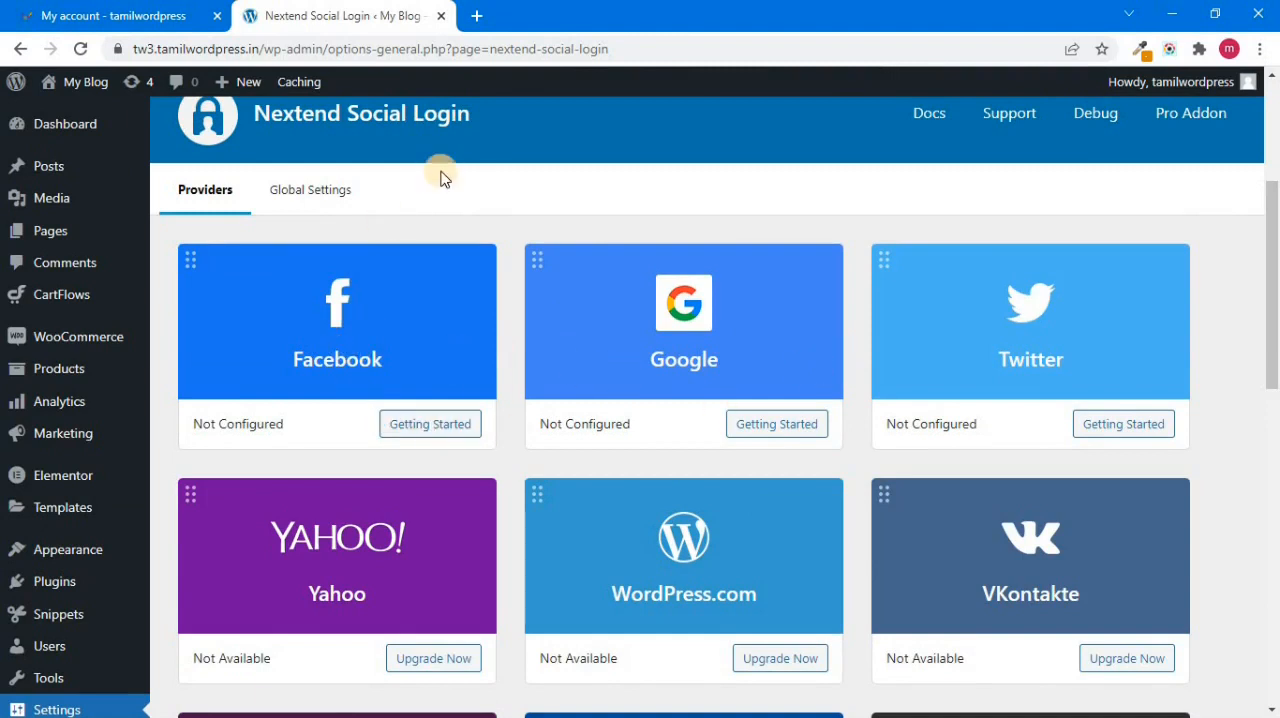
Step: Open the Facebook provider's Getting Started guide and read through its app creation instructions
{"action": "left_click", "coordinate": [447, 425]}
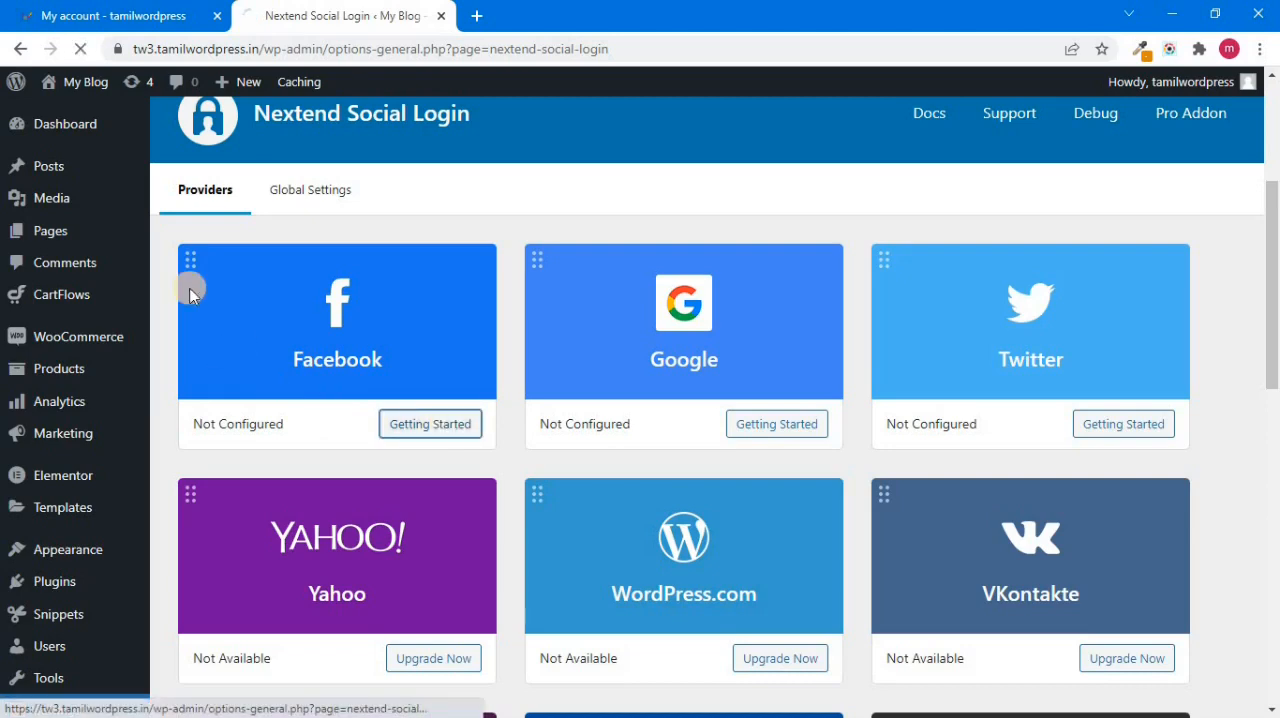
{"action": "scroll", "coordinate": [443, 277], "scroll_direction": "down", "scroll_amount": 2}
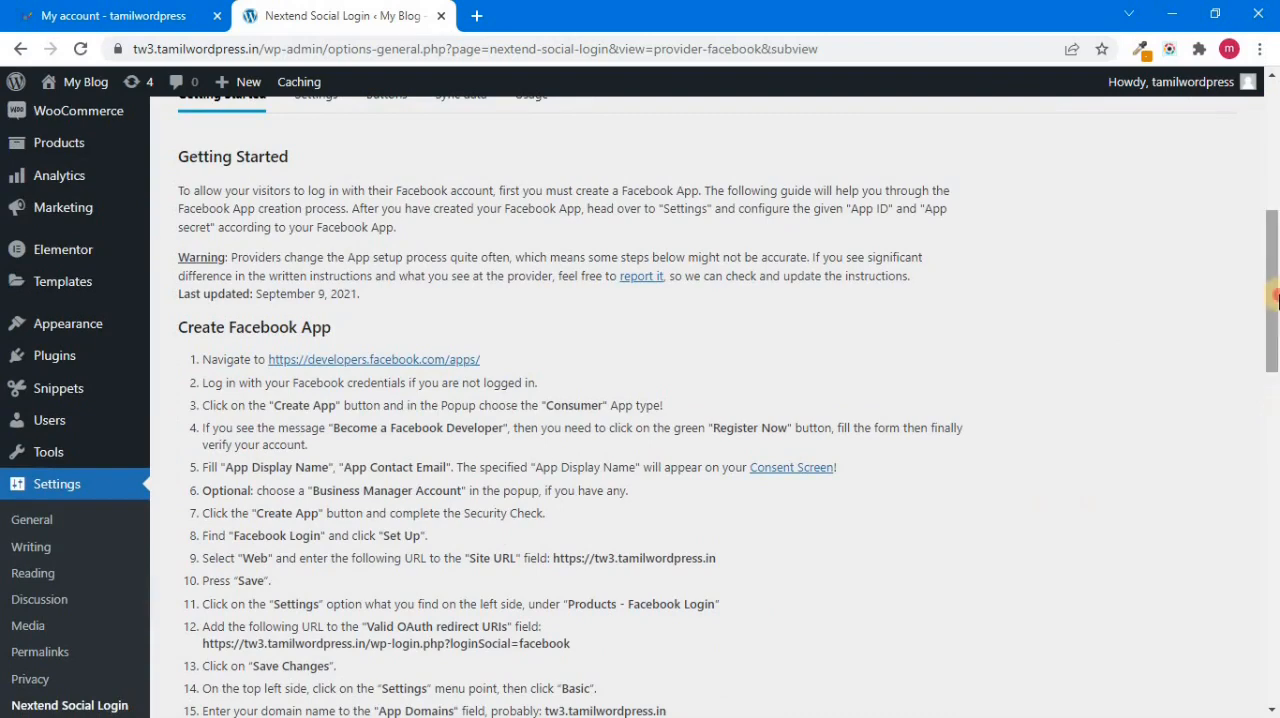
{"action": "scroll", "coordinate": [1275, 266], "scroll_direction": "down", "scroll_amount": 3}
{"action": "left_click", "coordinate": [1275, 266]}
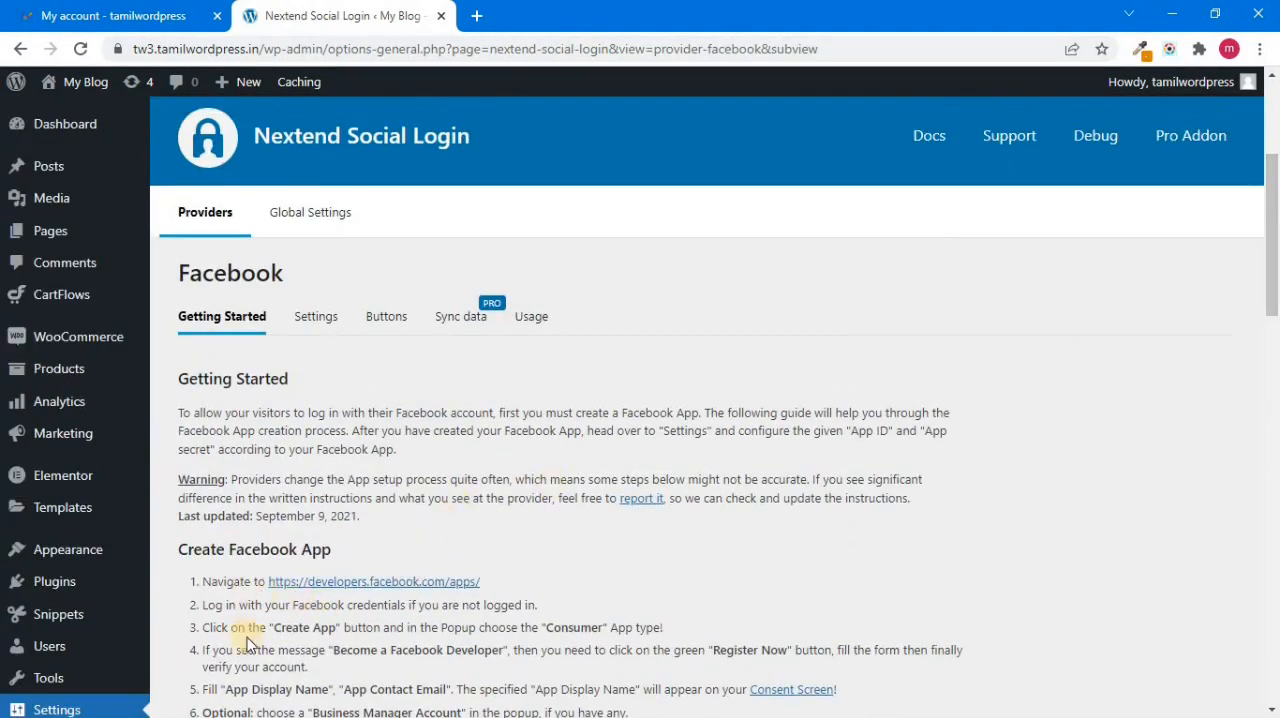
{"action": "scroll", "coordinate": [1277, 305], "scroll_direction": "down", "scroll_amount": 1}
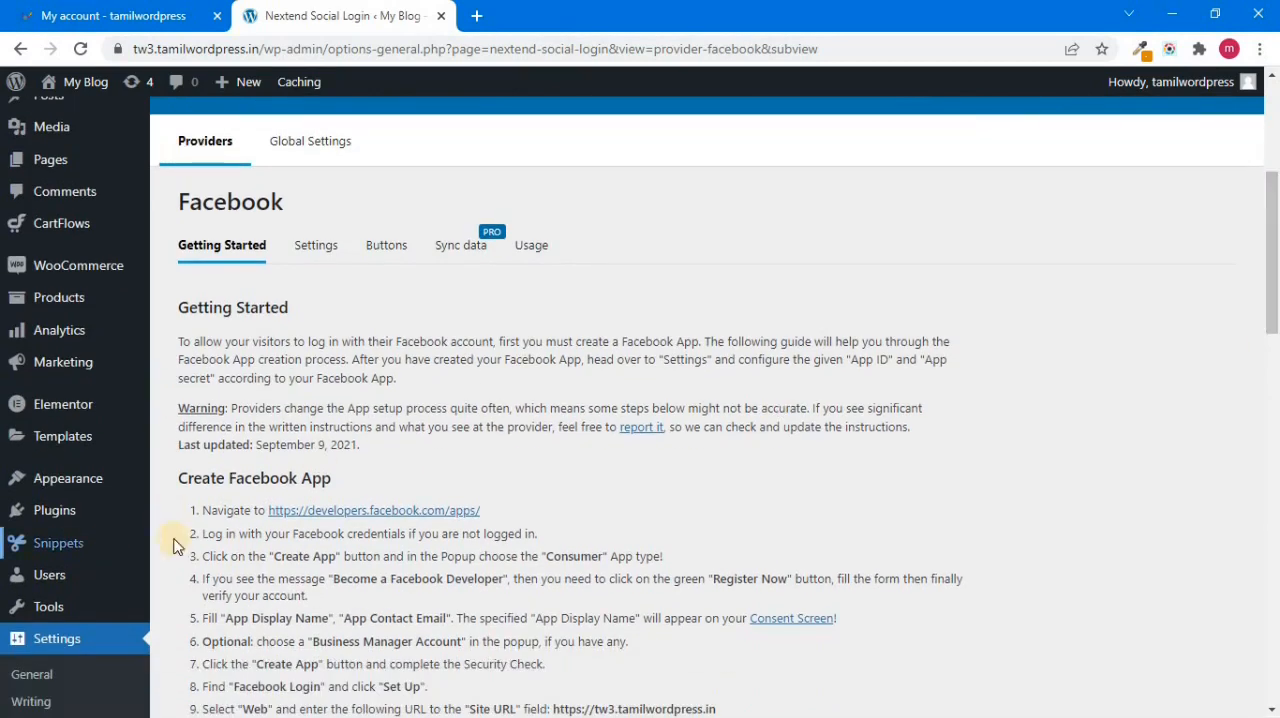
Step: Open the guide's developers.facebook.com/apps link in a separate tab, check the guide again, and return to the Facebook apps page
{"action": "right_click", "coordinate": [370, 519]}
{"action": "left_click", "coordinate": [412, 528]}
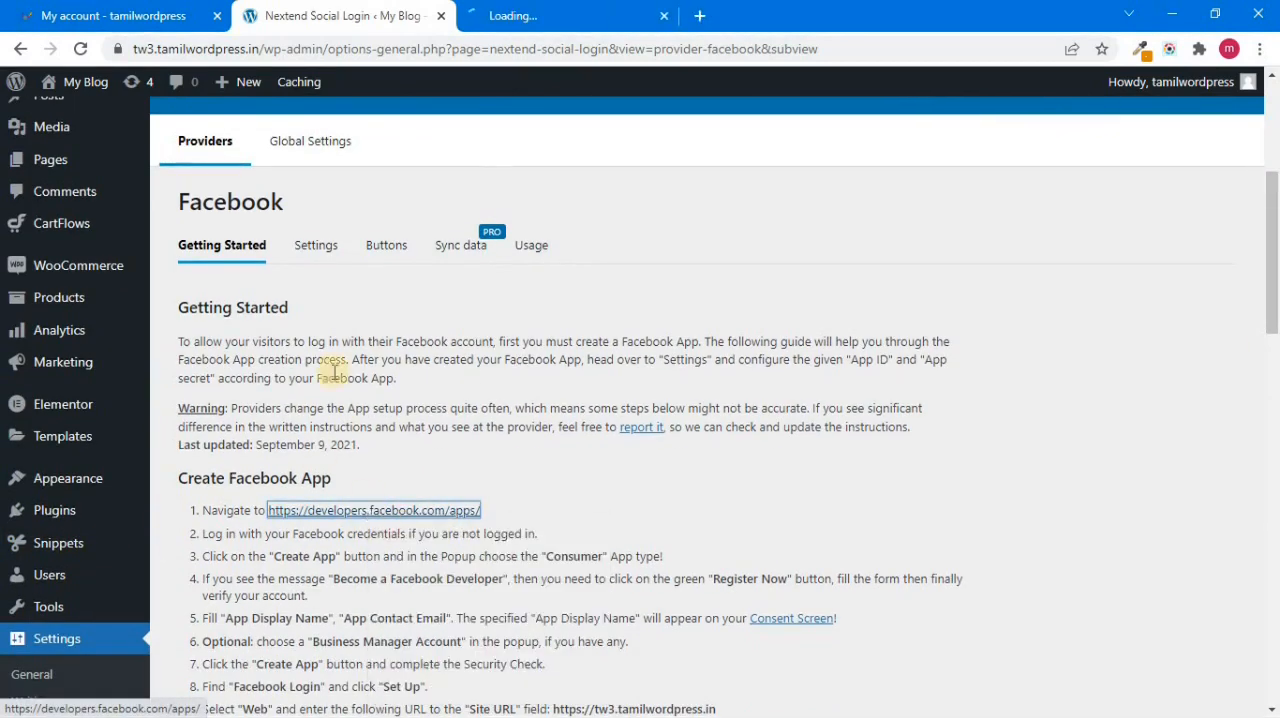
{"action": "left_click", "coordinate": [523, 10]}
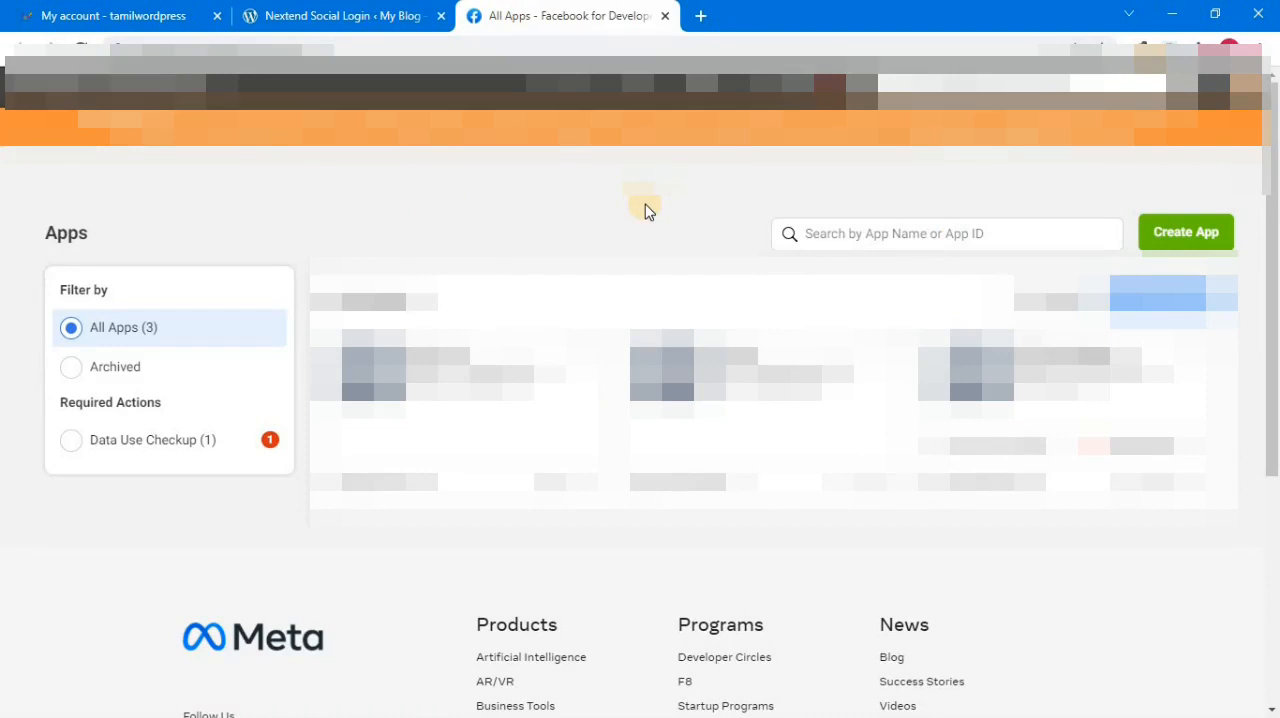
{"action": "left_click", "coordinate": [352, 12]}
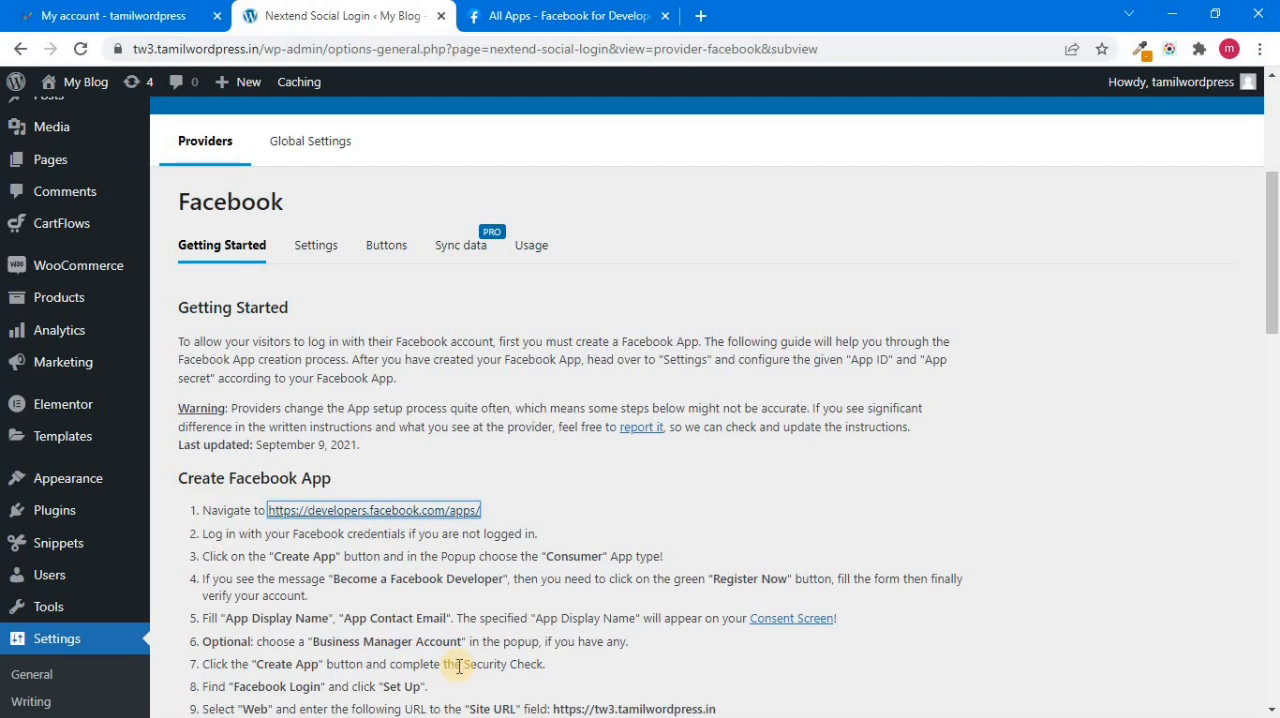
{"action": "left_click", "coordinate": [498, 12]}
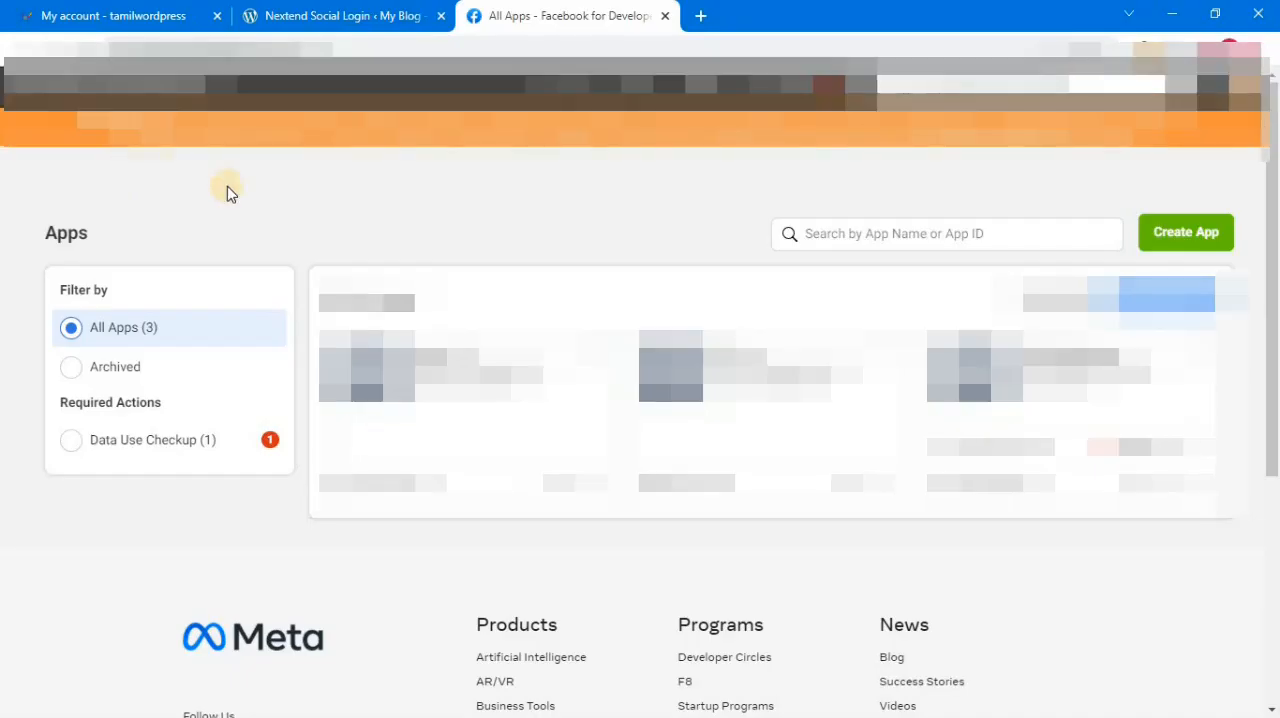
Step: Start a new Facebook app with the Consumer app type and proceed to its details
{"action": "left_click", "coordinate": [1196, 238]}
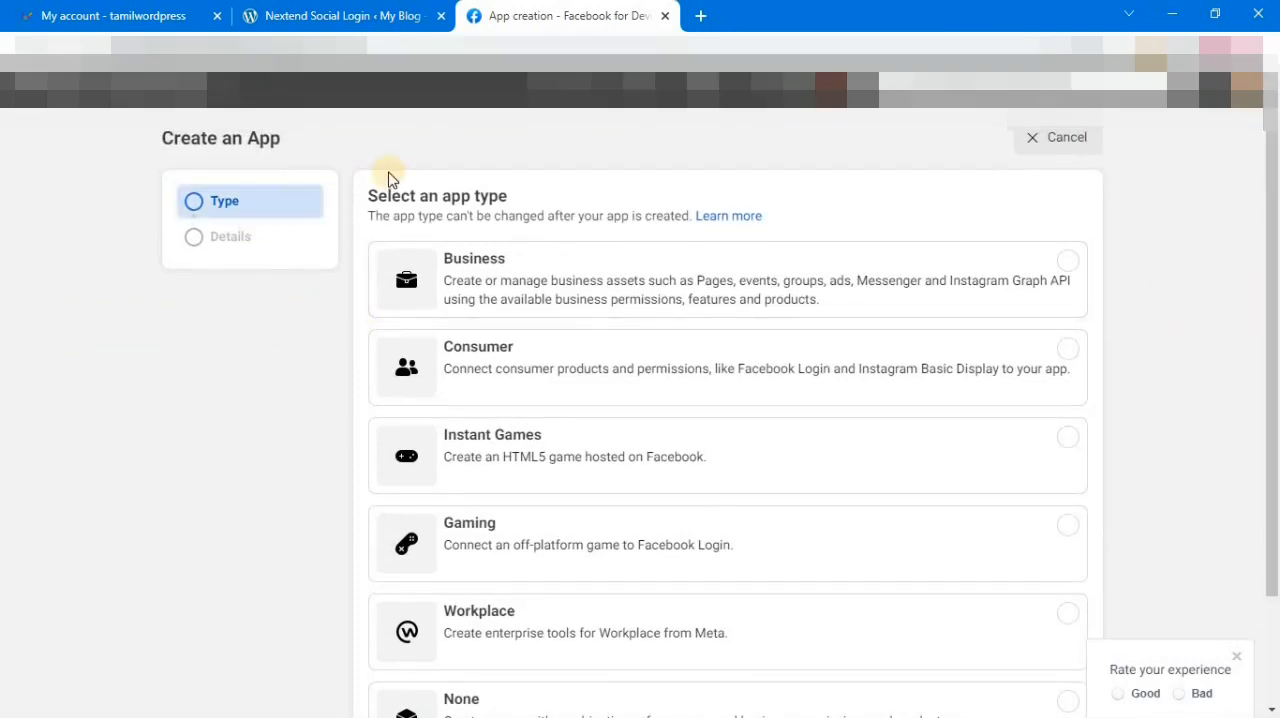
{"action": "scroll", "coordinate": [1270, 395], "scroll_direction": "down", "scroll_amount": 1}
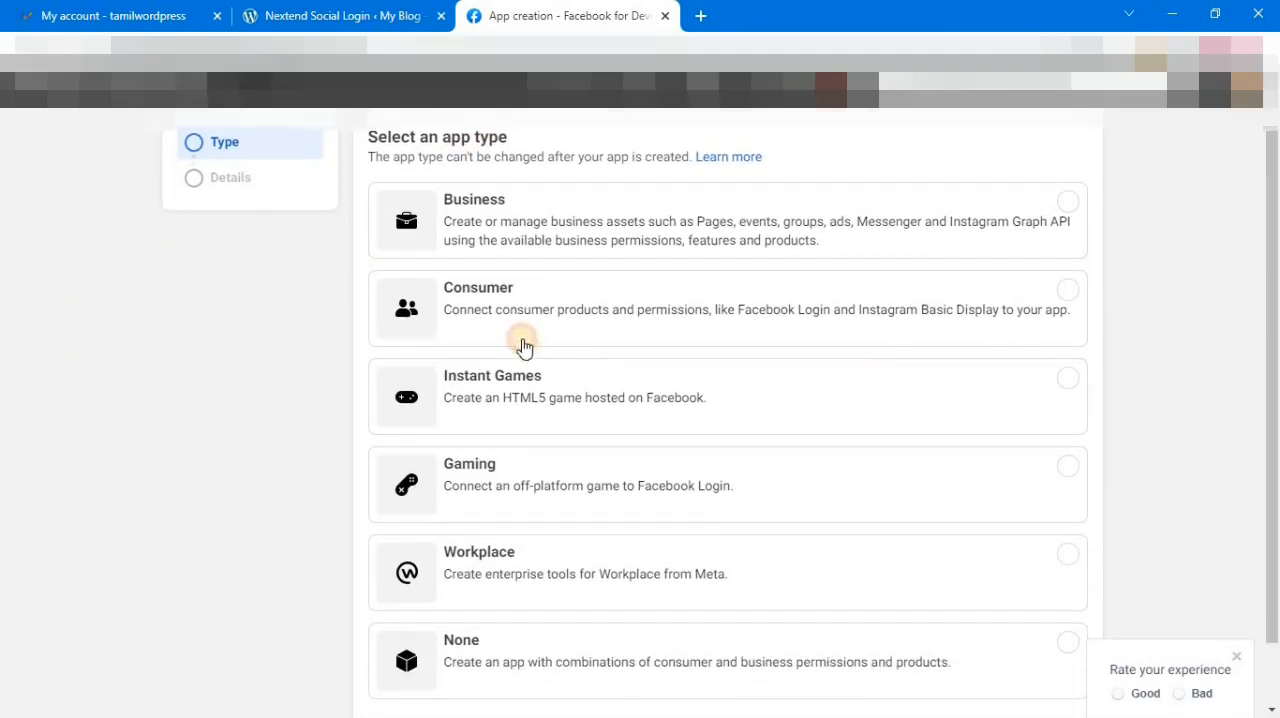
{"action": "left_click", "coordinate": [510, 297]}
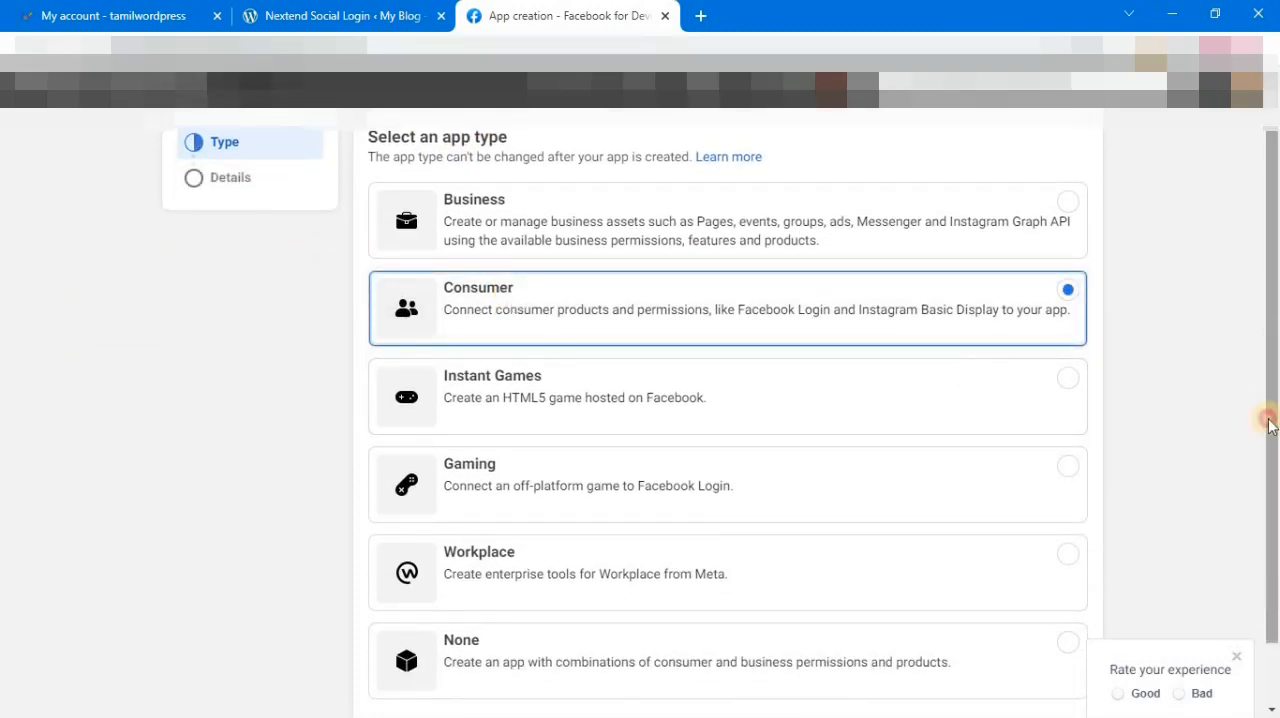
{"action": "scroll", "coordinate": [1266, 415], "scroll_direction": "down", "scroll_amount": 1}
{"action": "left_click", "coordinate": [1060, 662]}
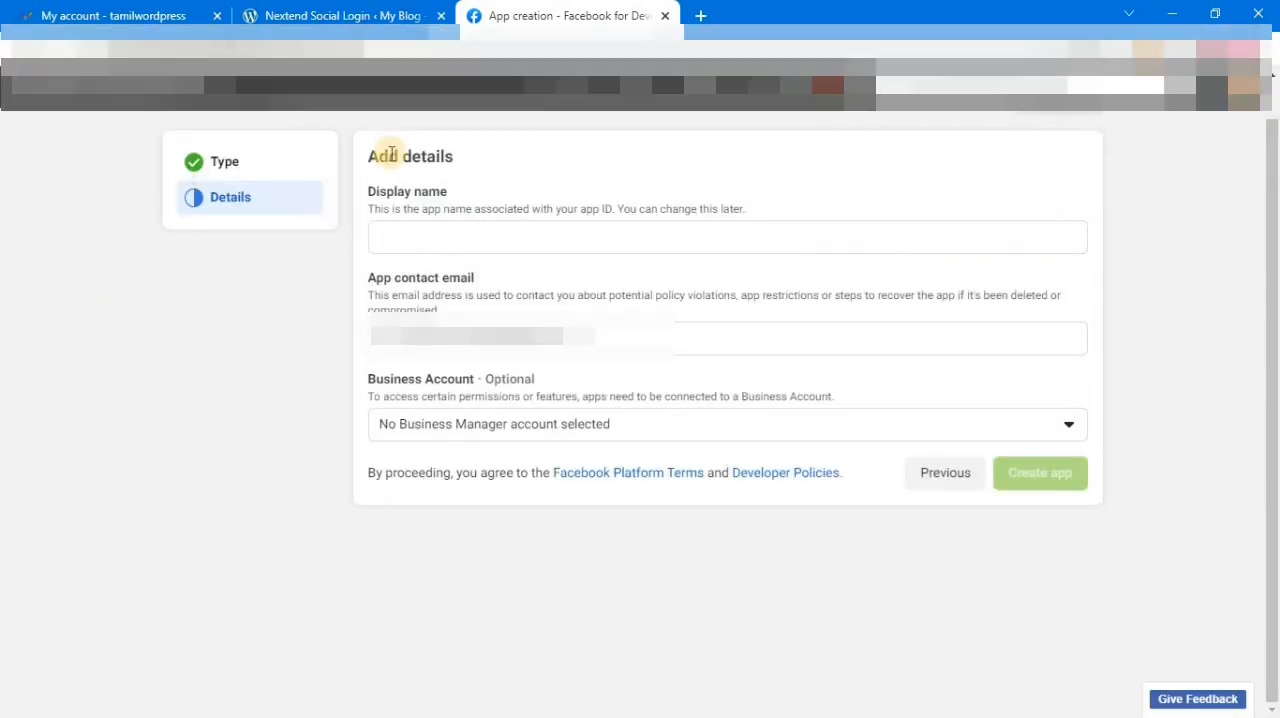
Step: Set the app's display name to "Demo app" and create the app
{"action": "left_click", "coordinate": [445, 237]}
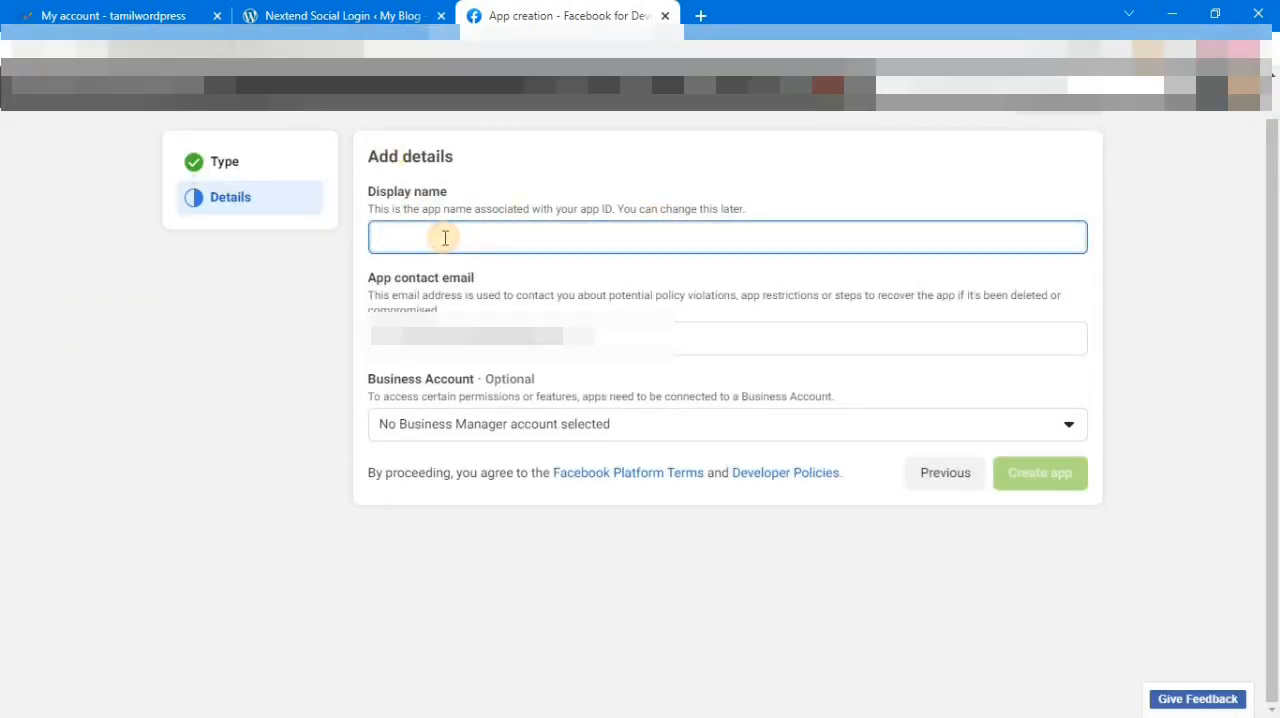
{"action": "type", "text": "De"}
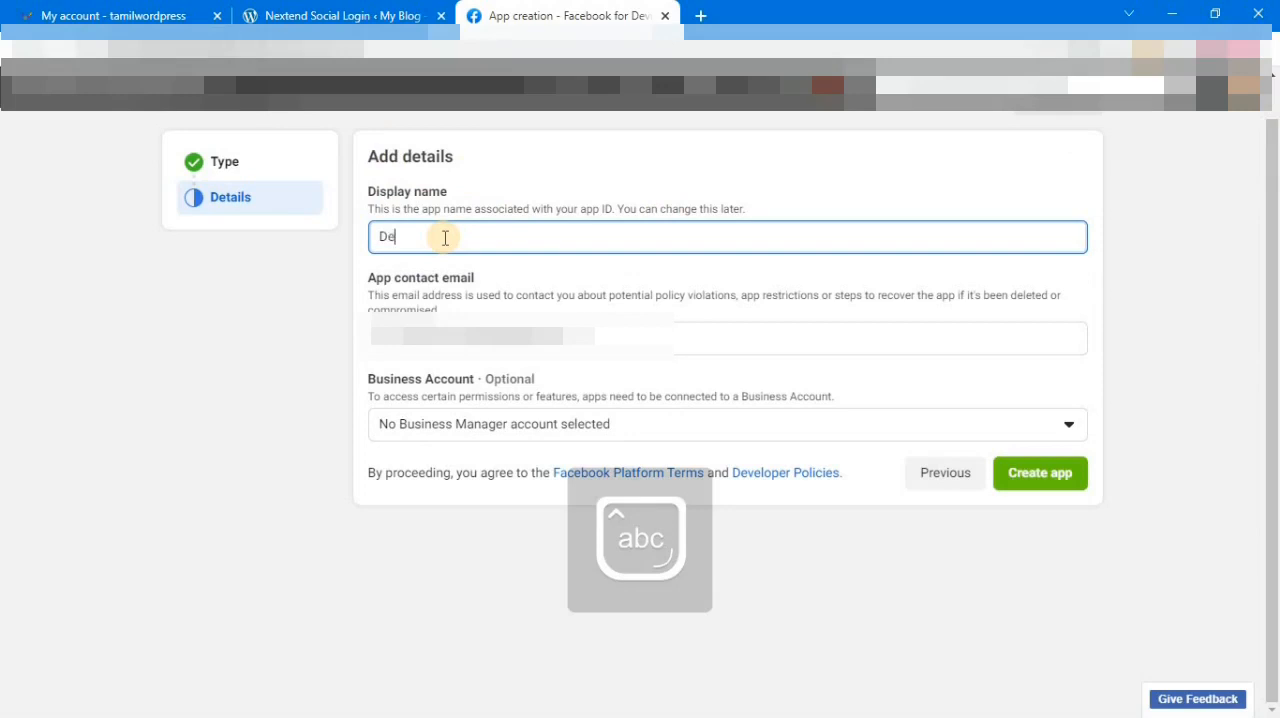
{"action": "type", "text": "mo app"}
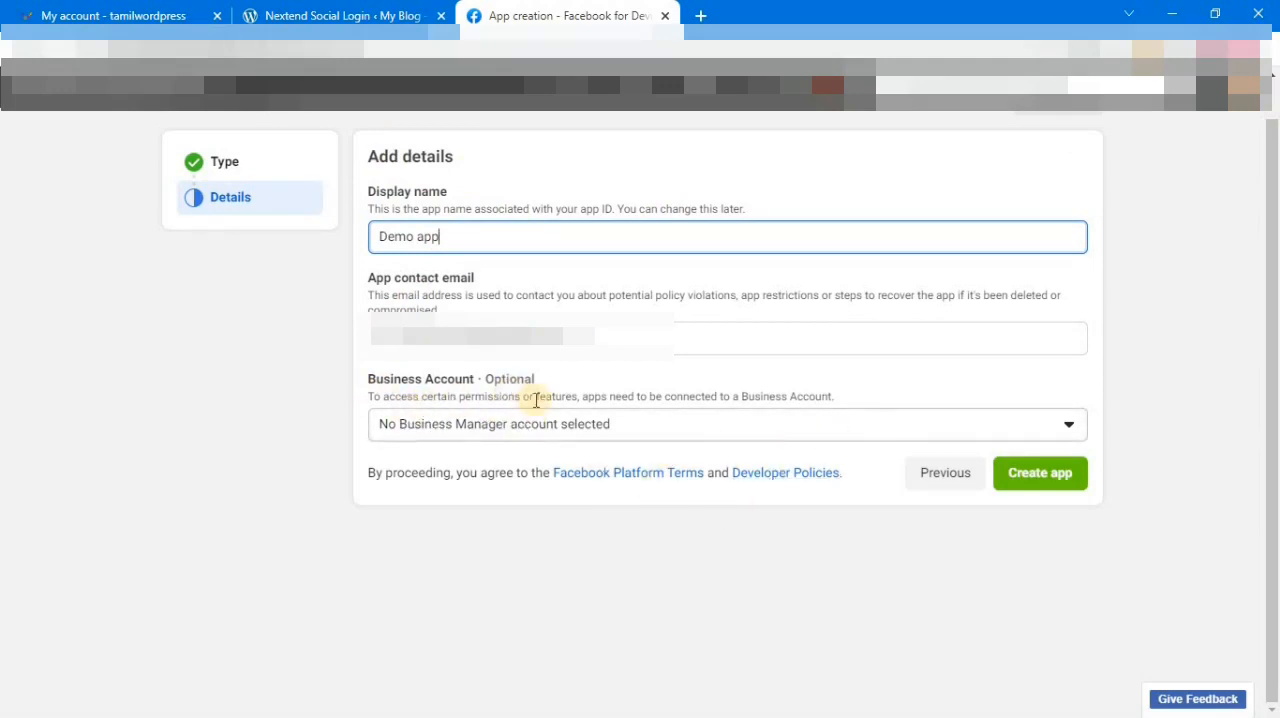
{"action": "left_click", "coordinate": [1041, 481]}
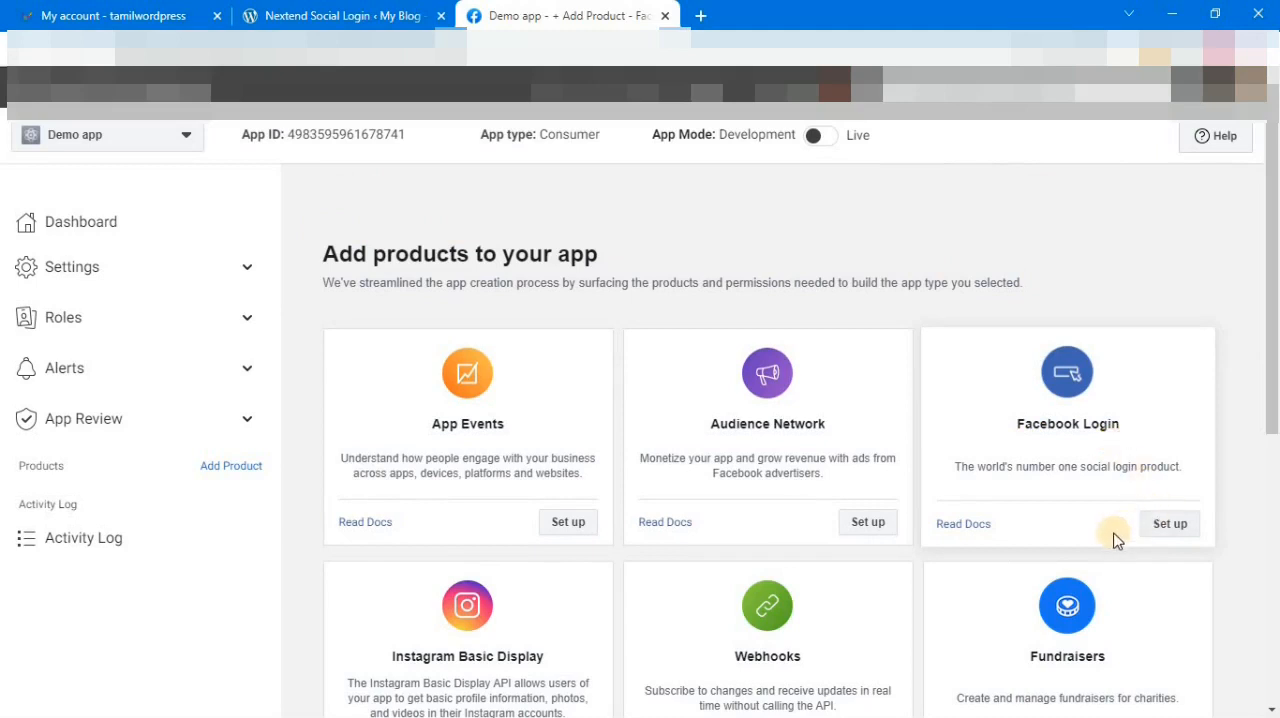
{"action": "left_click", "coordinate": [1172, 526]}
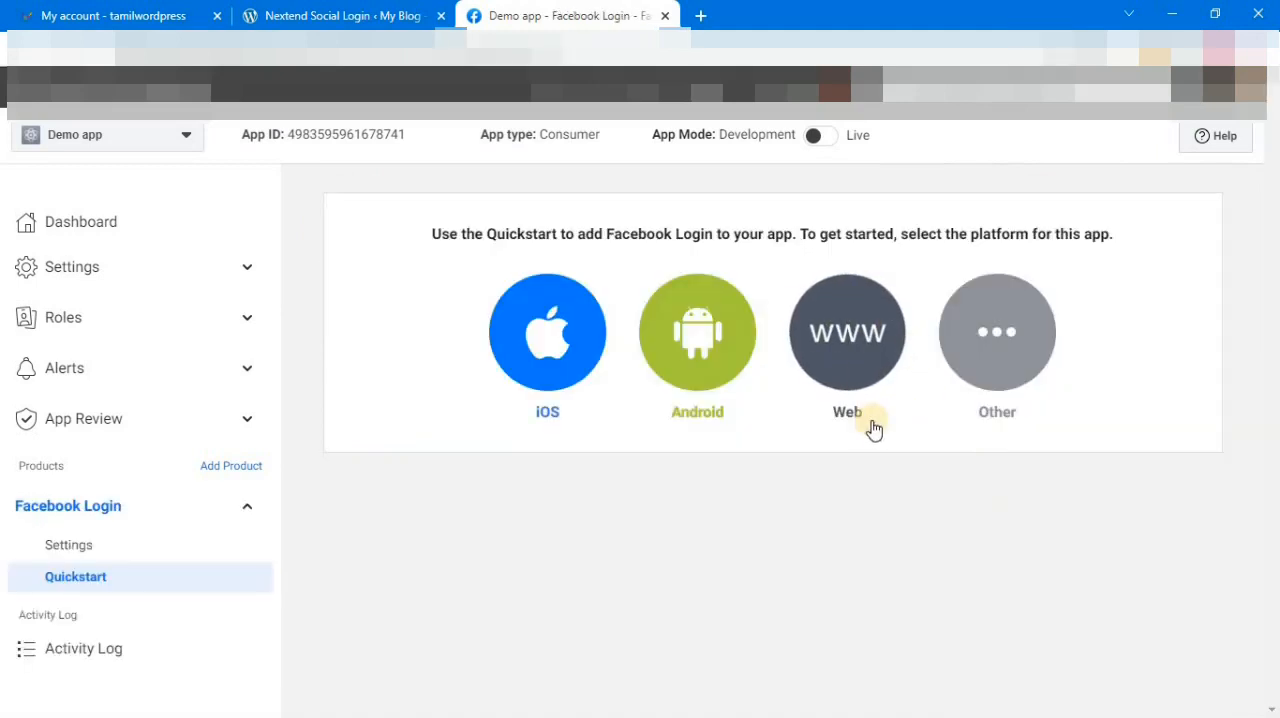
{"action": "left_click", "coordinate": [829, 343]}
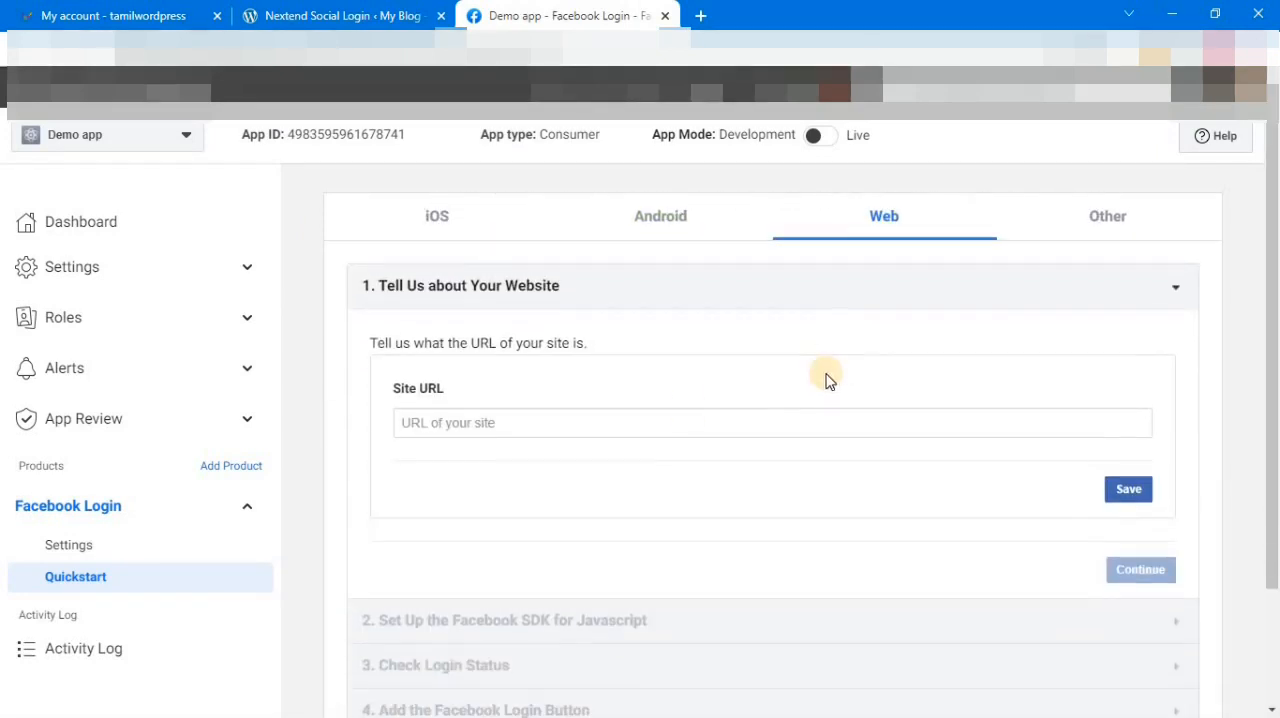
{"action": "left_click", "coordinate": [315, 14]}
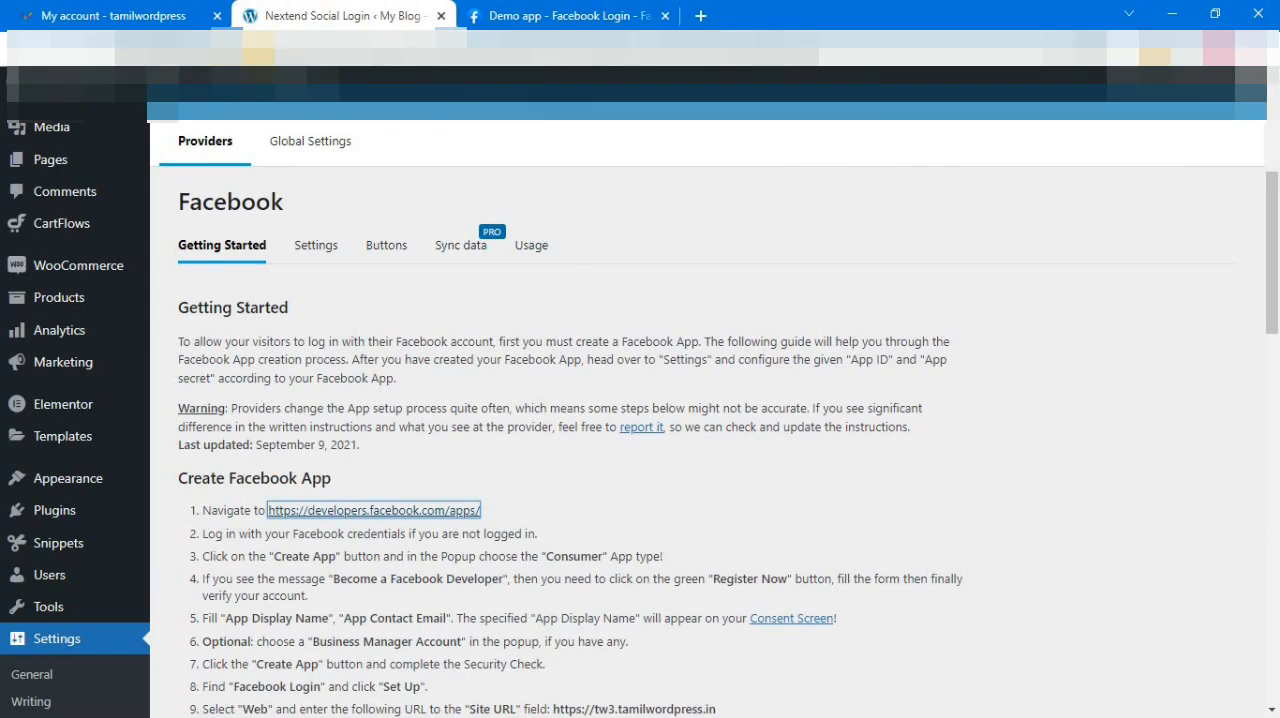
{"action": "left_click_drag", "start_coordinate": [259, 48], "coordinate": [3, 43]}
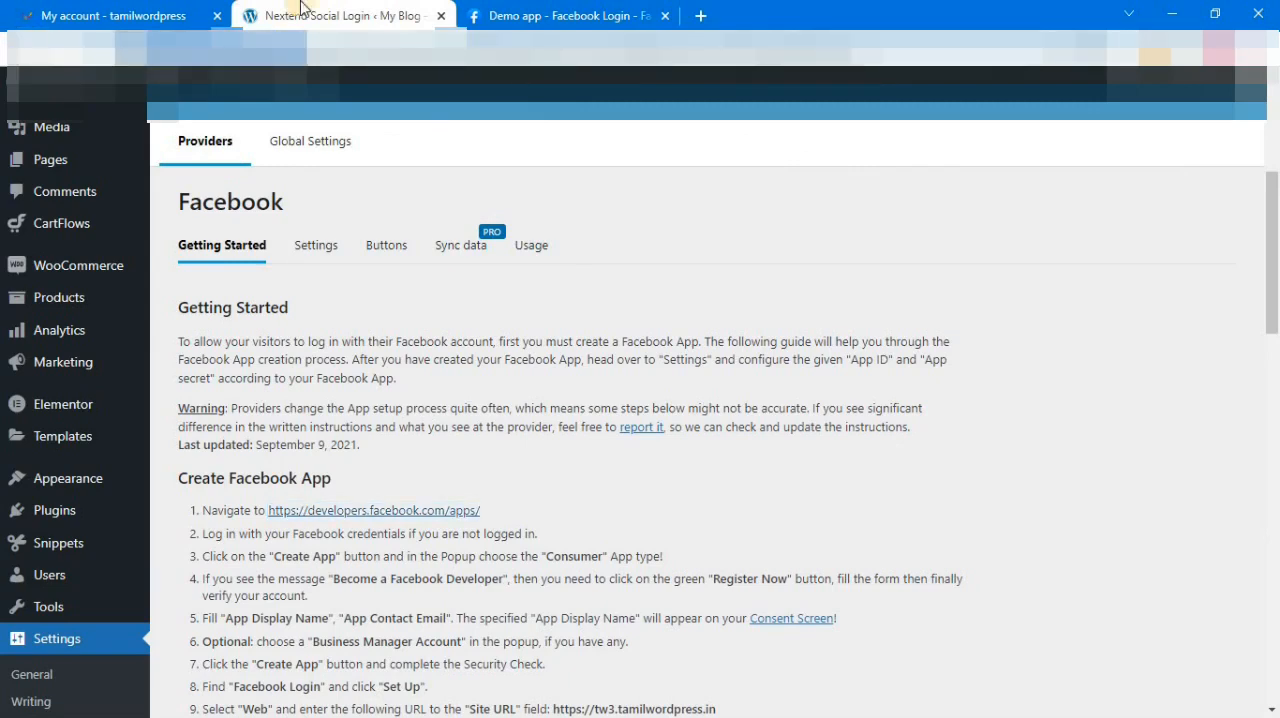
{"action": "left_click", "coordinate": [515, 15]}
{"action": "left_click", "coordinate": [432, 420]}
{"action": "type", "text": "https://tw3.tamilwordpress.in/"}
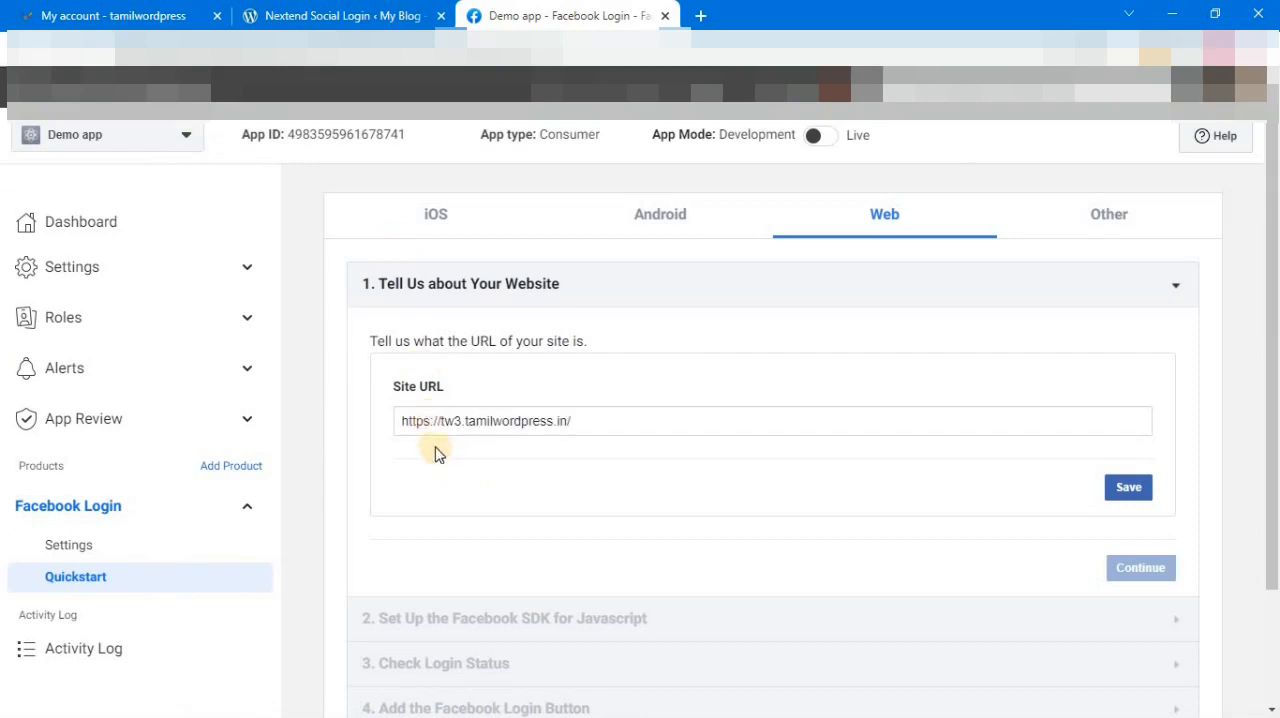
{"action": "left_click", "coordinate": [1134, 493]}
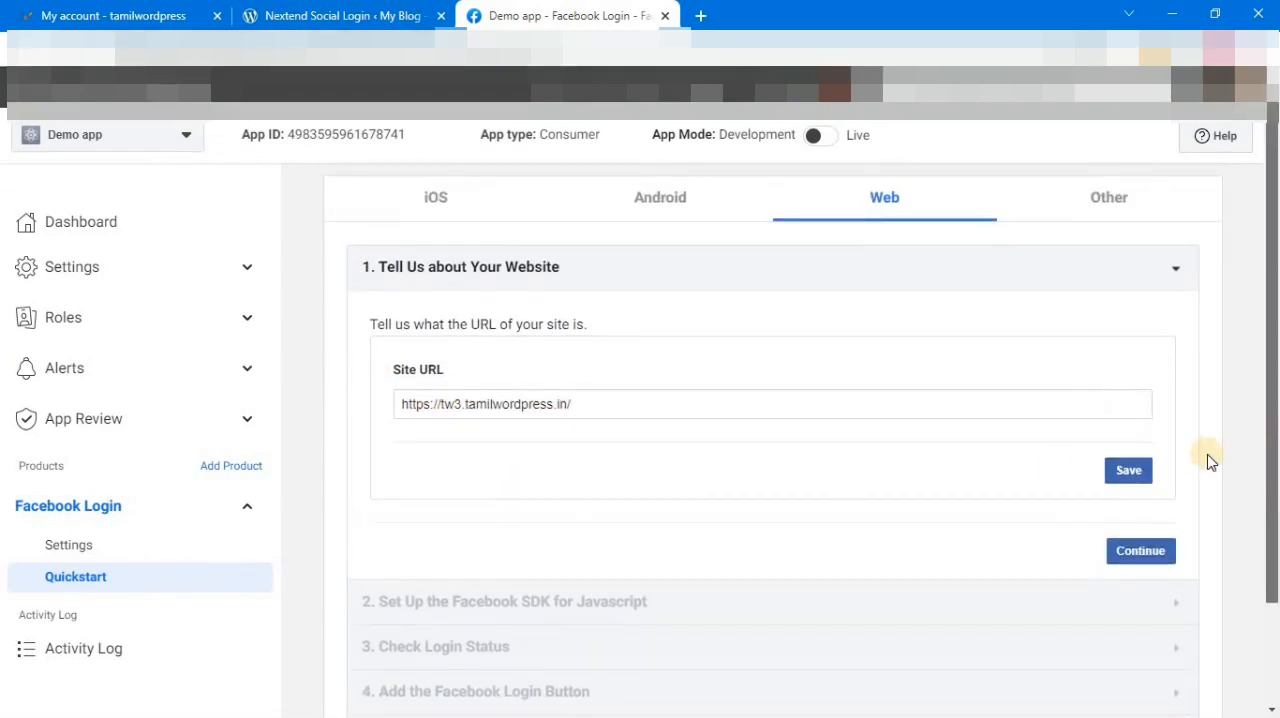
Step: Open the Facebook Login settings and copy the Valid OAuth redirect URL from step 12 of the Nextend Social Login guide
{"action": "left_click", "coordinate": [90, 553]}
{"action": "scroll", "coordinate": [422, 370], "scroll_direction": "down", "scroll_amount": 2}
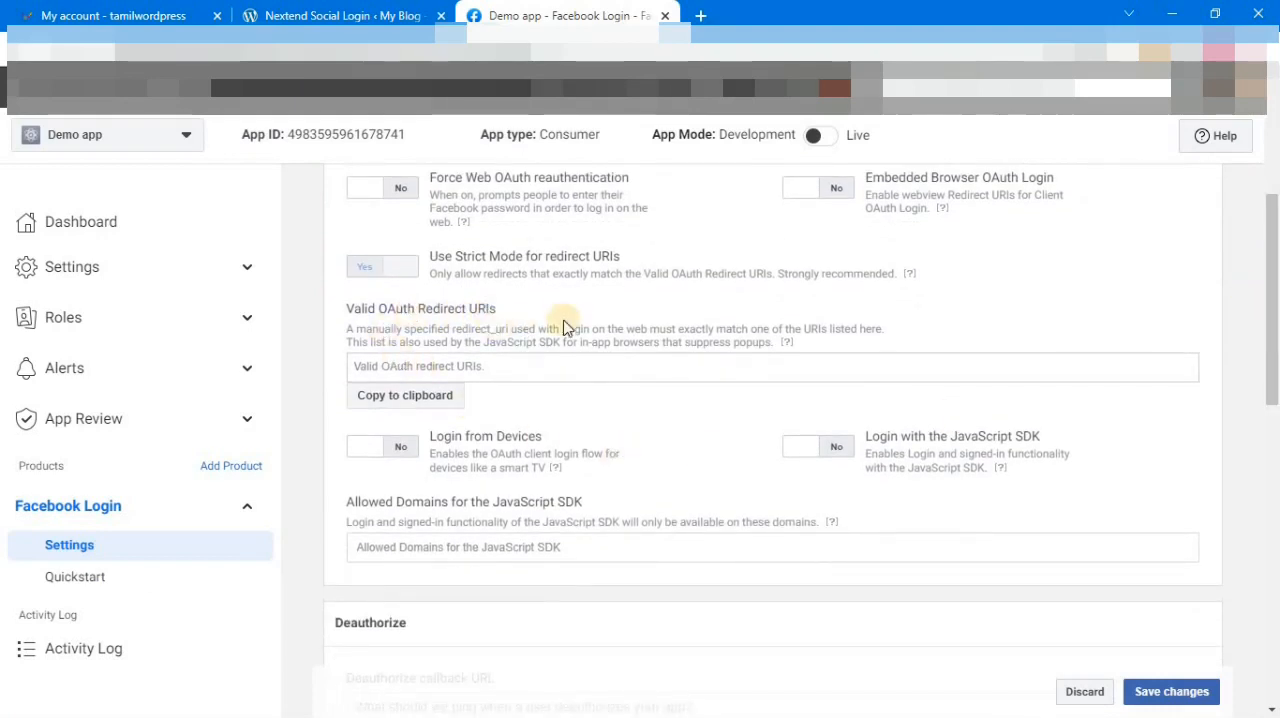
{"action": "left_click", "coordinate": [283, 8]}
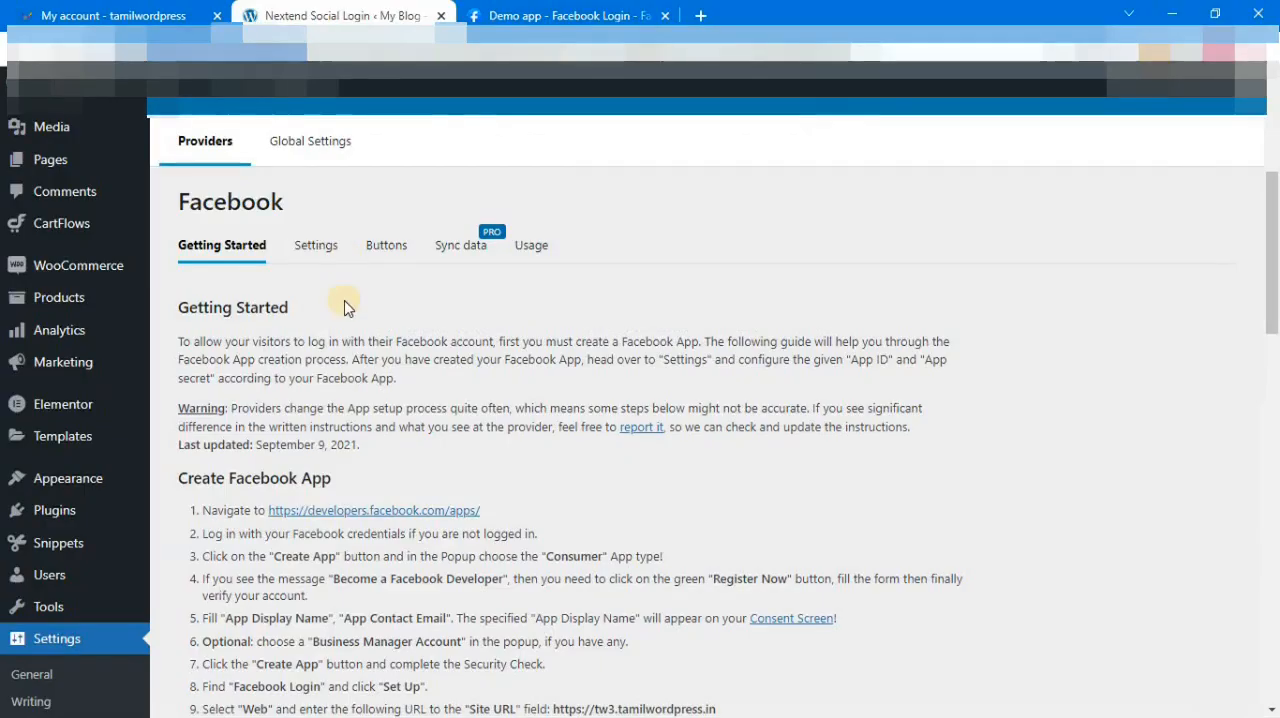
{"action": "scroll", "coordinate": [1275, 293], "scroll_direction": "down", "scroll_amount": 4}
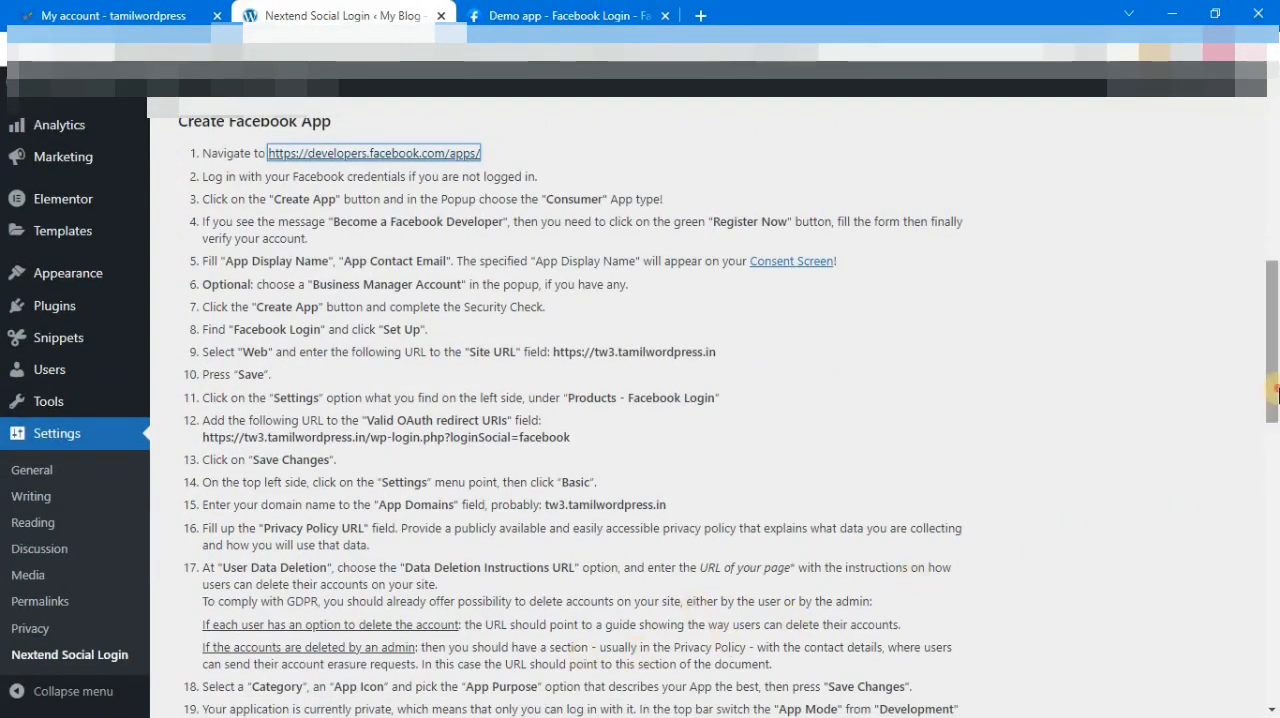
{"action": "scroll", "coordinate": [1277, 424], "scroll_direction": "down", "scroll_amount": 3}
{"action": "scroll", "coordinate": [735, 617], "scroll_direction": "up", "scroll_amount": 2}
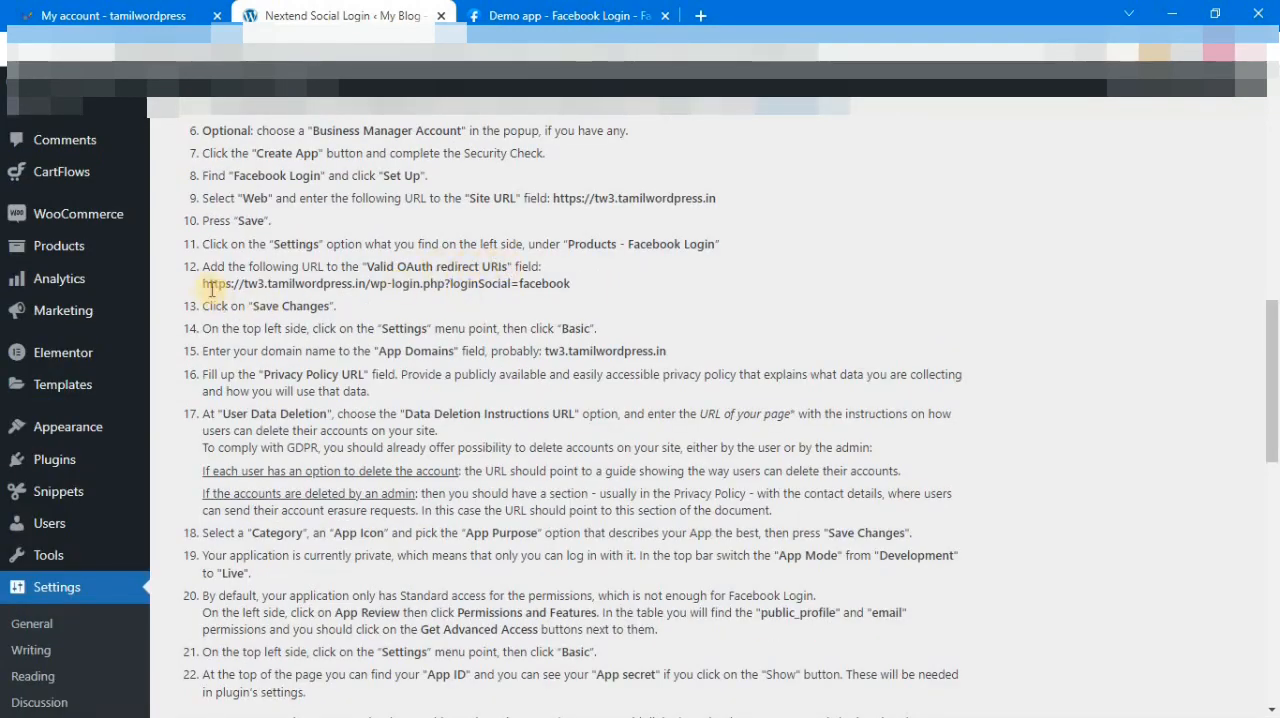
{"action": "left_click_drag", "start_coordinate": [224, 285], "coordinate": [563, 281]}
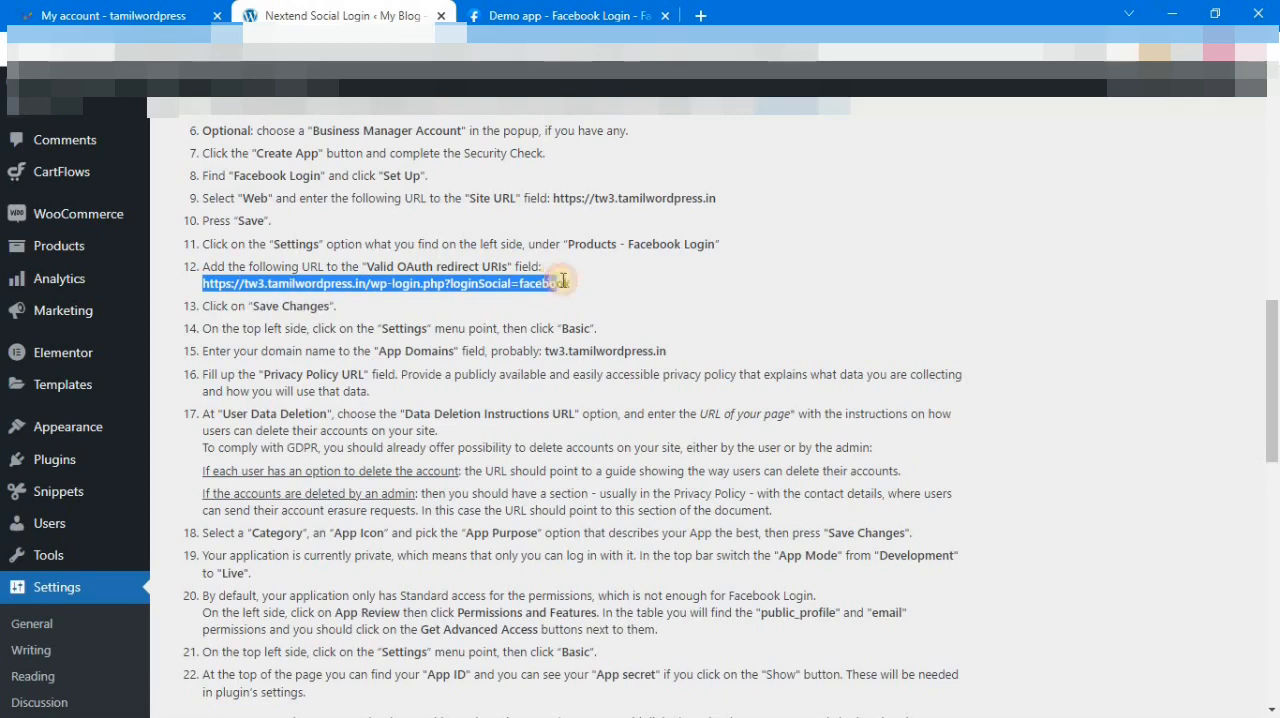
{"action": "right_click", "coordinate": [565, 283]}
{"action": "left_click", "coordinate": [592, 295]}
{"action": "left_click", "coordinate": [543, 15]}
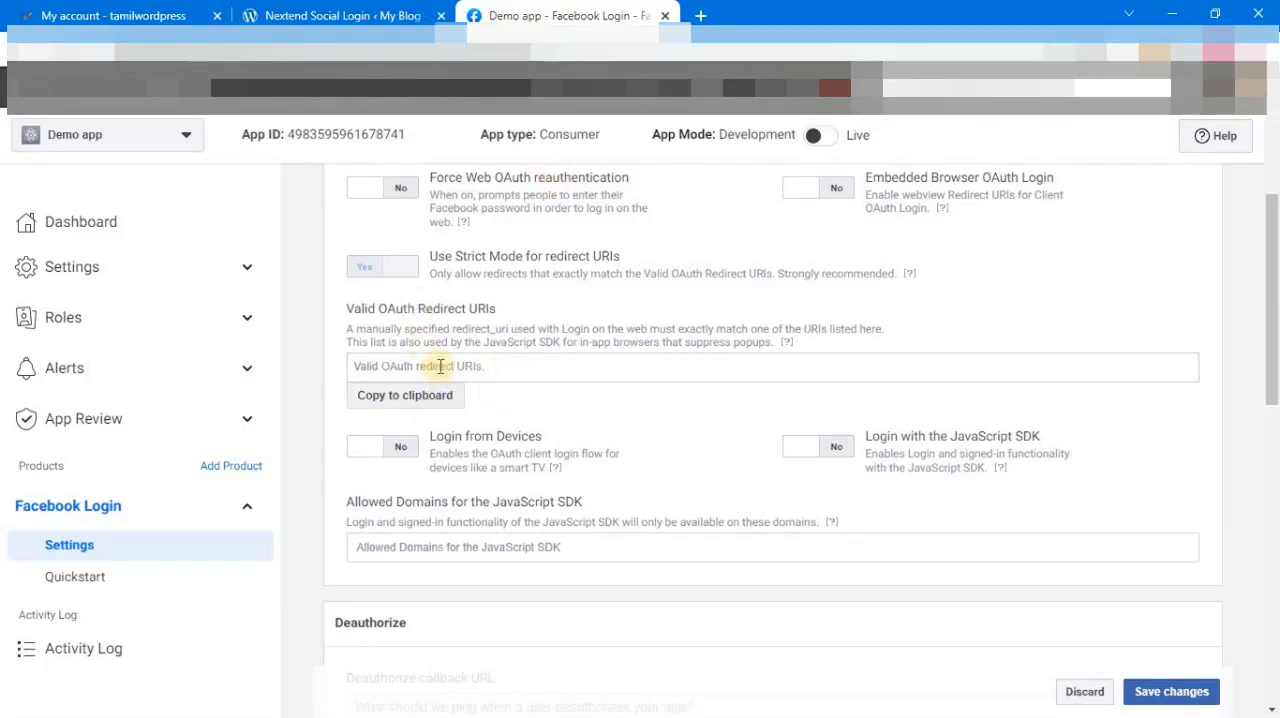
{"action": "key", "text": "ctrl+v"}
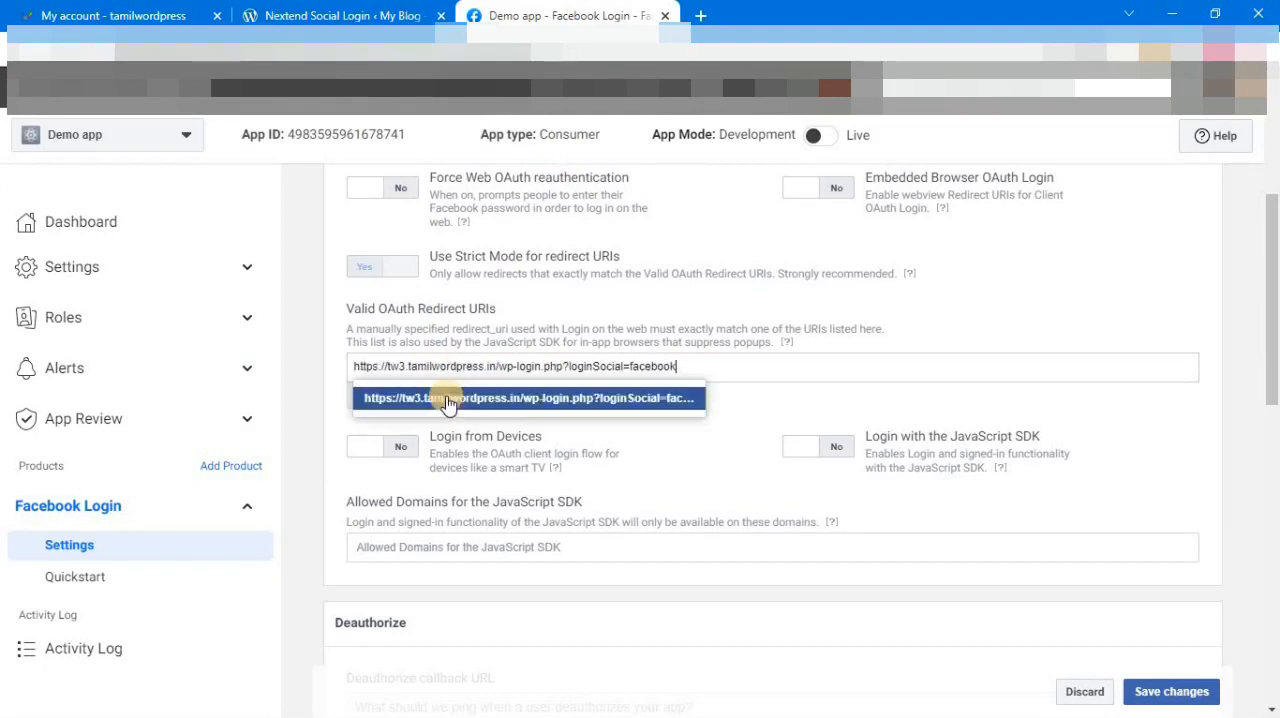
{"action": "left_click", "coordinate": [678, 392]}
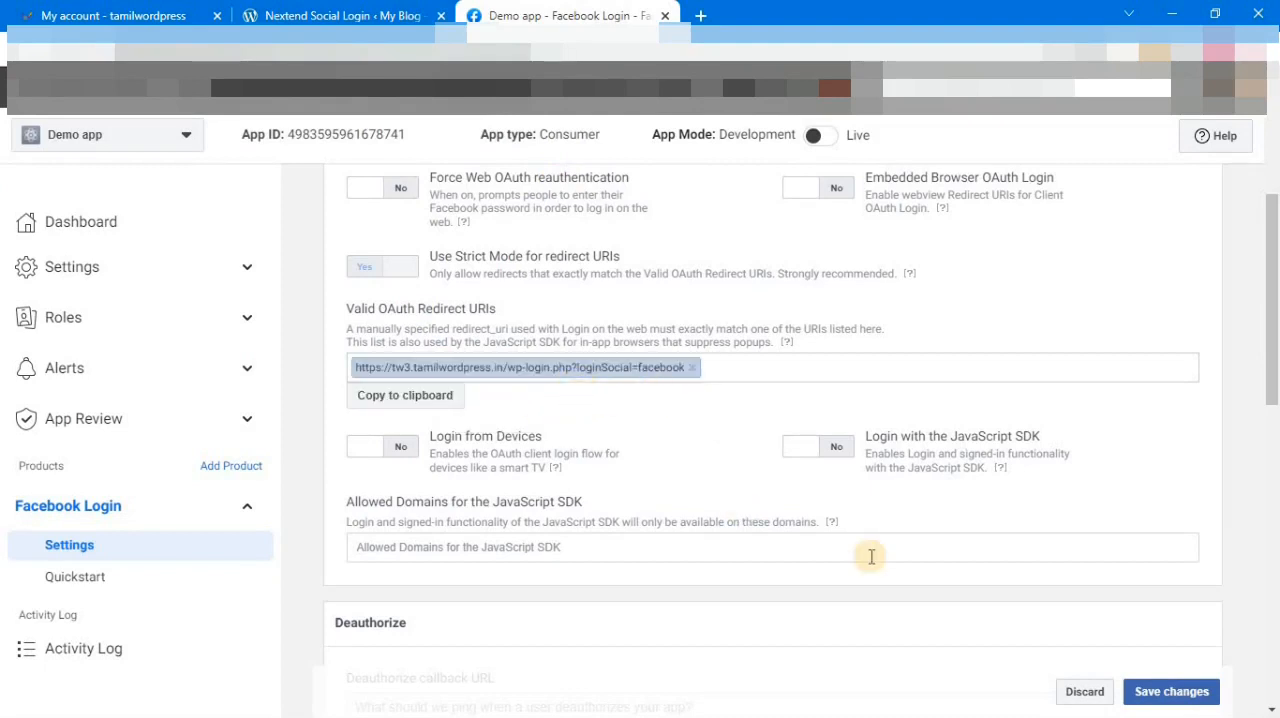
{"action": "left_click", "coordinate": [1152, 690]}
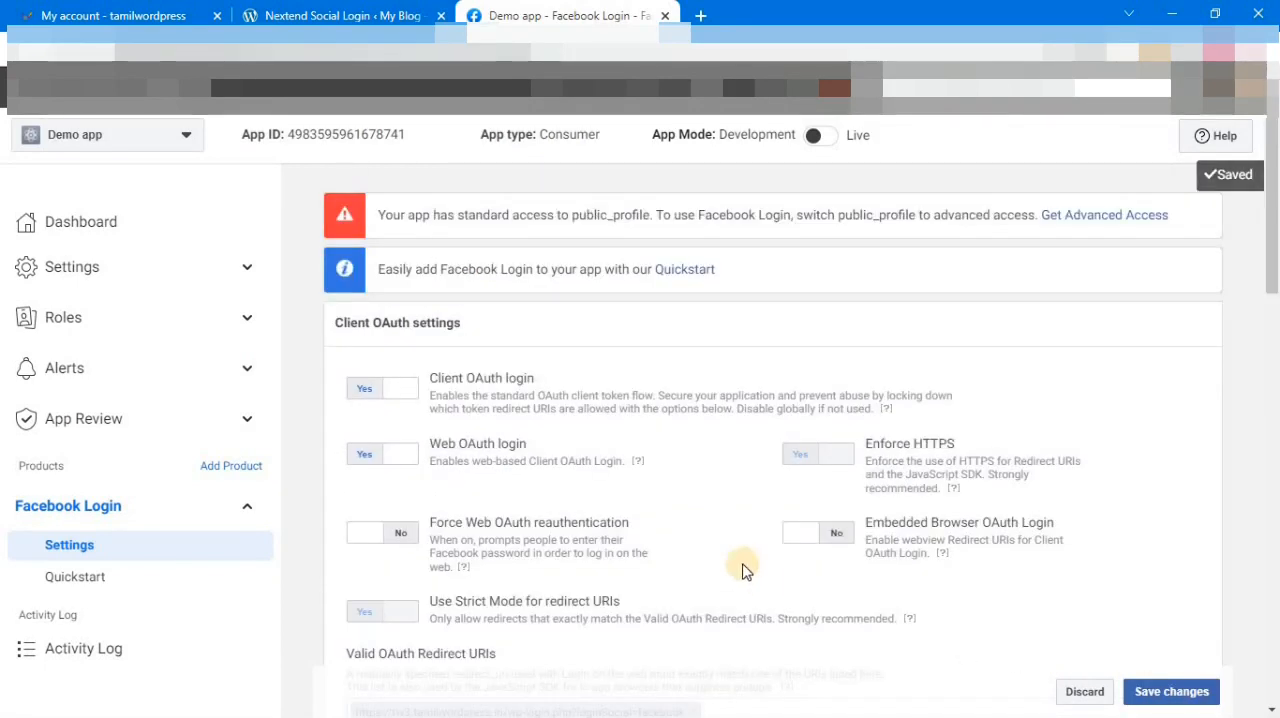
{"action": "left_click", "coordinate": [59, 270]}
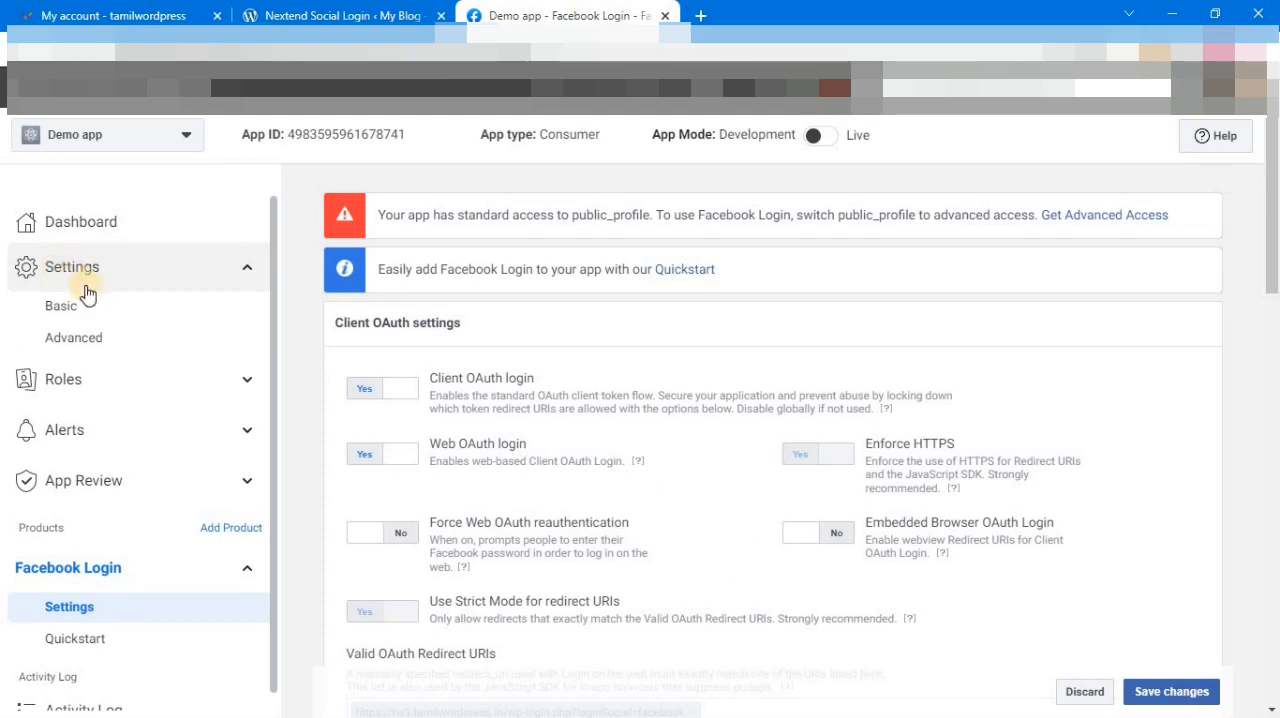
{"action": "left_click", "coordinate": [70, 311]}
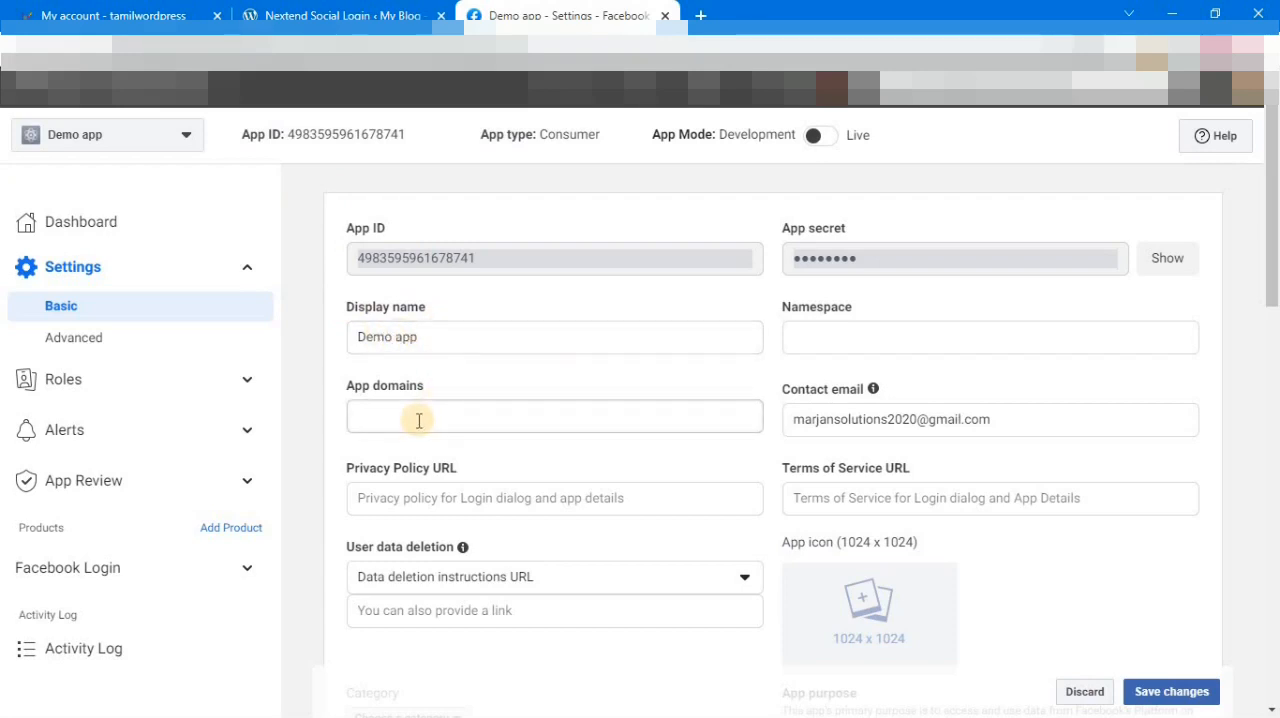
{"action": "left_click", "coordinate": [320, 15]}
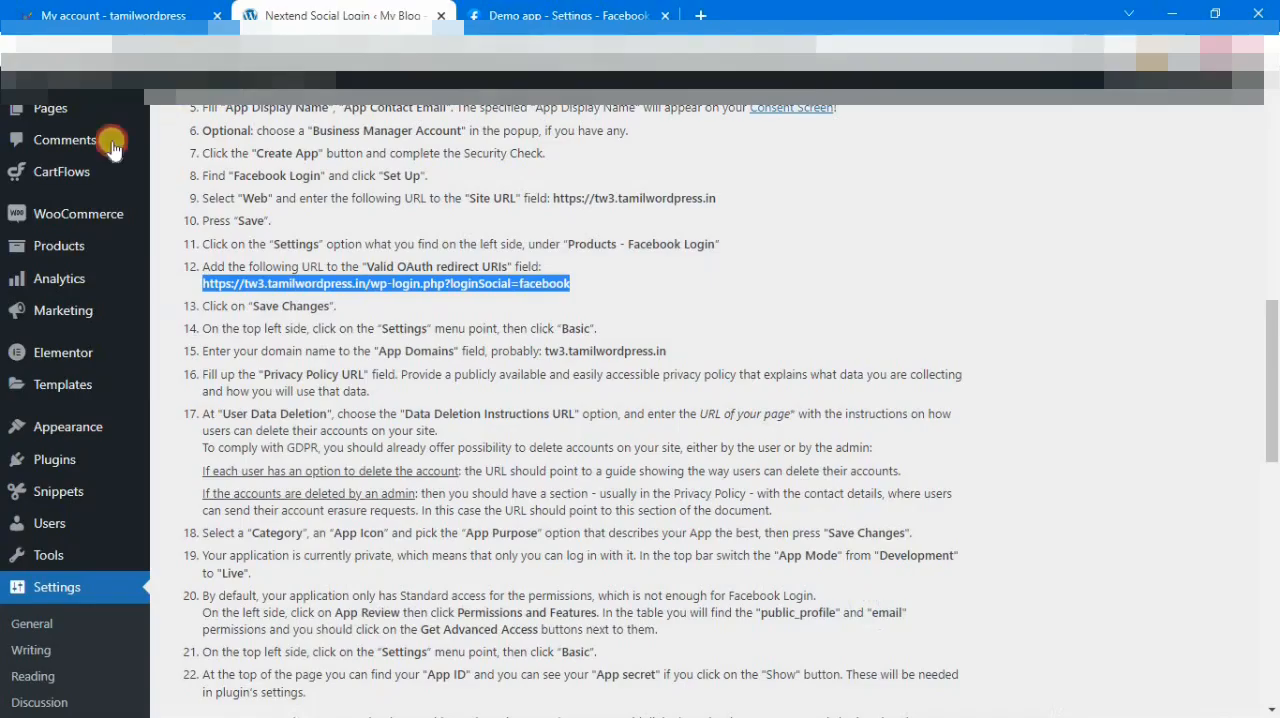
{"action": "left_click_drag", "start_coordinate": [254, 49], "coordinate": [130, 46]}
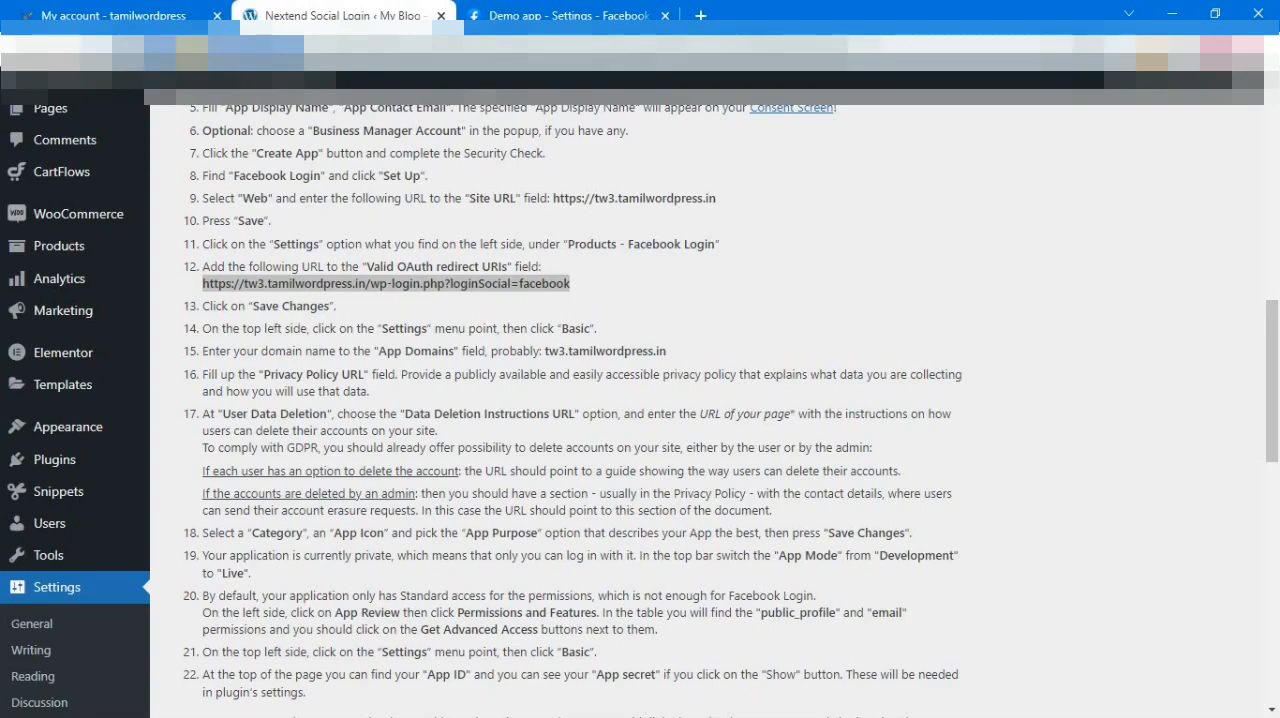
{"action": "right_click", "coordinate": [186, 46]}
{"action": "left_click", "coordinate": [242, 155]}
{"action": "left_click", "coordinate": [560, 15]}
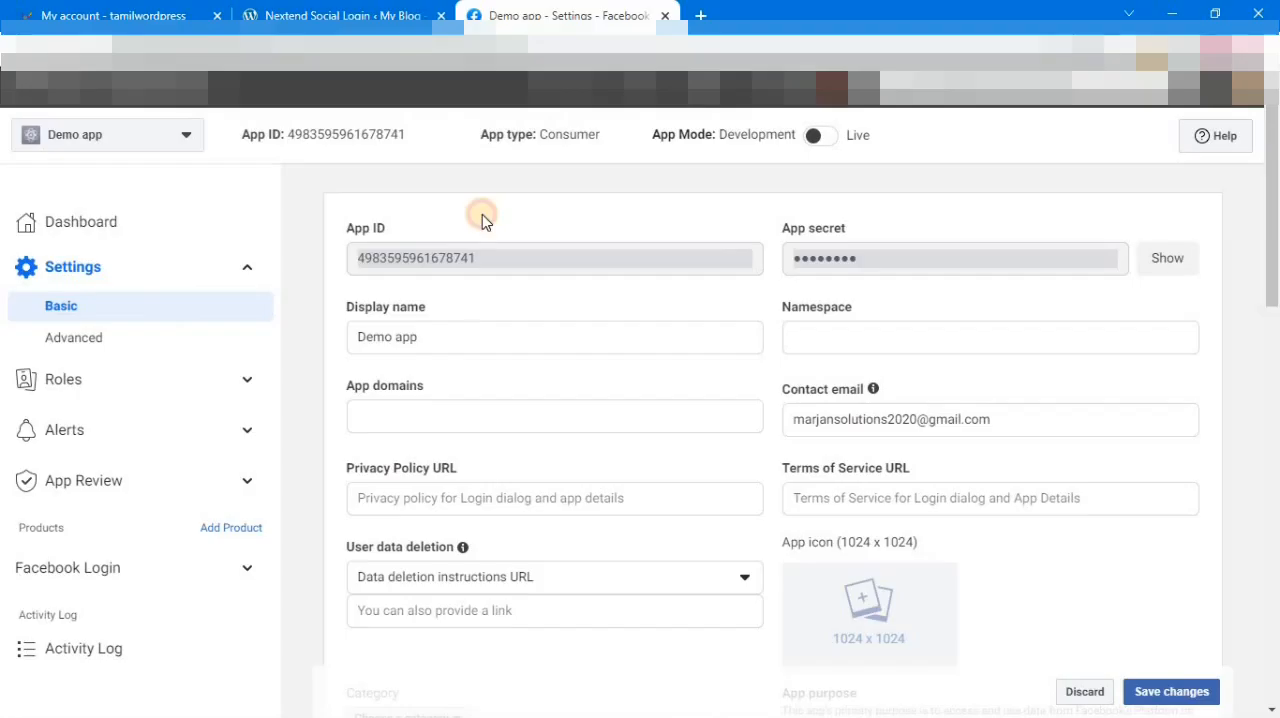
{"action": "left_click", "coordinate": [442, 417]}
{"action": "key", "text": "ctrl+v"}
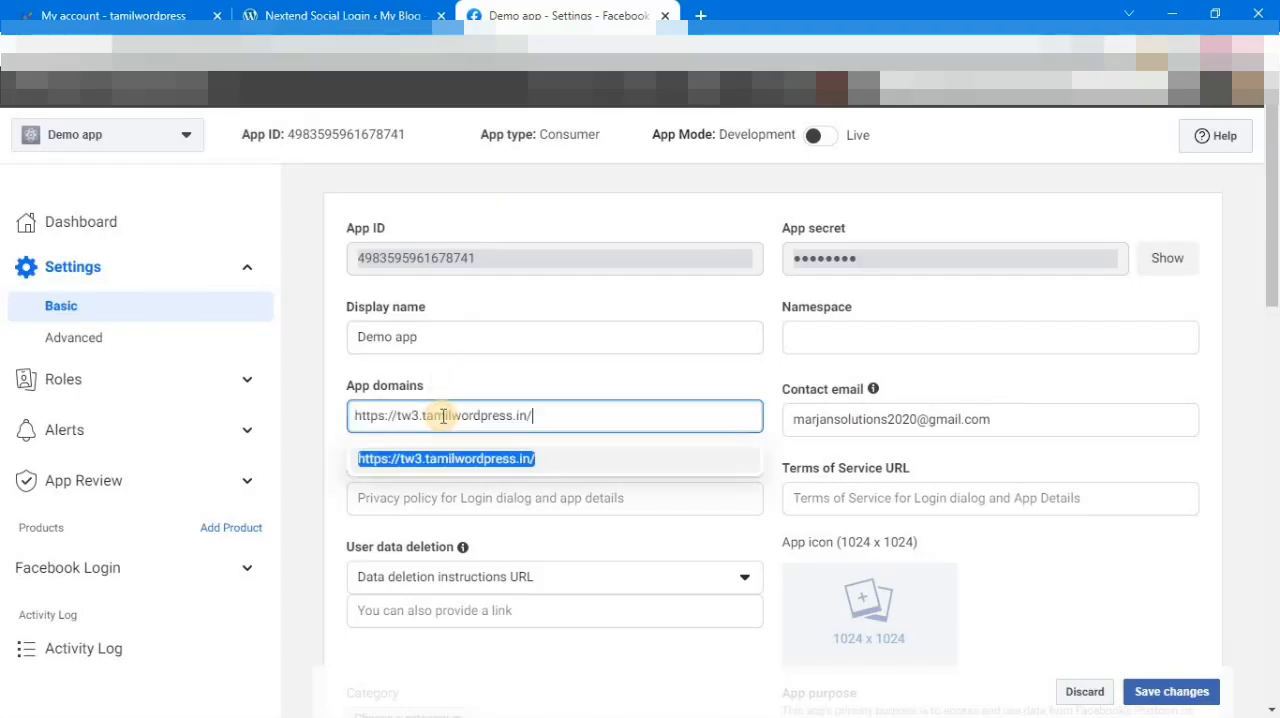
{"action": "left_click", "coordinate": [466, 459]}
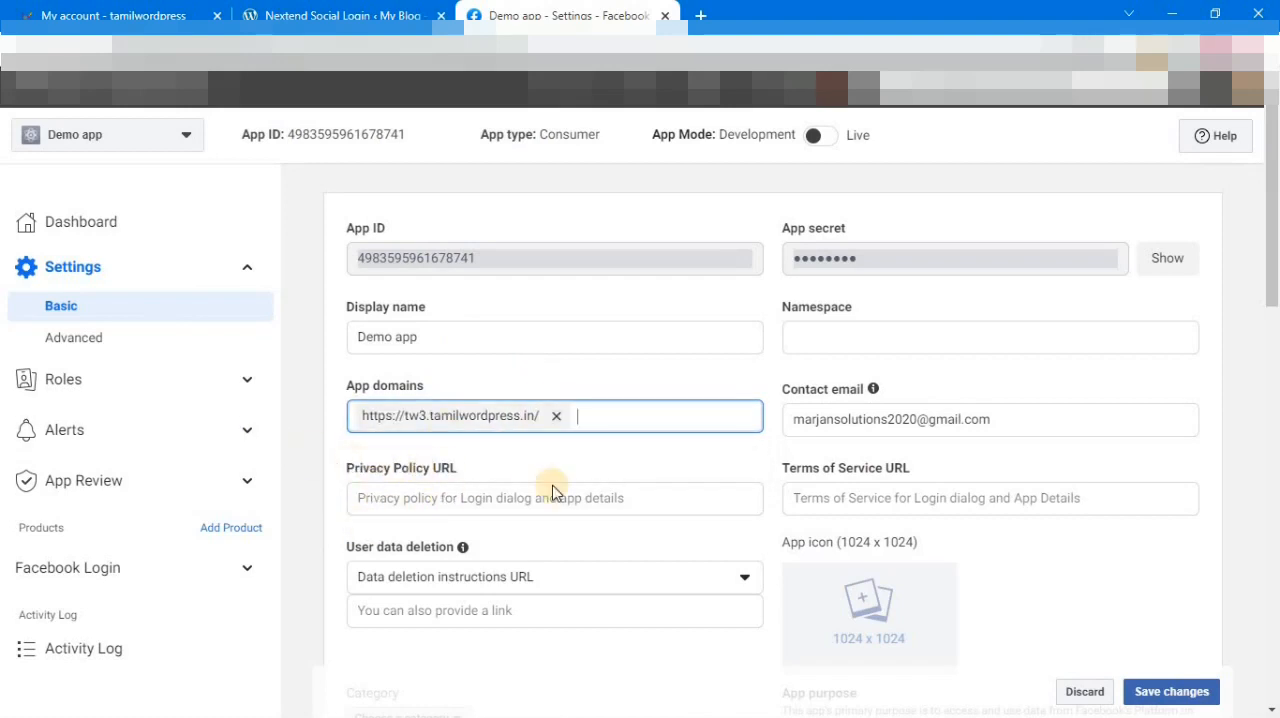
{"action": "left_click", "coordinate": [318, 15]}
{"action": "left_click", "coordinate": [535, 15]}
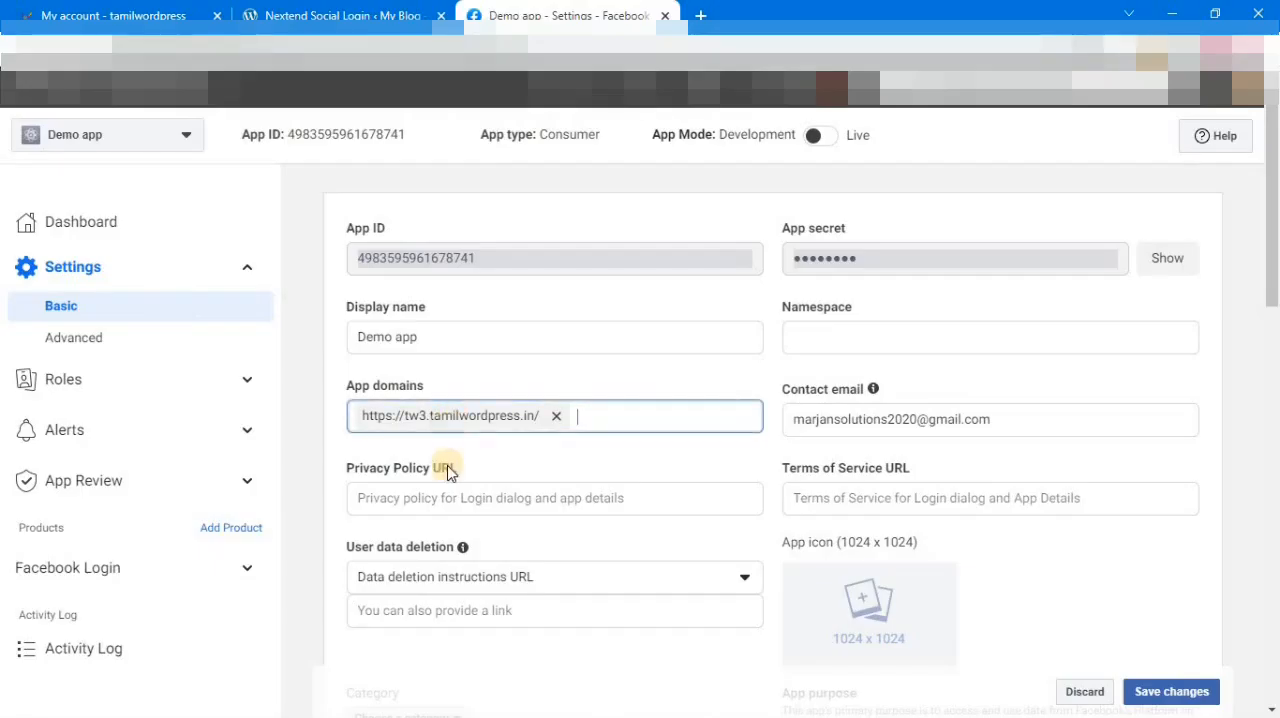
{"action": "left_click", "coordinate": [440, 505]}
{"action": "key", "text": "ctrl+v"}
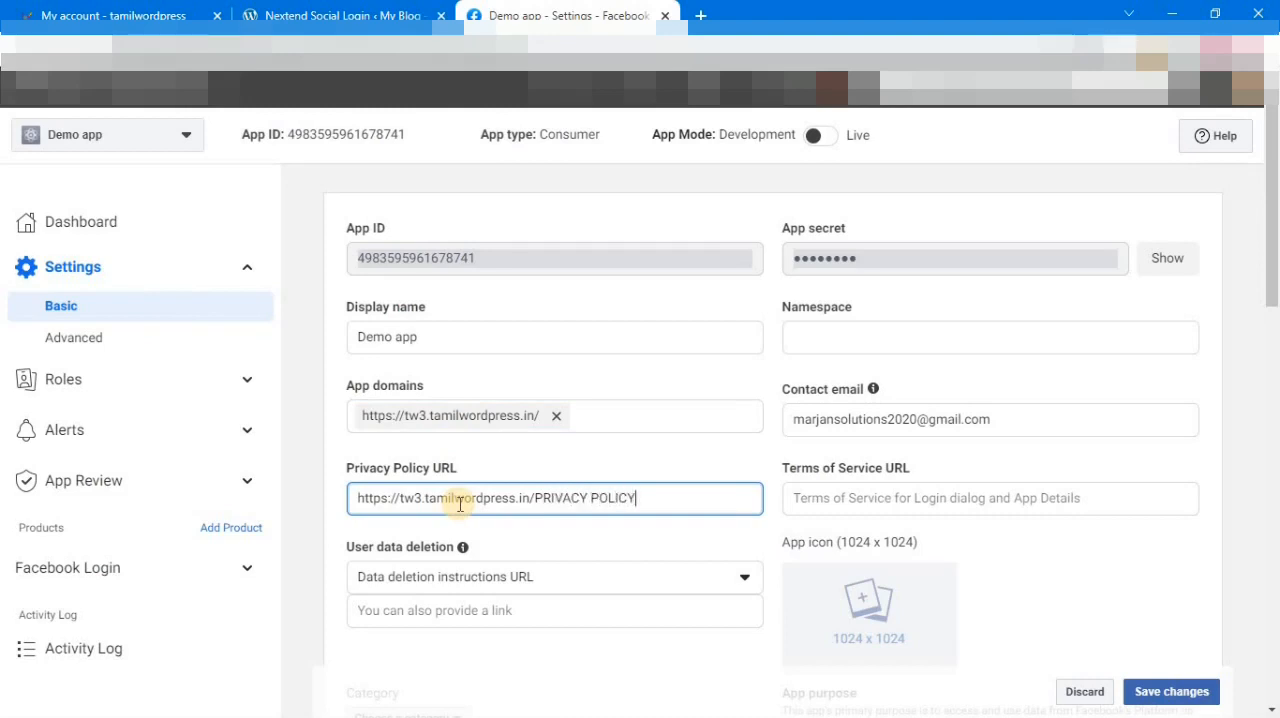
{"action": "left_click", "coordinate": [626, 534]}
Step: Set the app's category to Shopping and try to save the basic settings
{"action": "scroll", "coordinate": [640, 525], "scroll_direction": "down", "scroll_amount": 1}
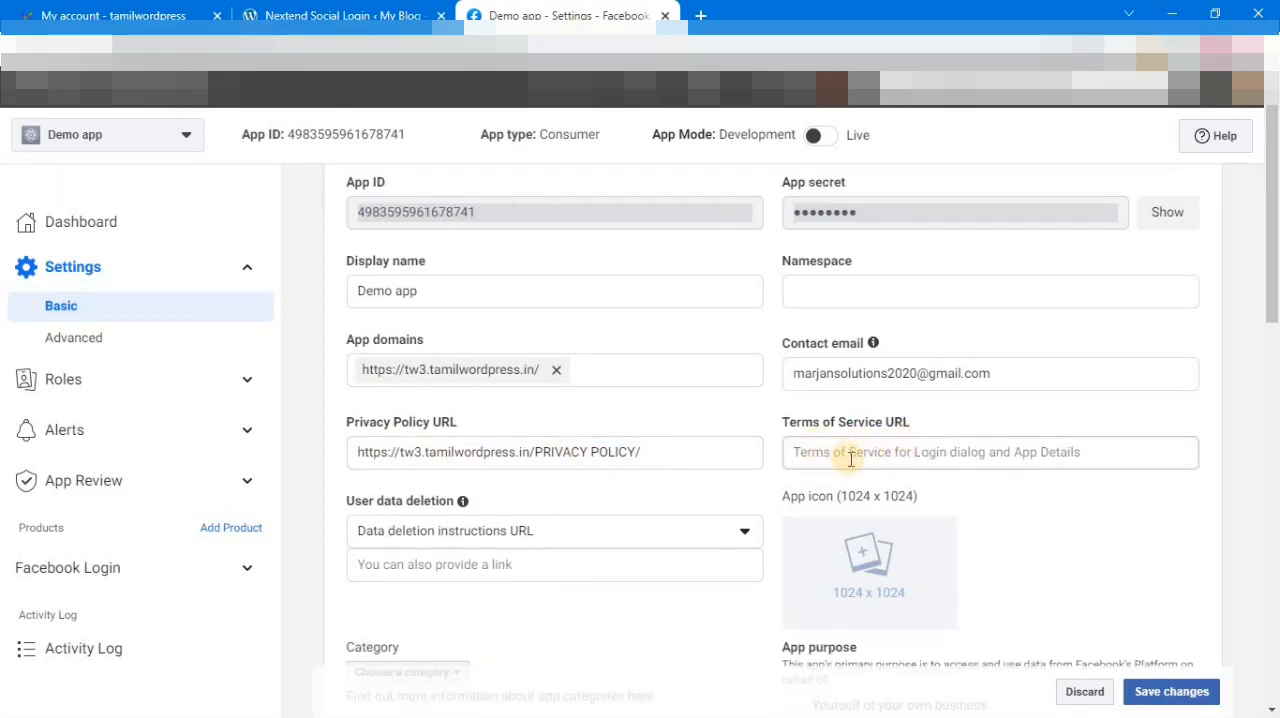
{"action": "scroll", "coordinate": [1275, 345], "scroll_direction": "down", "scroll_amount": 2}
{"action": "scroll", "coordinate": [1275, 345], "scroll_direction": "down", "scroll_amount": 1}
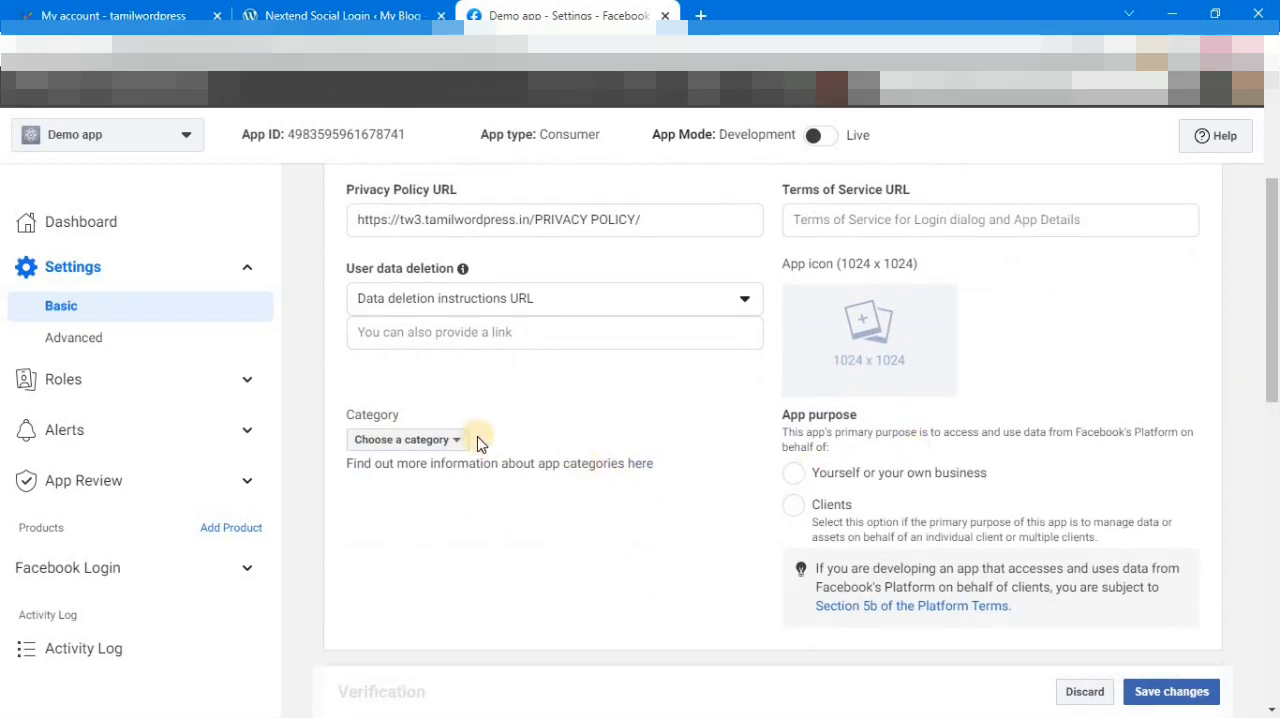
{"action": "left_click", "coordinate": [460, 440]}
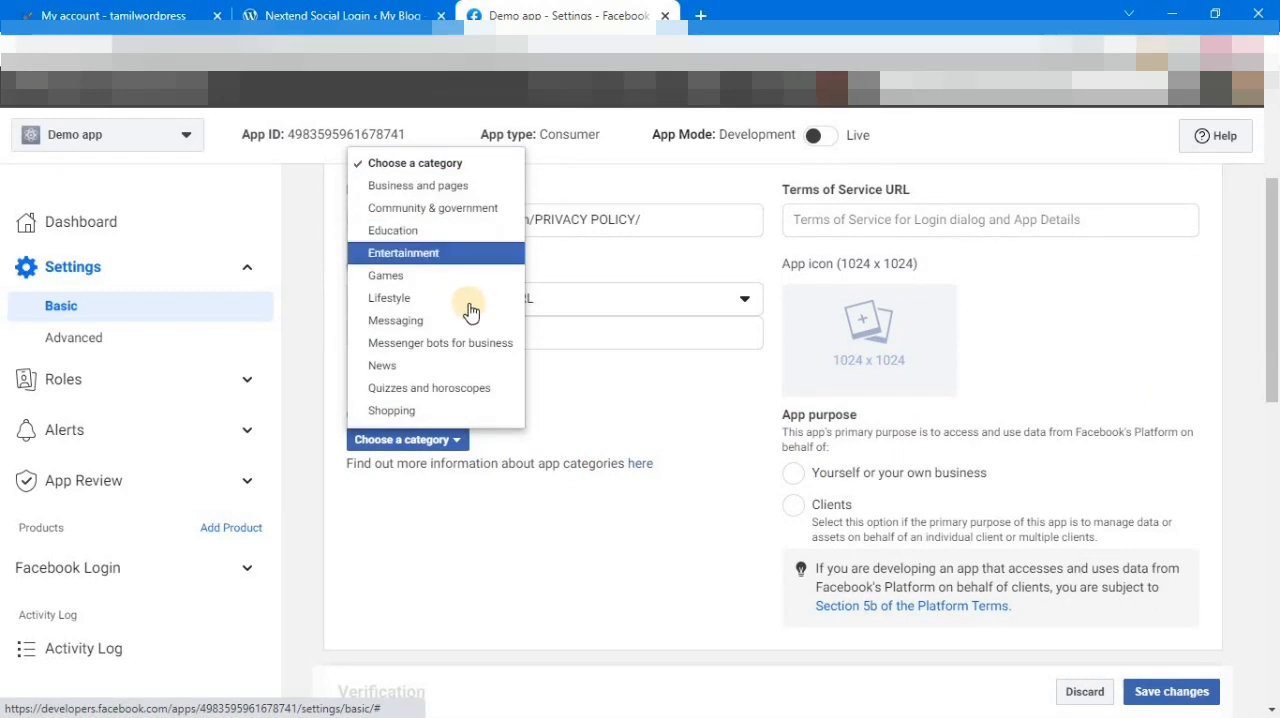
{"action": "left_click", "coordinate": [455, 412]}
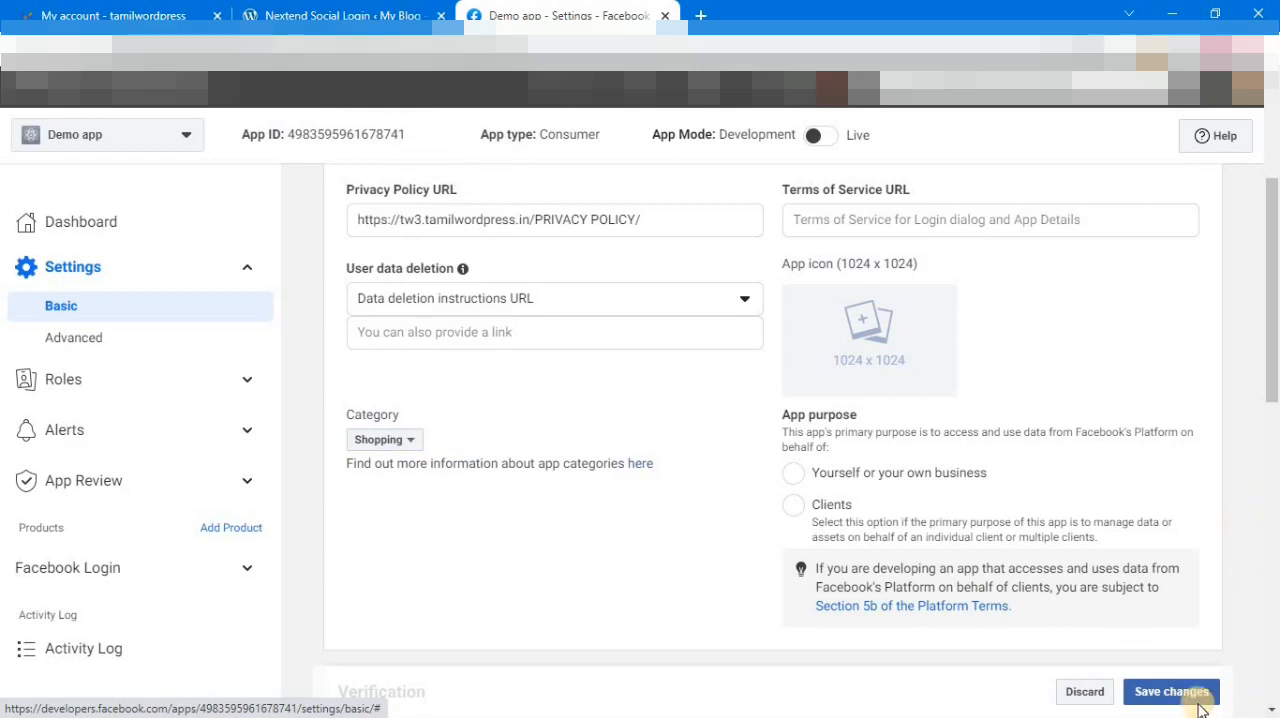
{"action": "left_click", "coordinate": [1147, 692]}
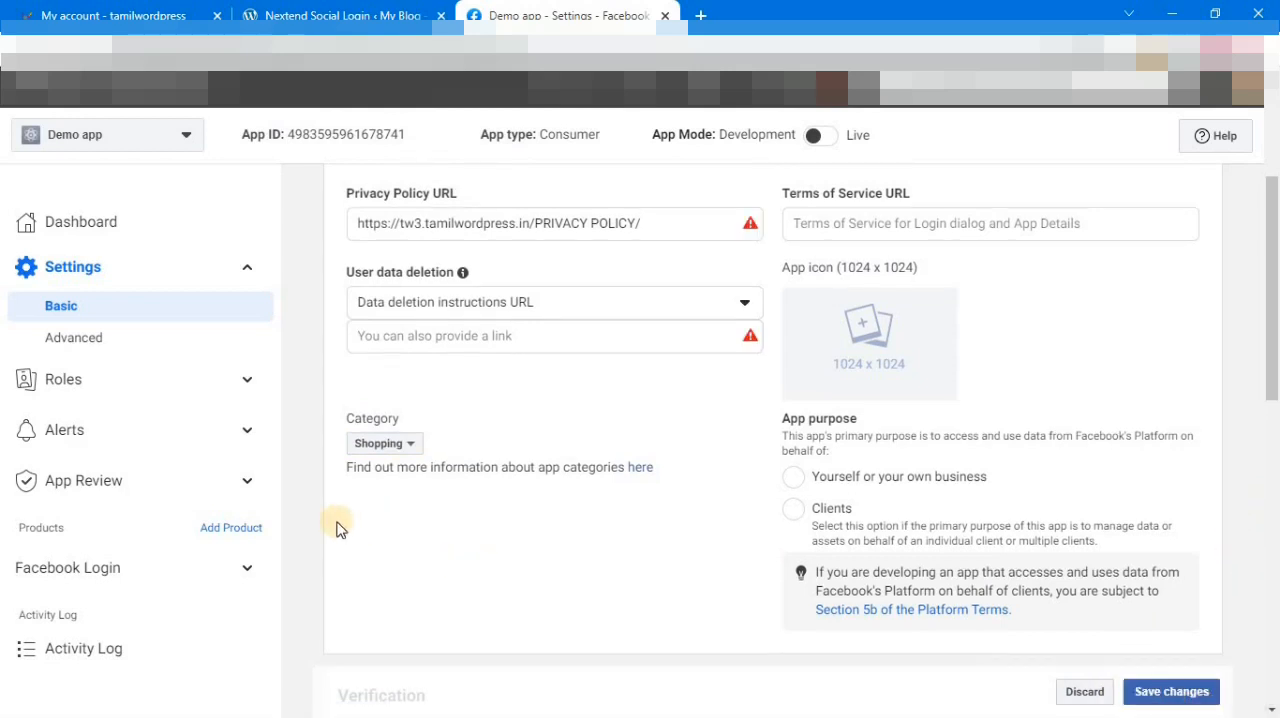
Step: Open the app review's Permissions and Features page and dismiss the notice about how the app requests data
{"action": "left_click", "coordinate": [108, 487]}
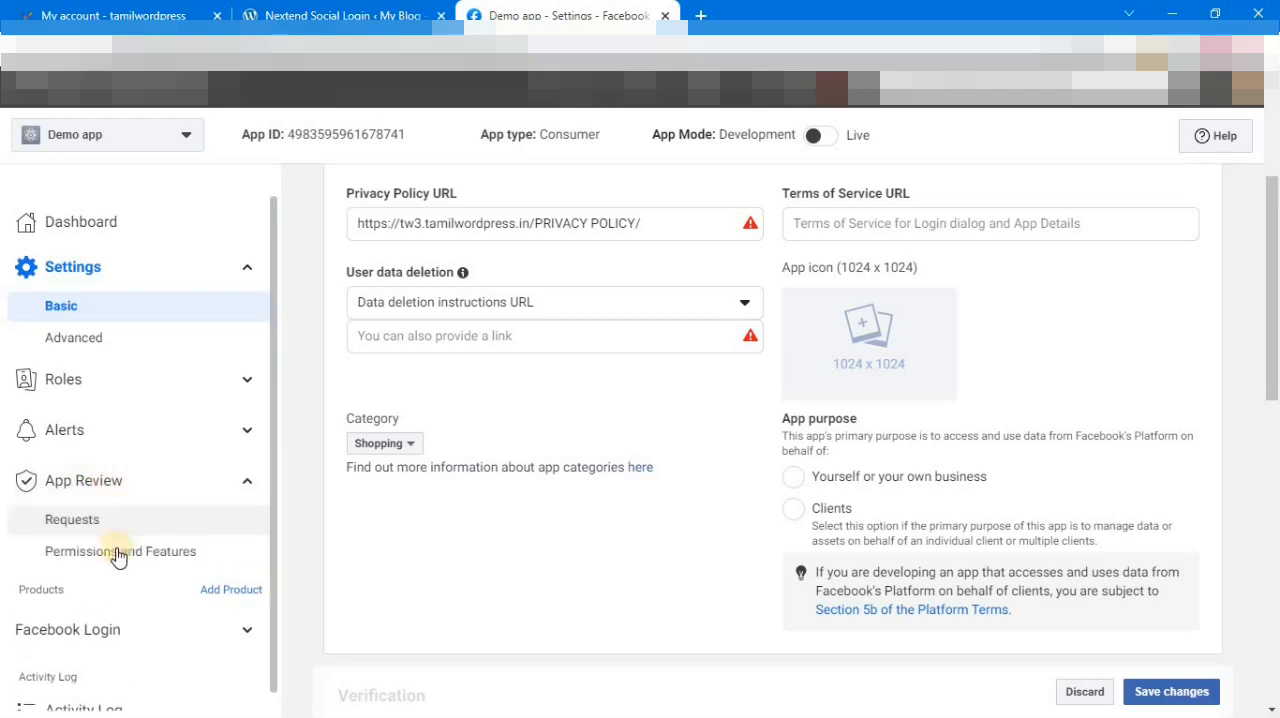
{"action": "left_click", "coordinate": [112, 552]}
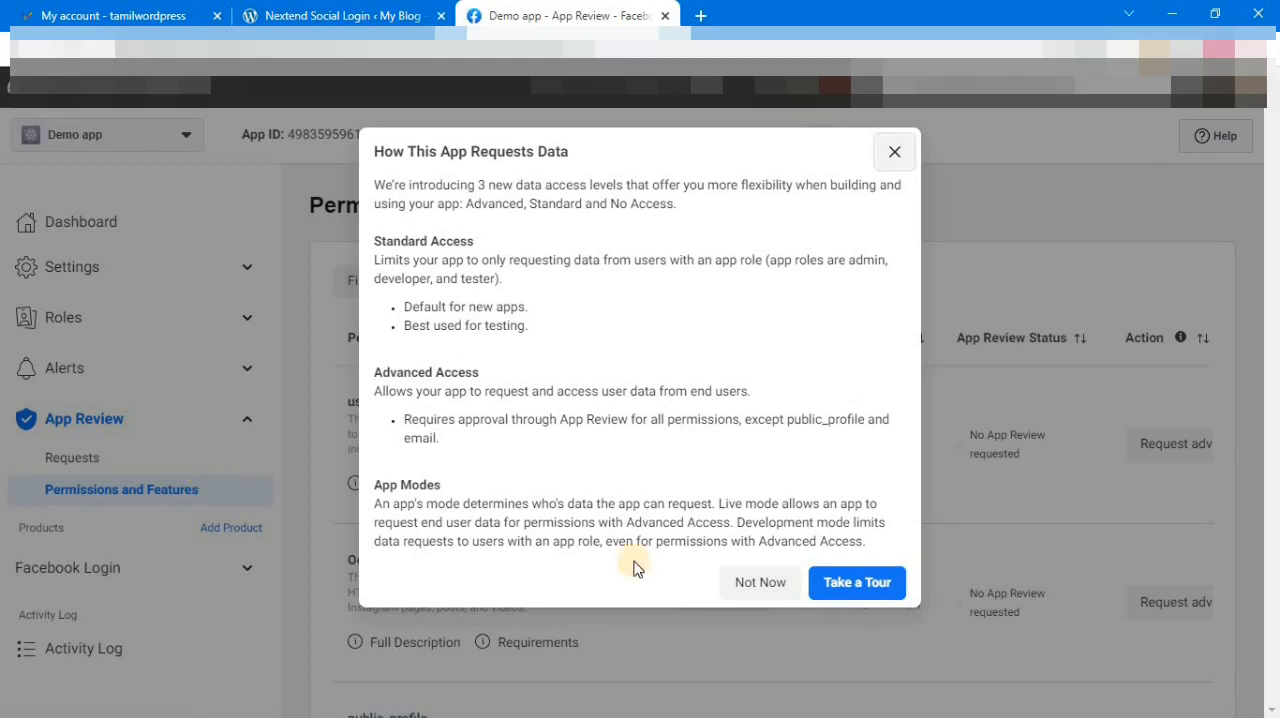
{"action": "left_click", "coordinate": [894, 152]}
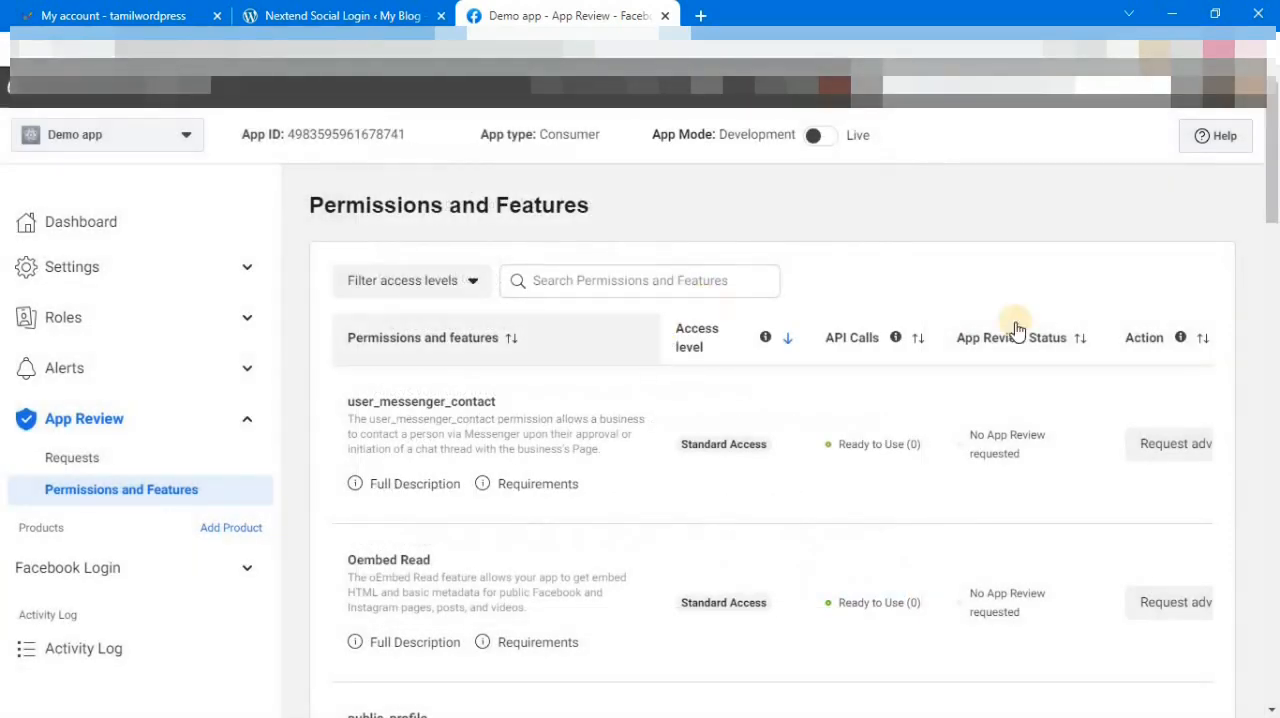
Step: Get advanced access for the public_profile permission, agreeing to the allowed usage and re-entering the account password, and dismiss the data access notice
{"action": "left_click", "coordinate": [1275, 238]}
{"action": "scroll", "coordinate": [1275, 238], "scroll_direction": "down", "scroll_amount": 3}
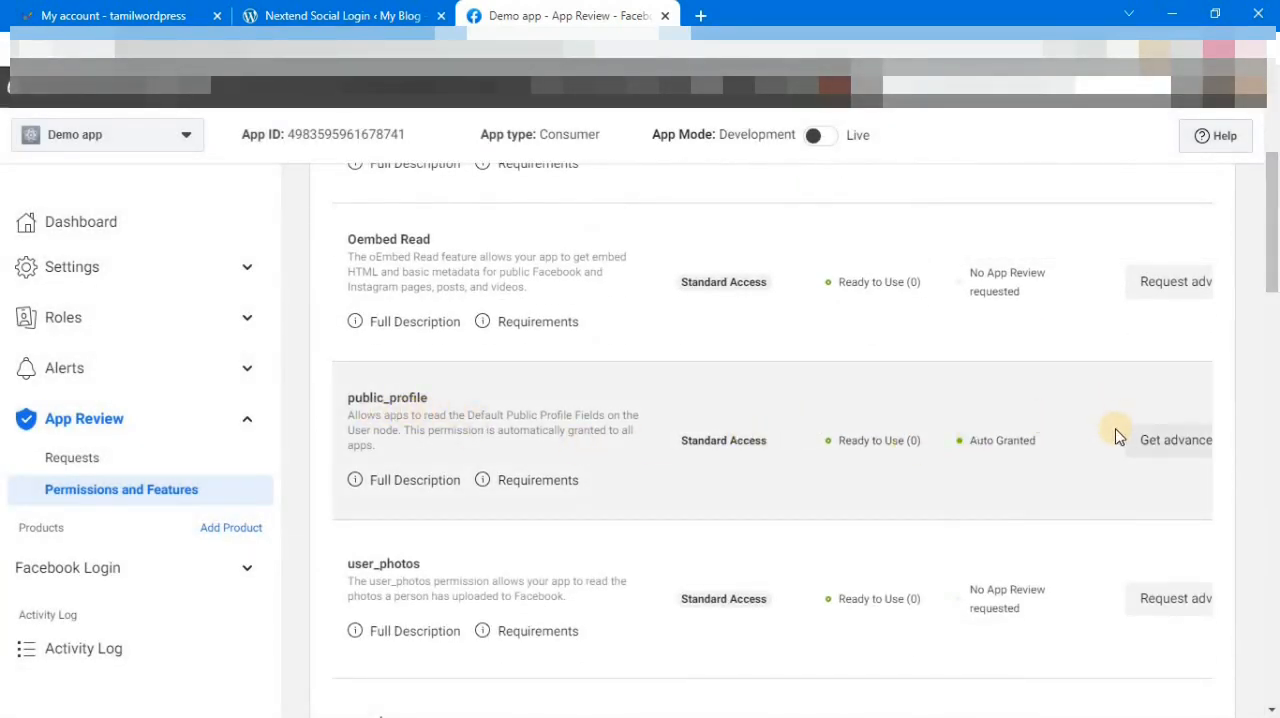
{"action": "left_click", "coordinate": [1175, 442]}
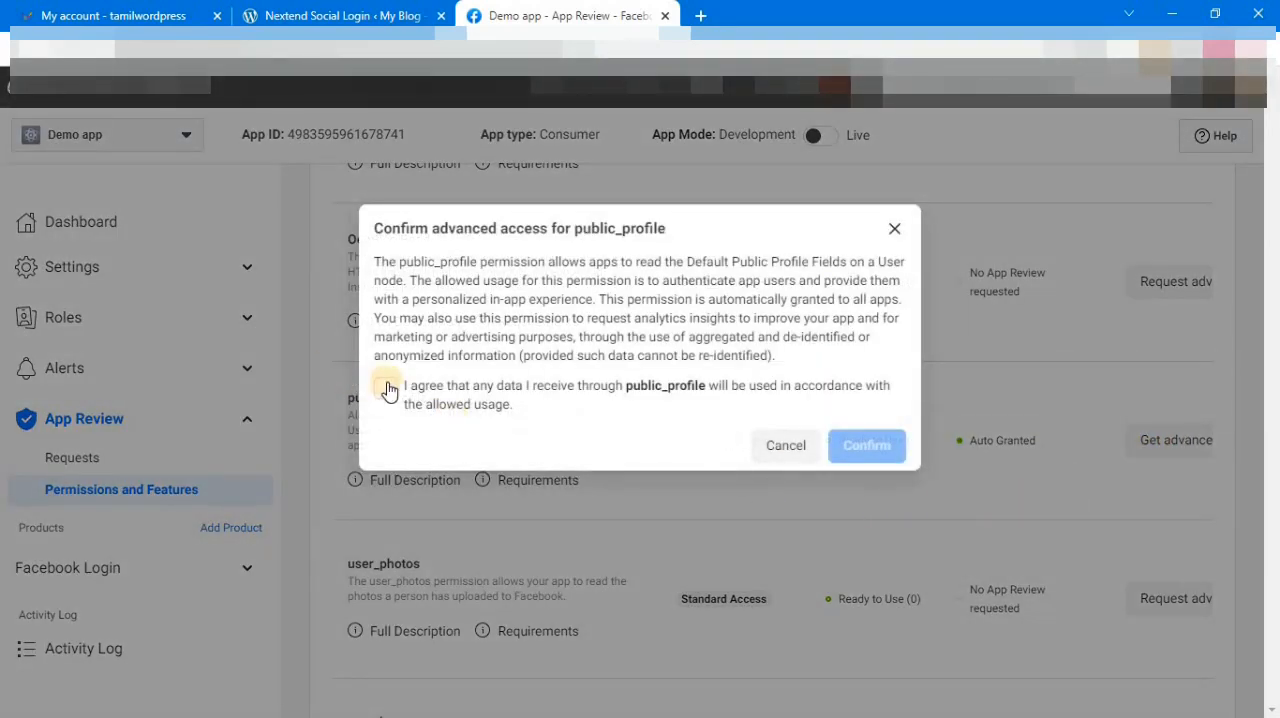
{"action": "left_click", "coordinate": [387, 389]}
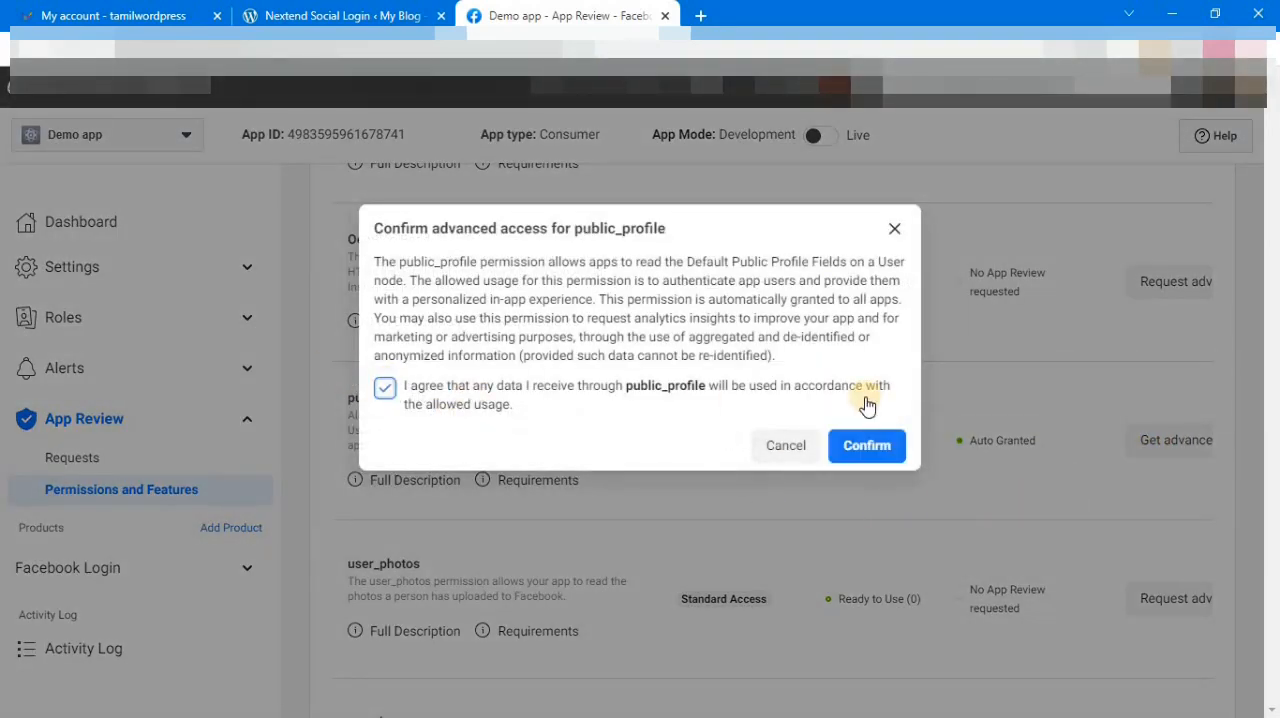
{"action": "left_click", "coordinate": [880, 446]}
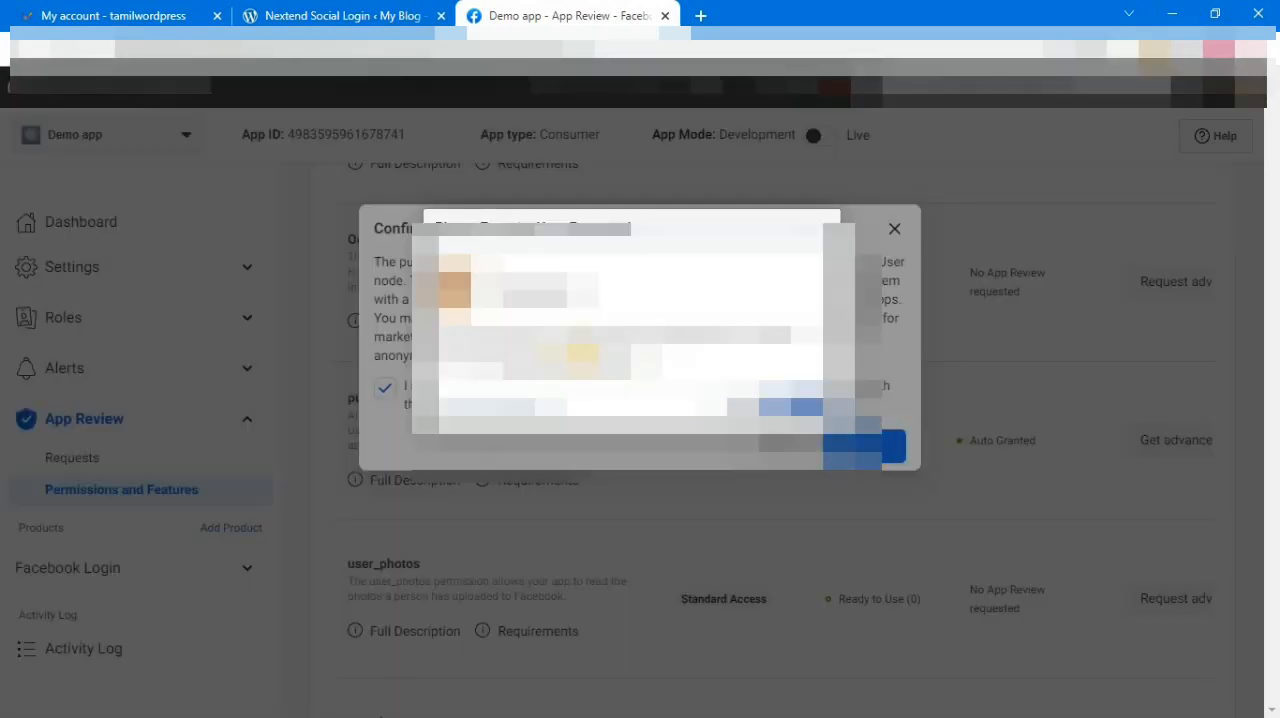
{"action": "key", "text": "Caps_Lock"}
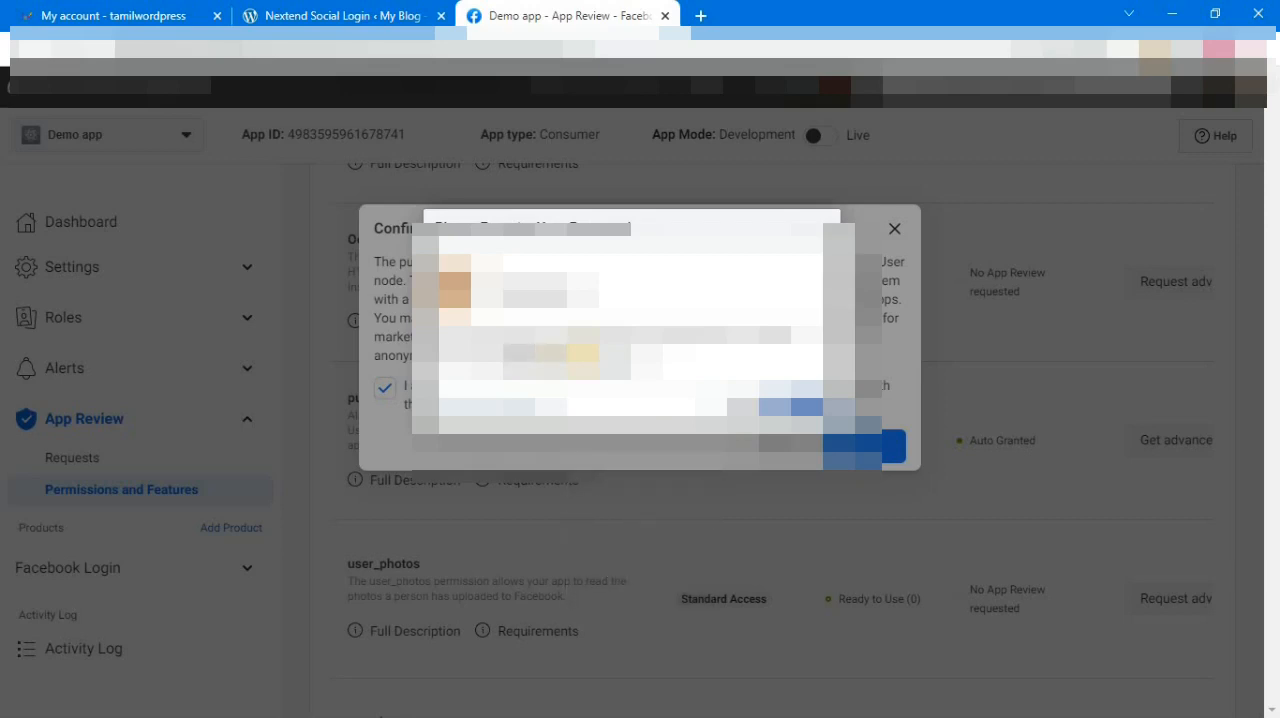
{"action": "left_click", "coordinate": [803, 407]}
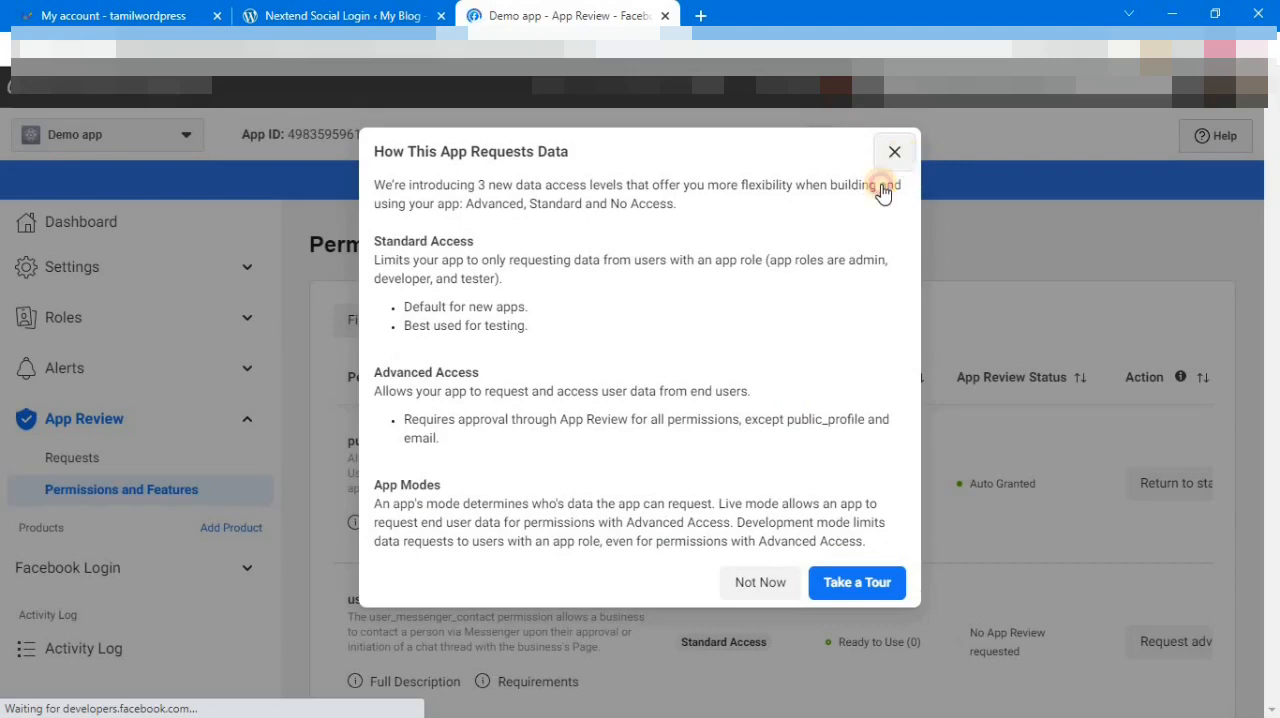
{"action": "left_click", "coordinate": [894, 151]}
Step: Get advanced access for the email permission, agreeing to its allowed usage, and dismiss the data access notice
{"action": "left_click_drag", "start_coordinate": [1275, 183], "coordinate": [1275, 635]}
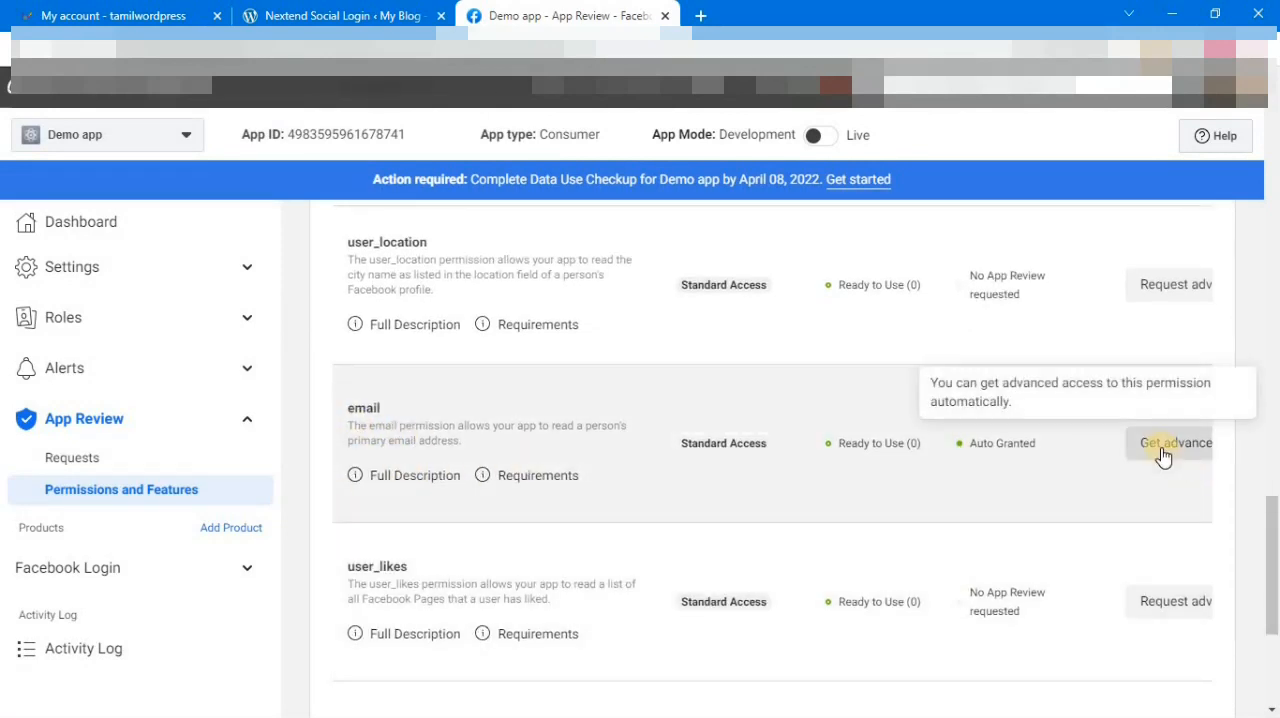
{"action": "left_click", "coordinate": [1137, 451]}
{"action": "left_click", "coordinate": [381, 390]}
{"action": "left_click", "coordinate": [868, 446]}
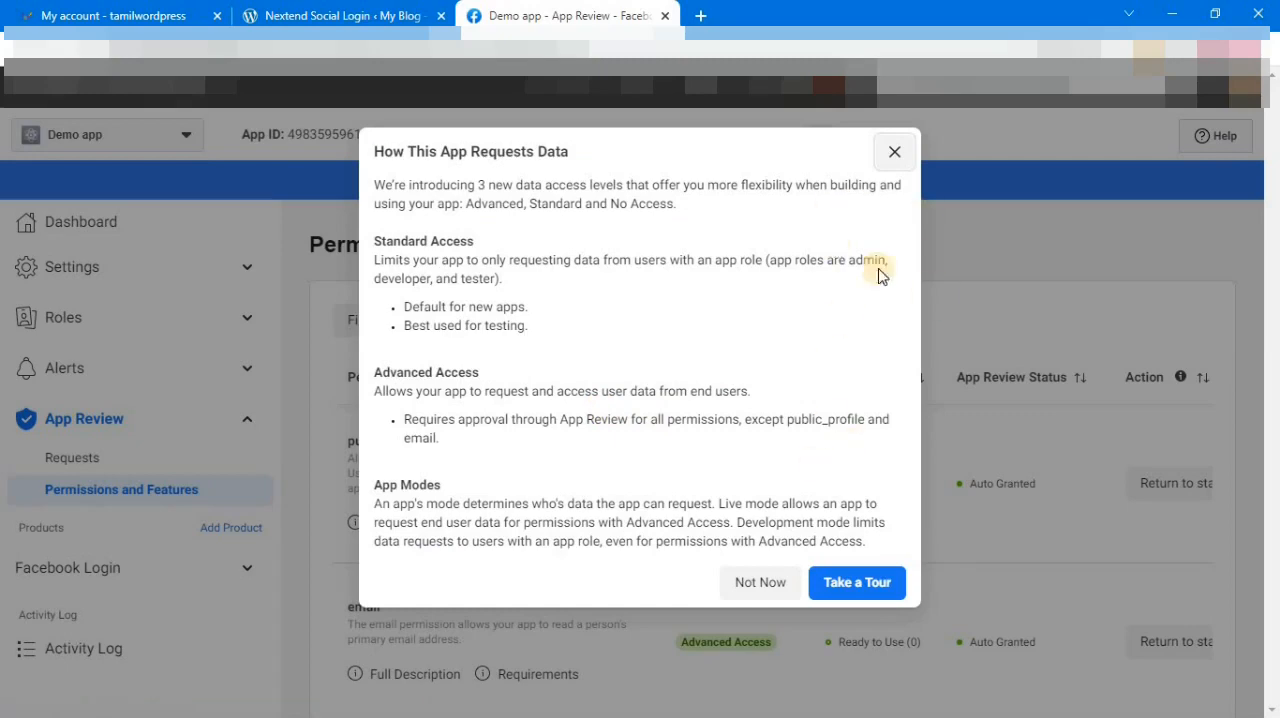
{"action": "left_click", "coordinate": [895, 152]}
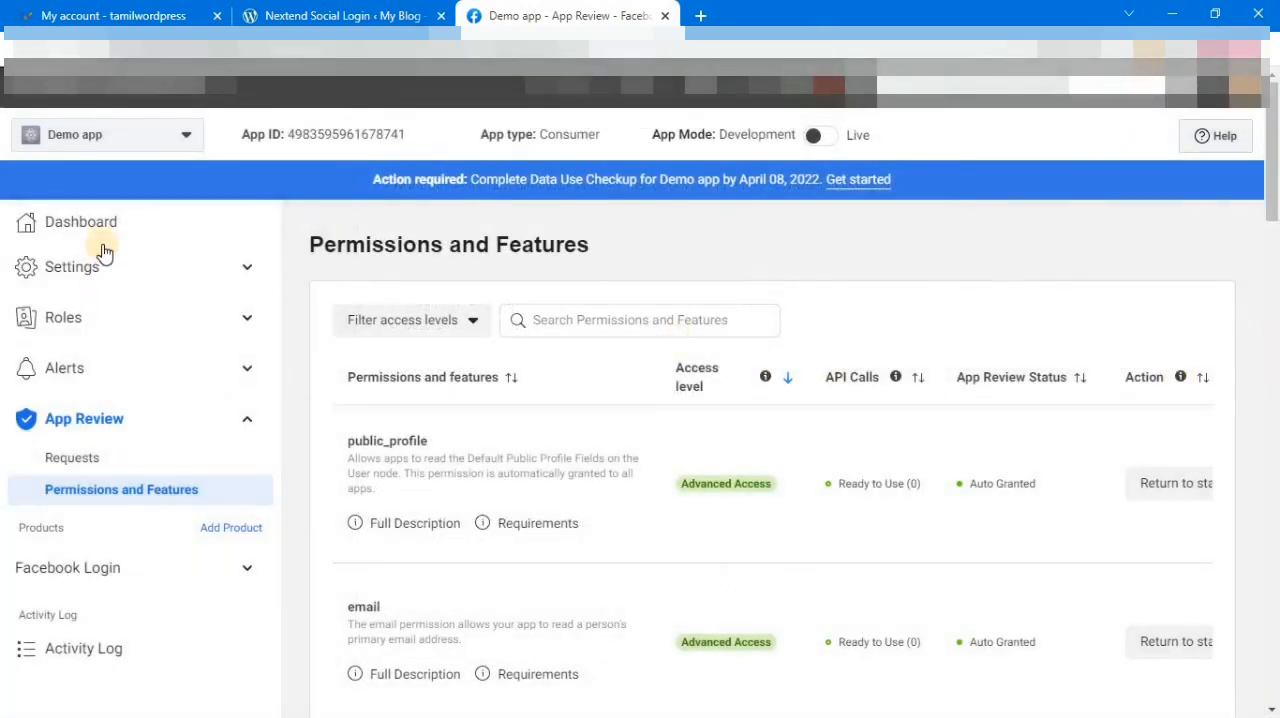
Step: Open the app's basic settings and add tw3.tamilwordpress.in as an app domain
{"action": "left_click", "coordinate": [106, 248]}
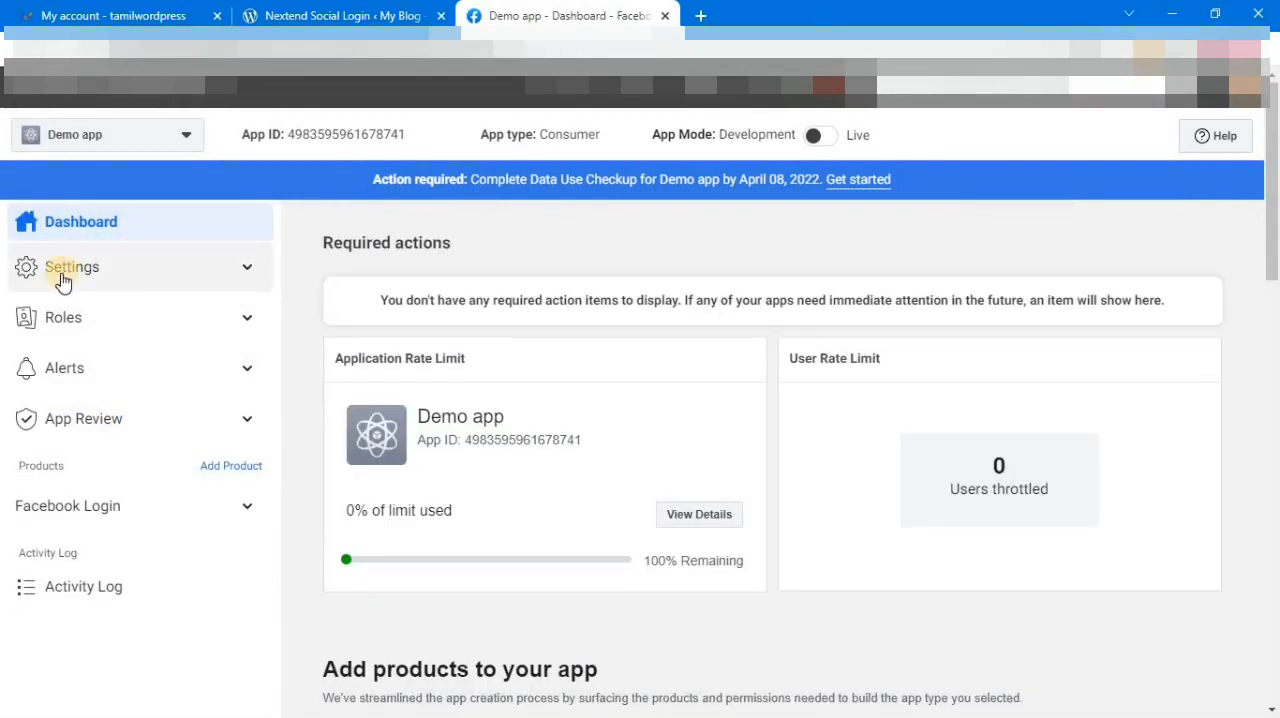
{"action": "left_click", "coordinate": [62, 280]}
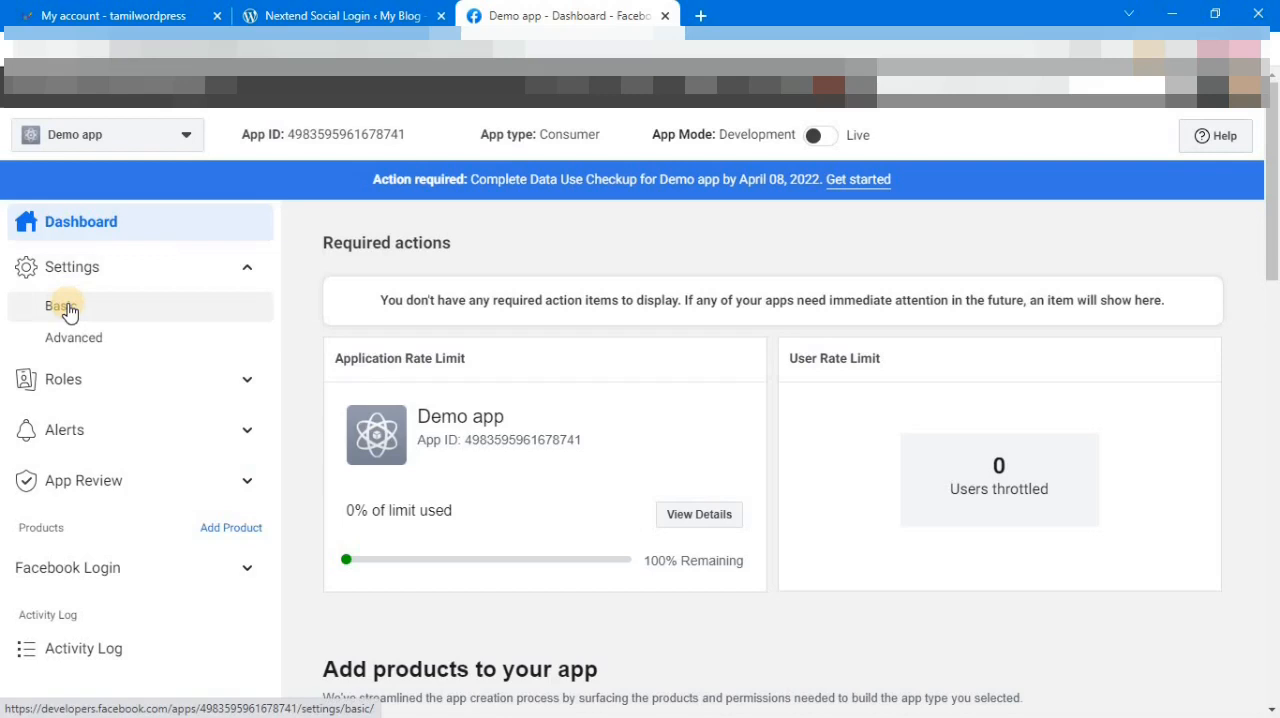
{"action": "left_click", "coordinate": [64, 308]}
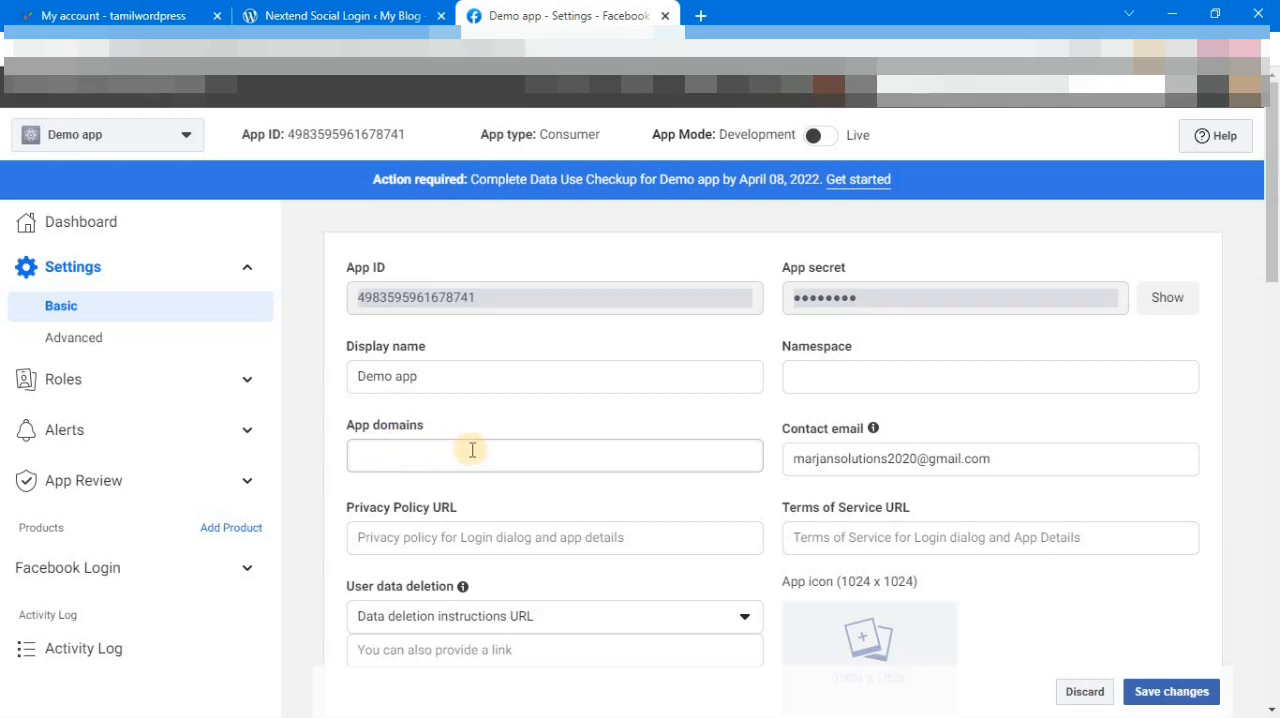
{"action": "left_click", "coordinate": [557, 458]}
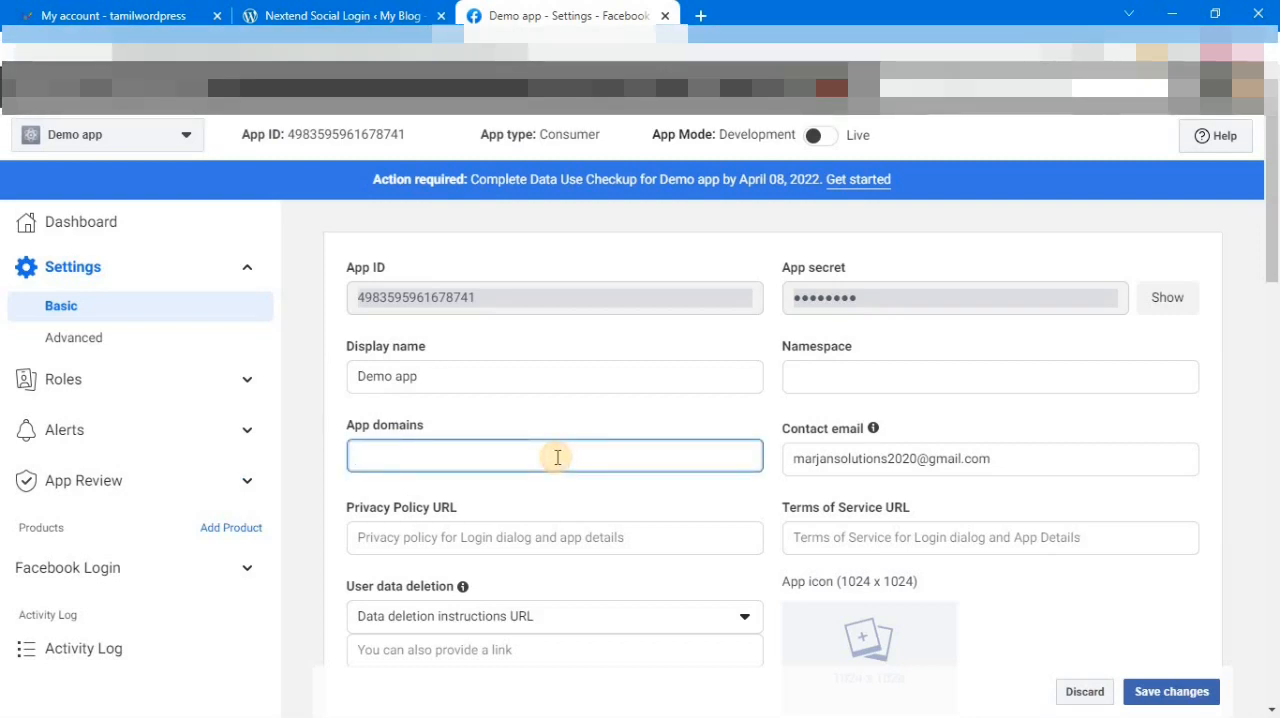
{"action": "type", "text": "T"}
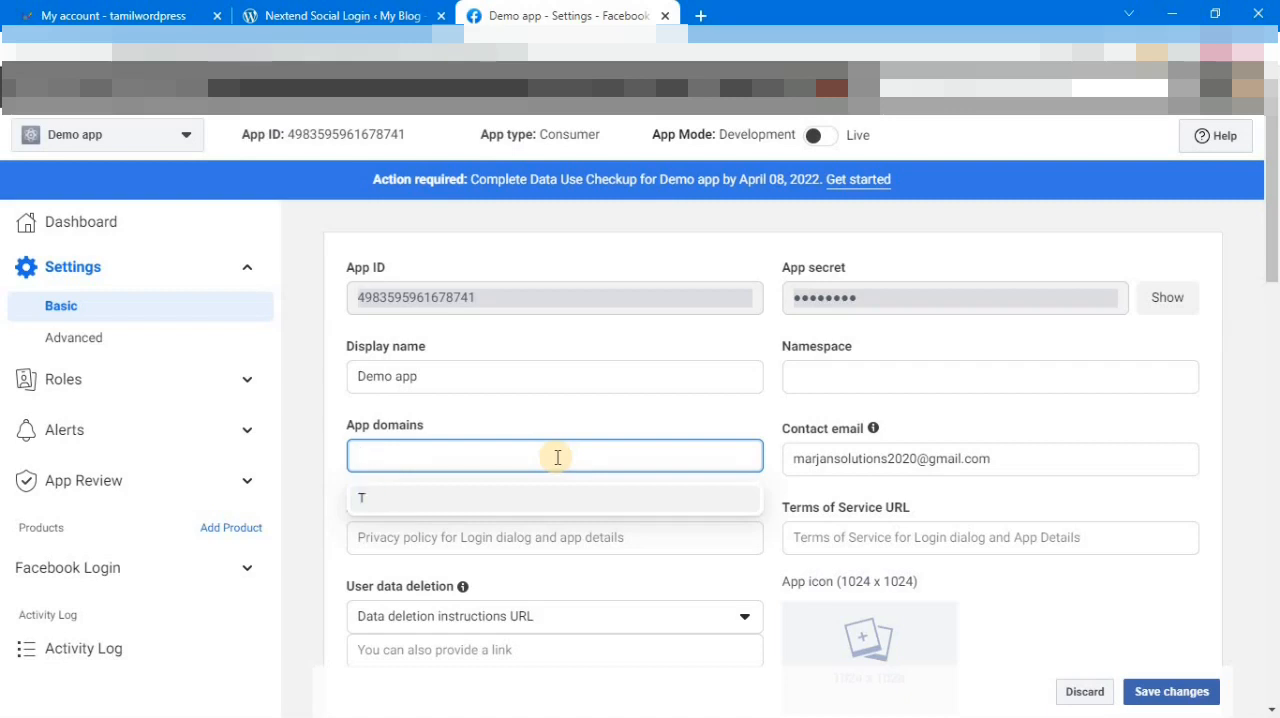
{"action": "key", "text": "Caps_Lock"}
{"action": "type", "text": "tw3.tamilwordpress.in"}
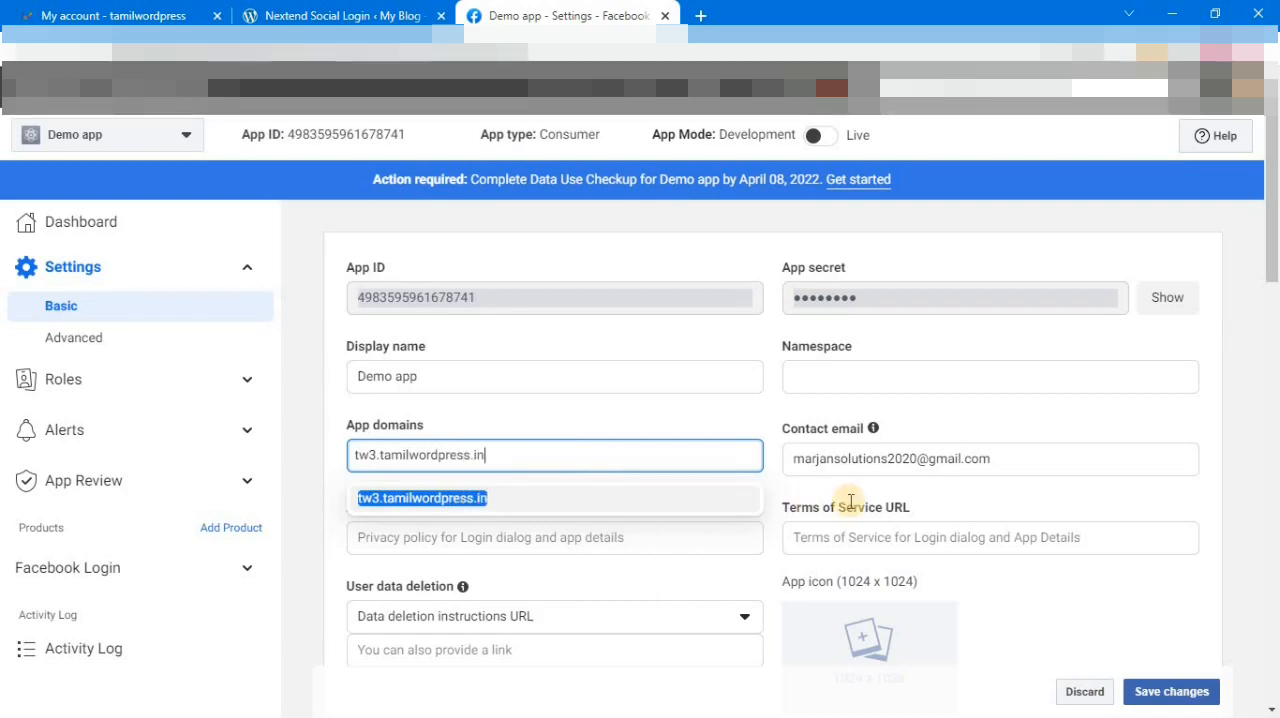
{"action": "left_click", "coordinate": [475, 500]}
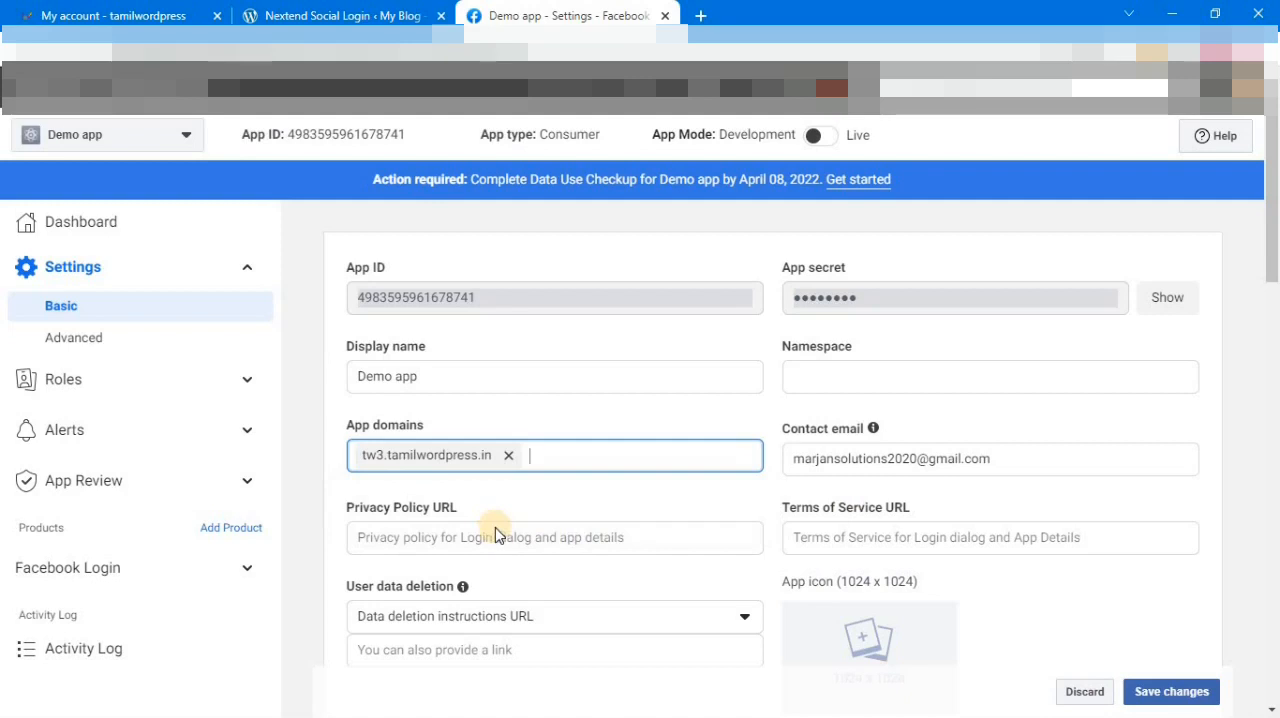
Step: Switch to the WordPress admin, open the list of all pages in a new tab and copy the Privacy Policy page's view link
{"action": "left_click", "coordinate": [313, 10]}
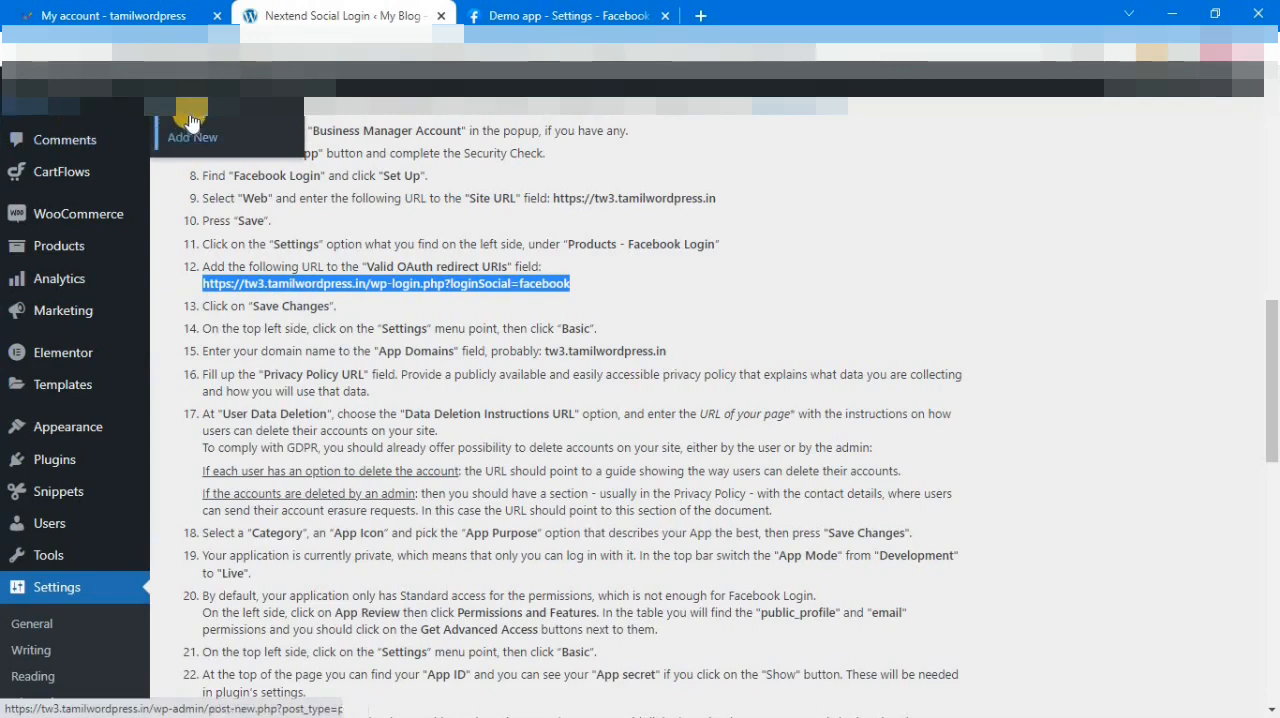
{"action": "right_click", "coordinate": [177, 142]}
{"action": "left_click", "coordinate": [272, 128]}
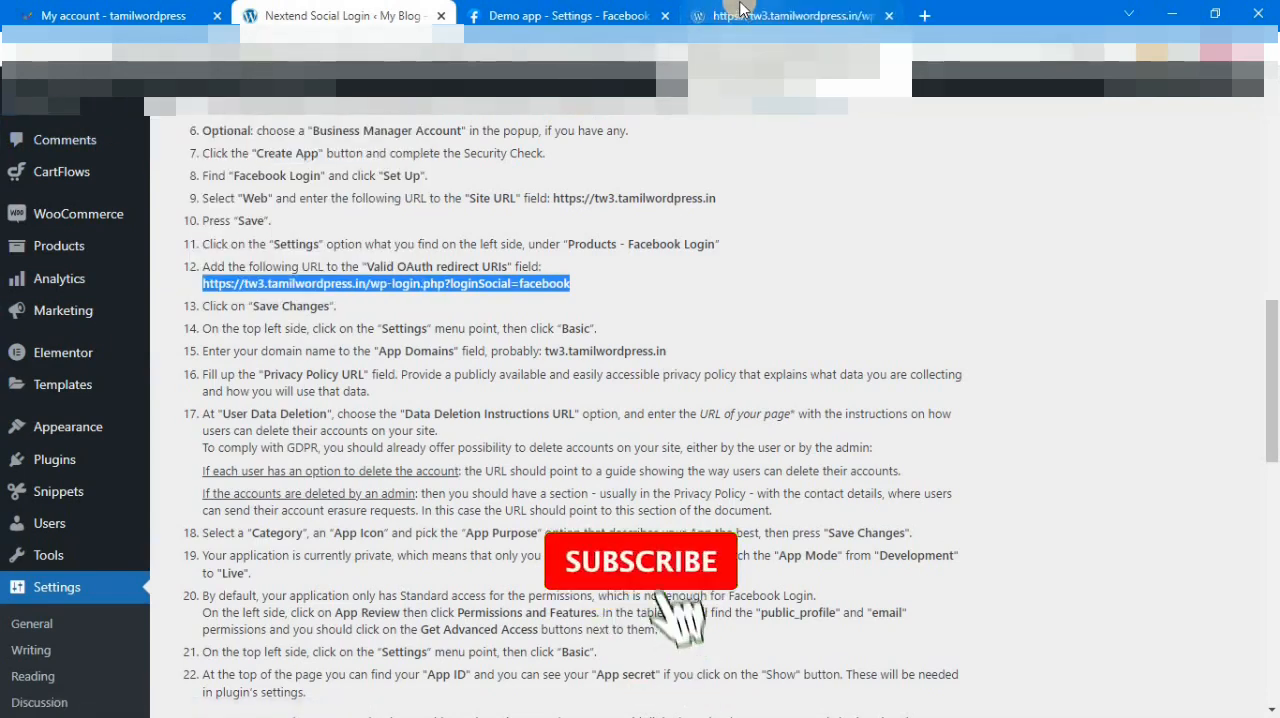
{"action": "left_click", "coordinate": [740, 12]}
{"action": "scroll", "coordinate": [422, 560], "scroll_direction": "down", "scroll_amount": 3}
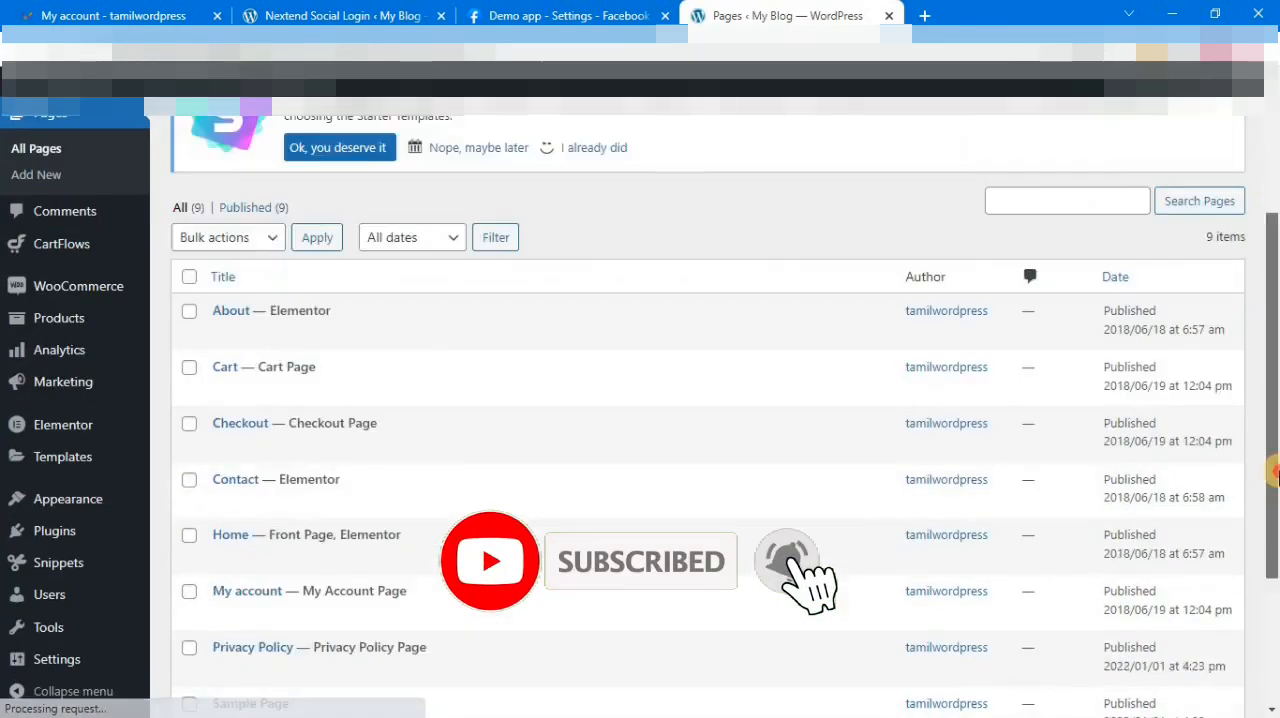
{"action": "right_click", "coordinate": [353, 591]}
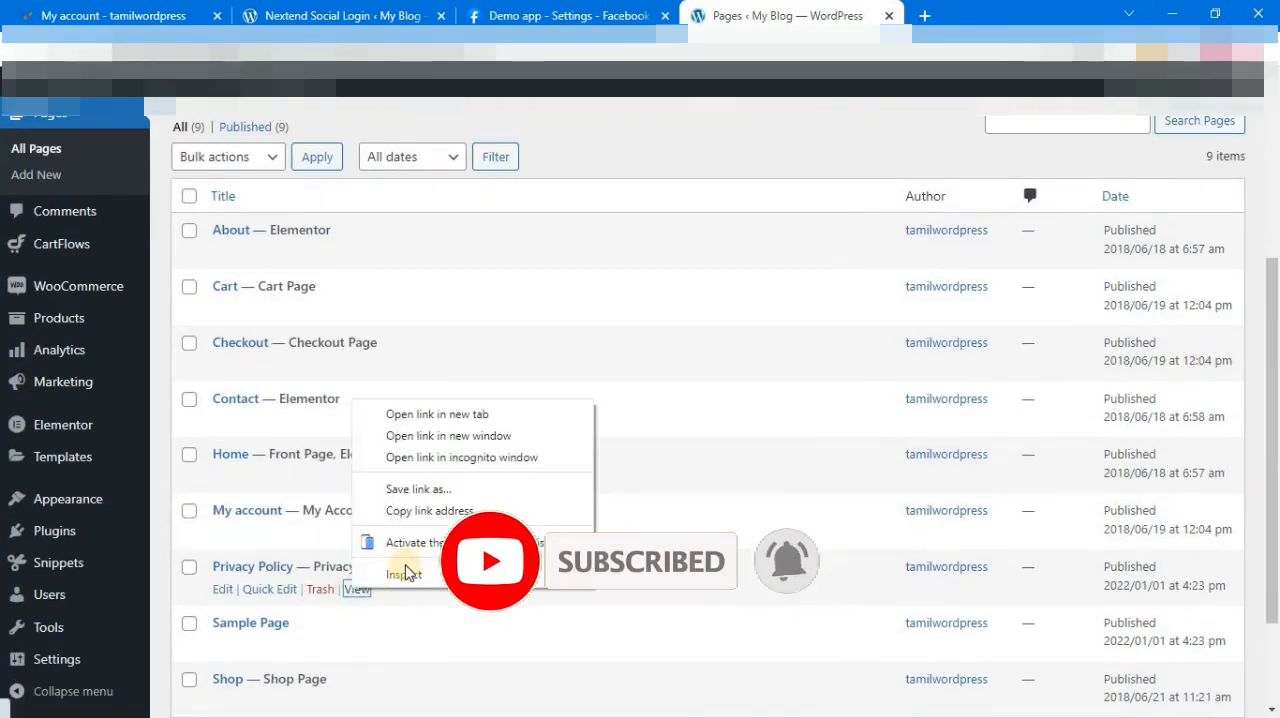
{"action": "left_click", "coordinate": [430, 517]}
{"action": "left_click", "coordinate": [533, 17]}
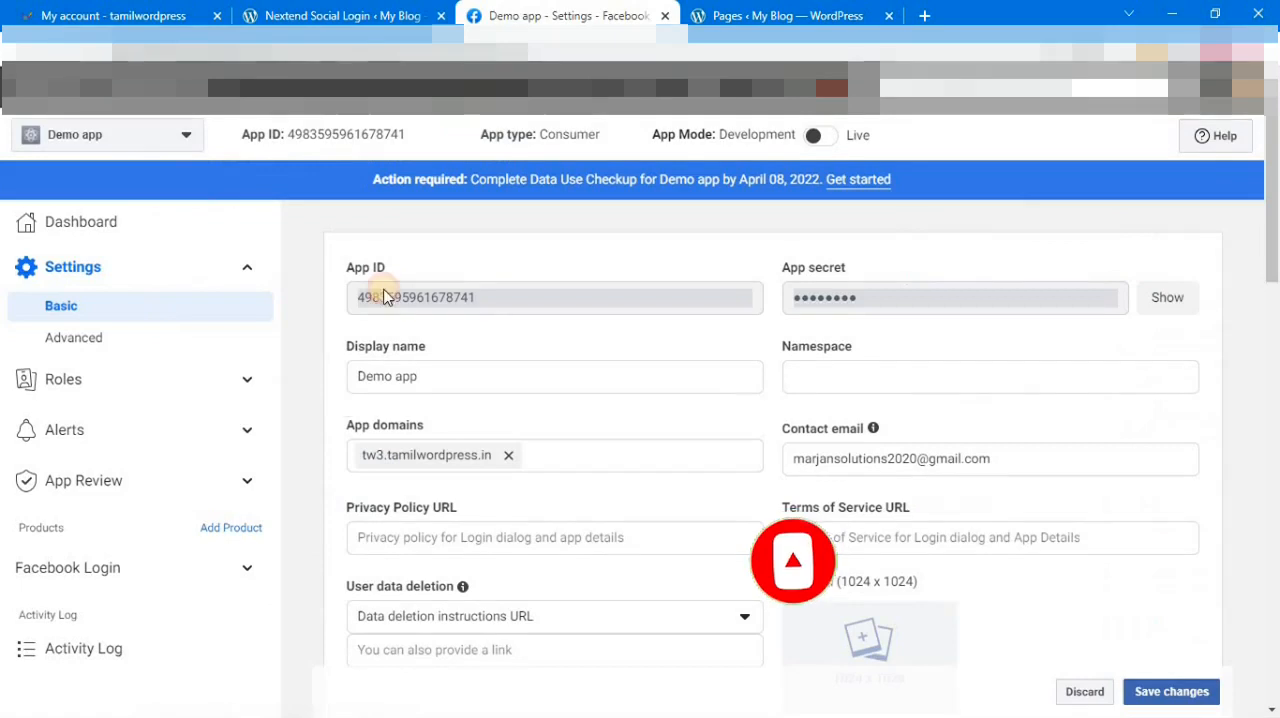
{"action": "left_click", "coordinate": [420, 539]}
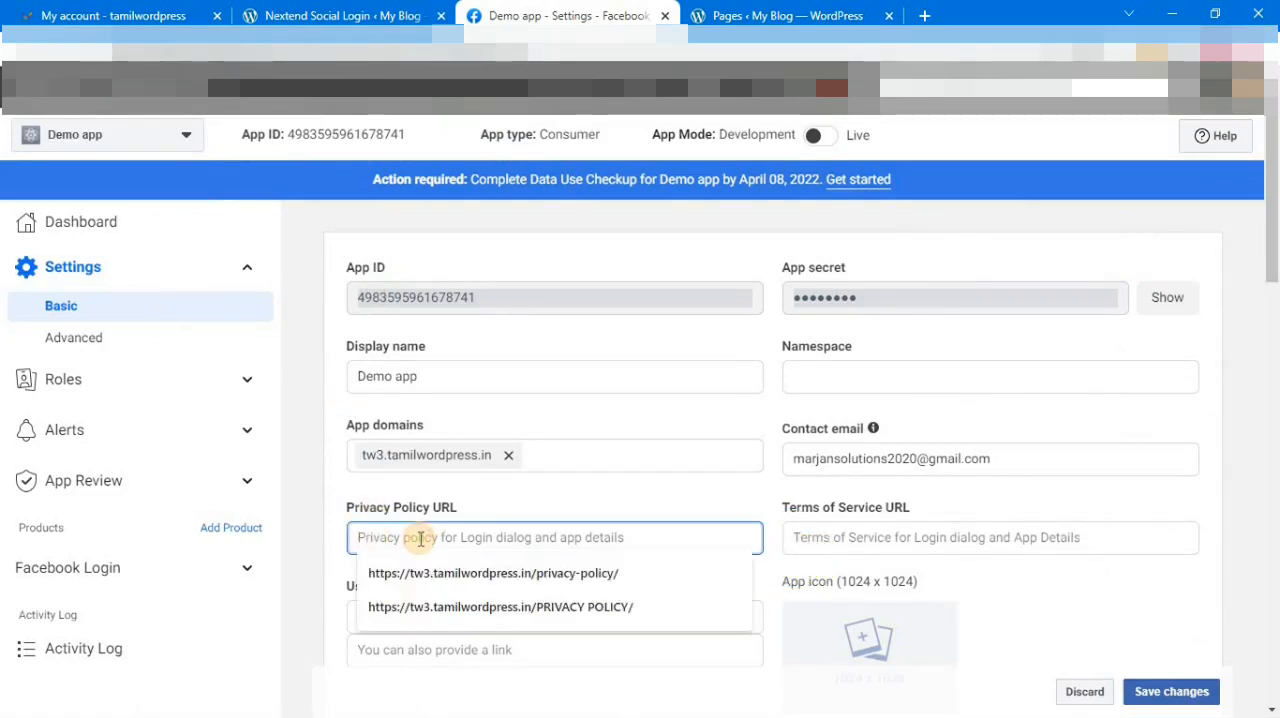
{"action": "key", "text": "ctrl+v"}
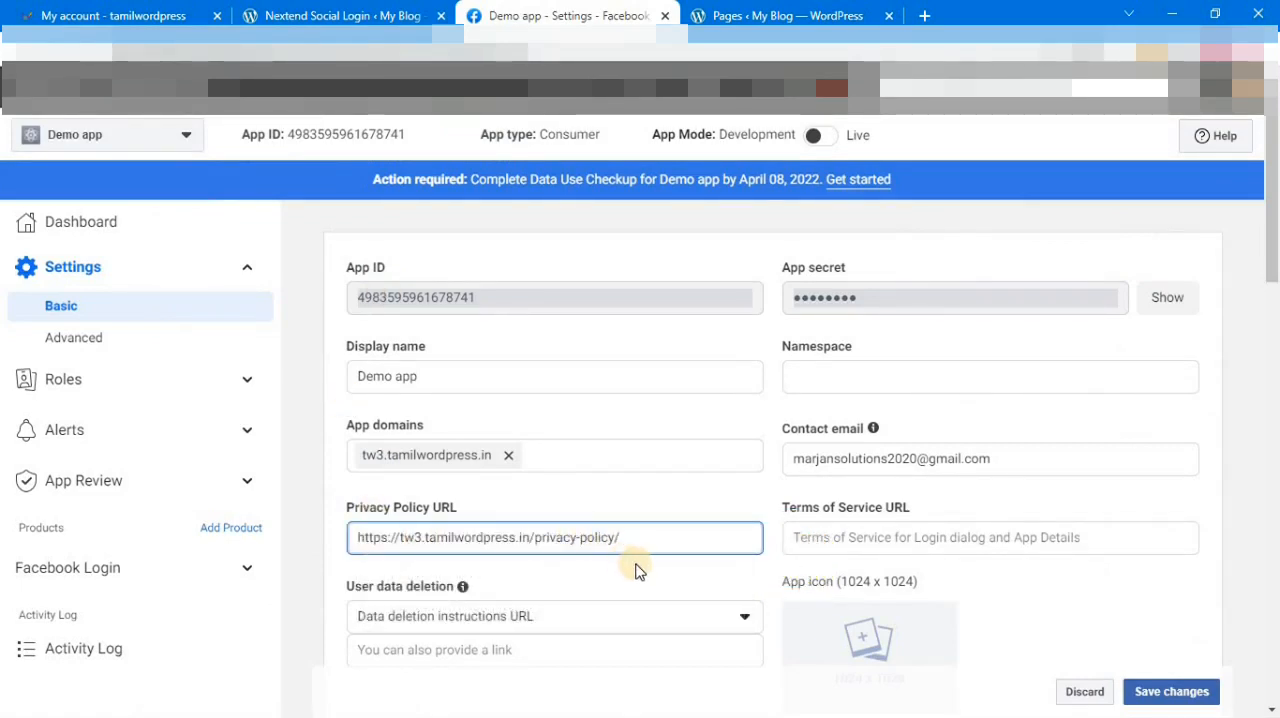
{"action": "left_click", "coordinate": [848, 540]}
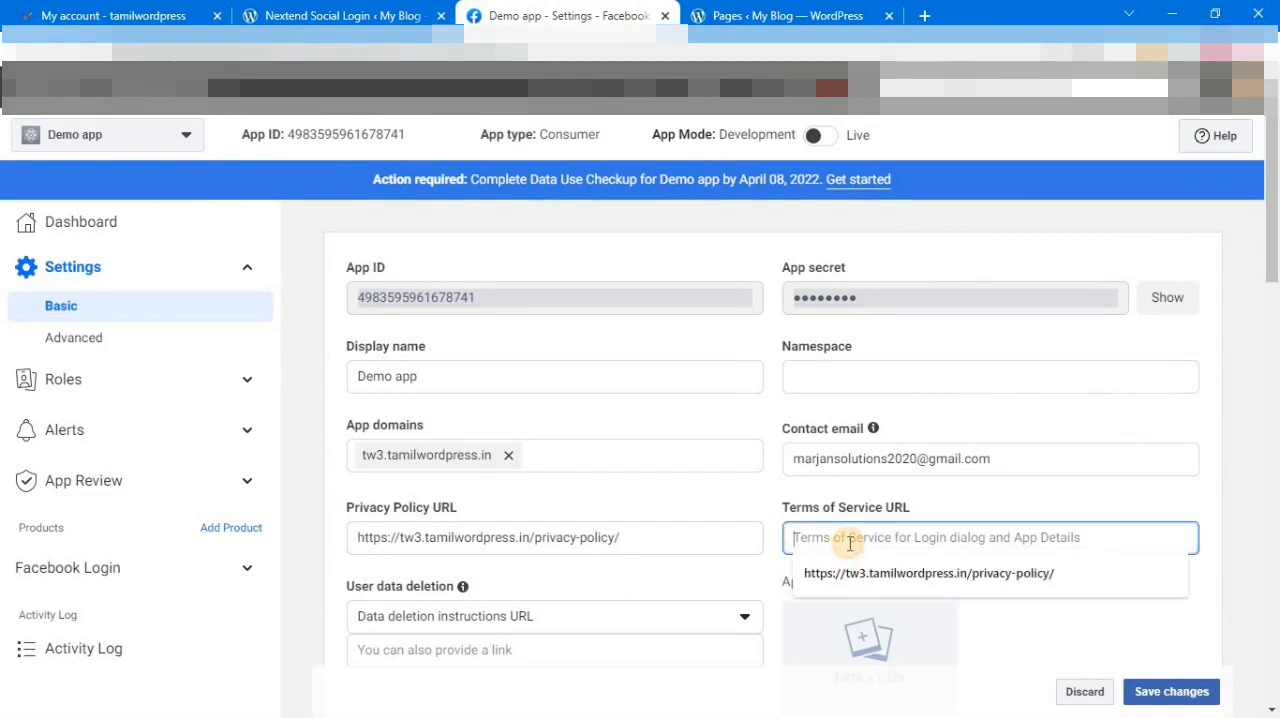
{"action": "key", "text": "ctrl+v"}
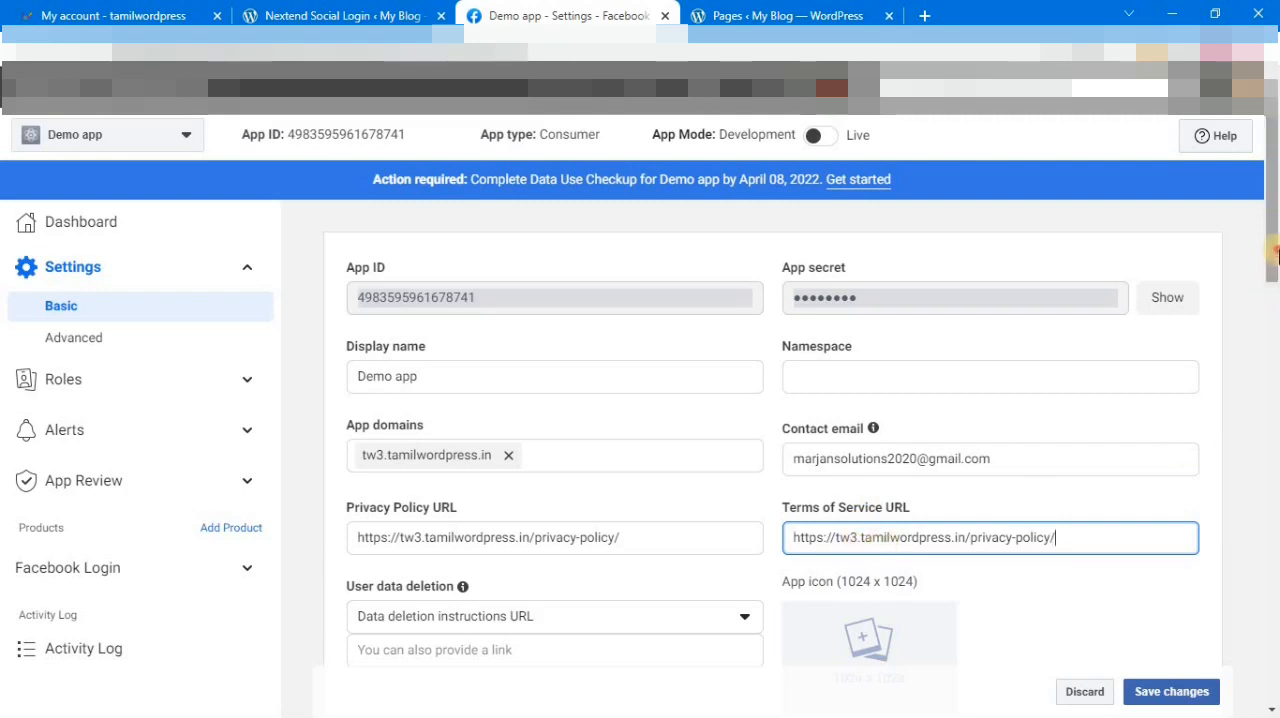
{"action": "scroll", "coordinate": [709, 414], "scroll_direction": "down", "scroll_amount": 2}
{"action": "left_click", "coordinate": [497, 432]}
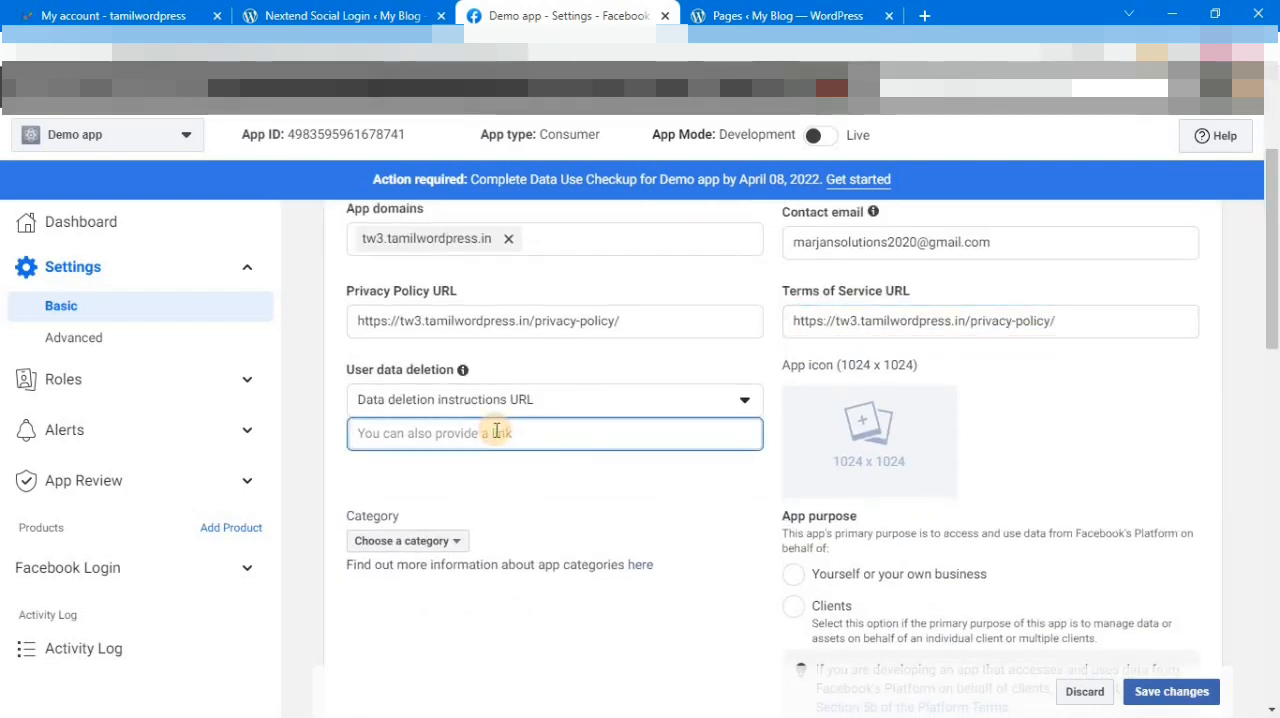
{"action": "key", "text": "ctrl+v"}
{"action": "left_click", "coordinate": [560, 470]}
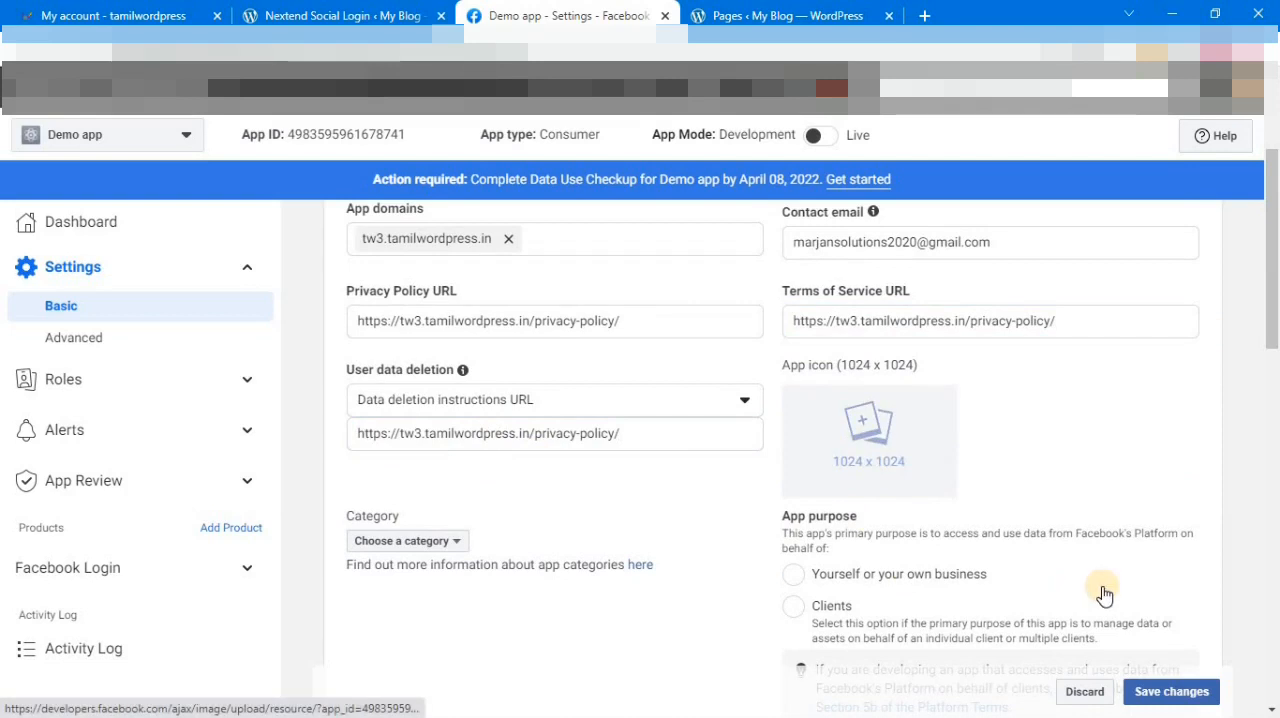
Step: Set the app's category to Shopping and save the basic settings
{"action": "left_click", "coordinate": [458, 545]}
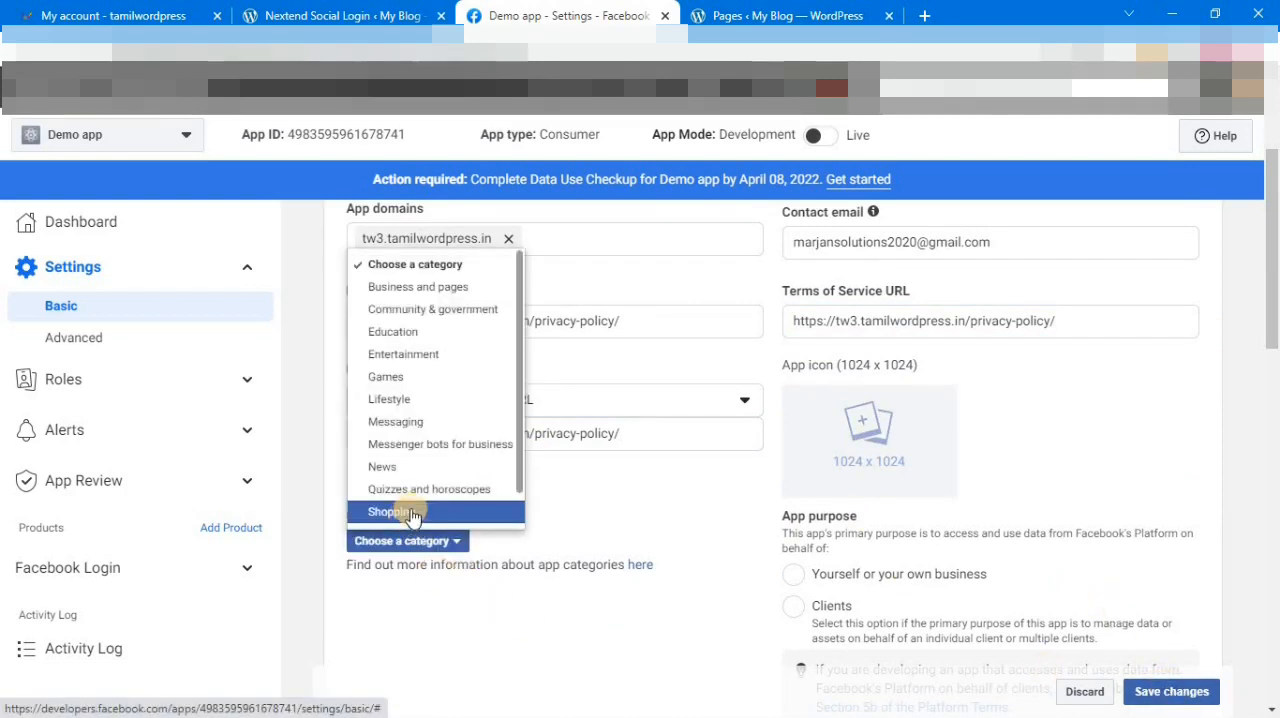
{"action": "left_click", "coordinate": [408, 520]}
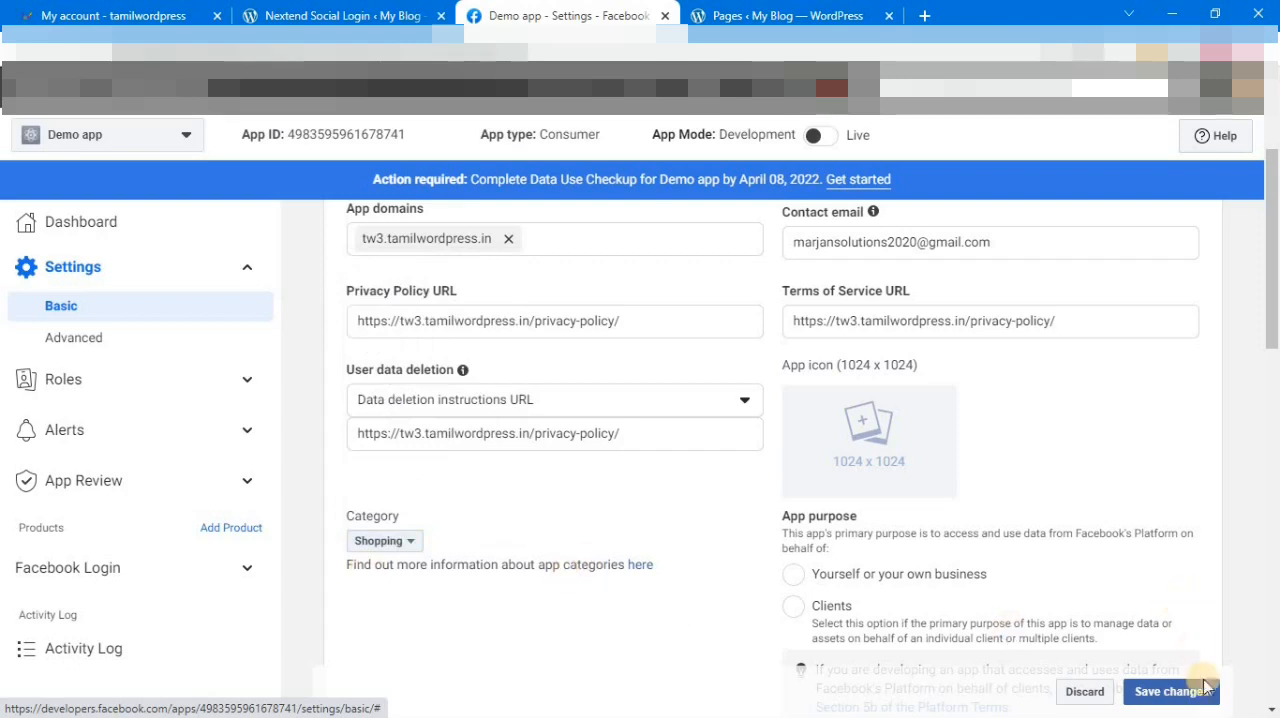
{"action": "left_click", "coordinate": [1170, 691]}
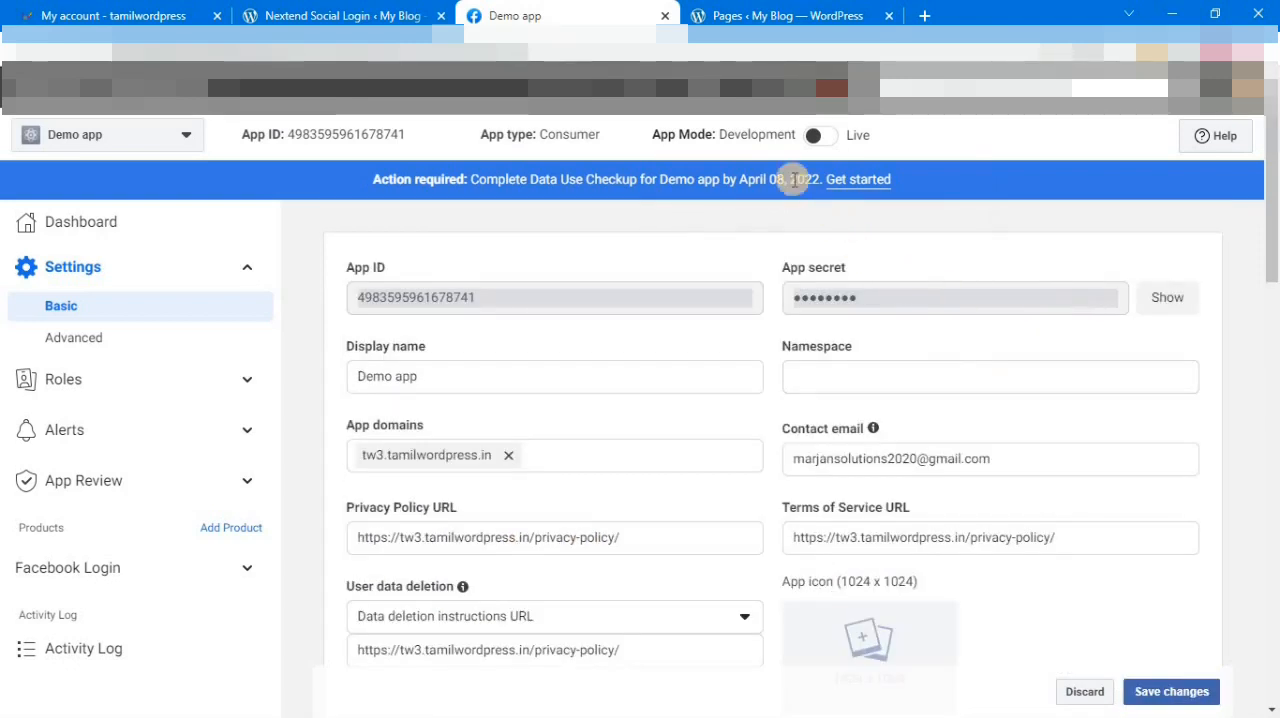
Step: Try to switch the app to Live mode and start the required Data Use Checkup
{"action": "left_click", "coordinate": [830, 140]}
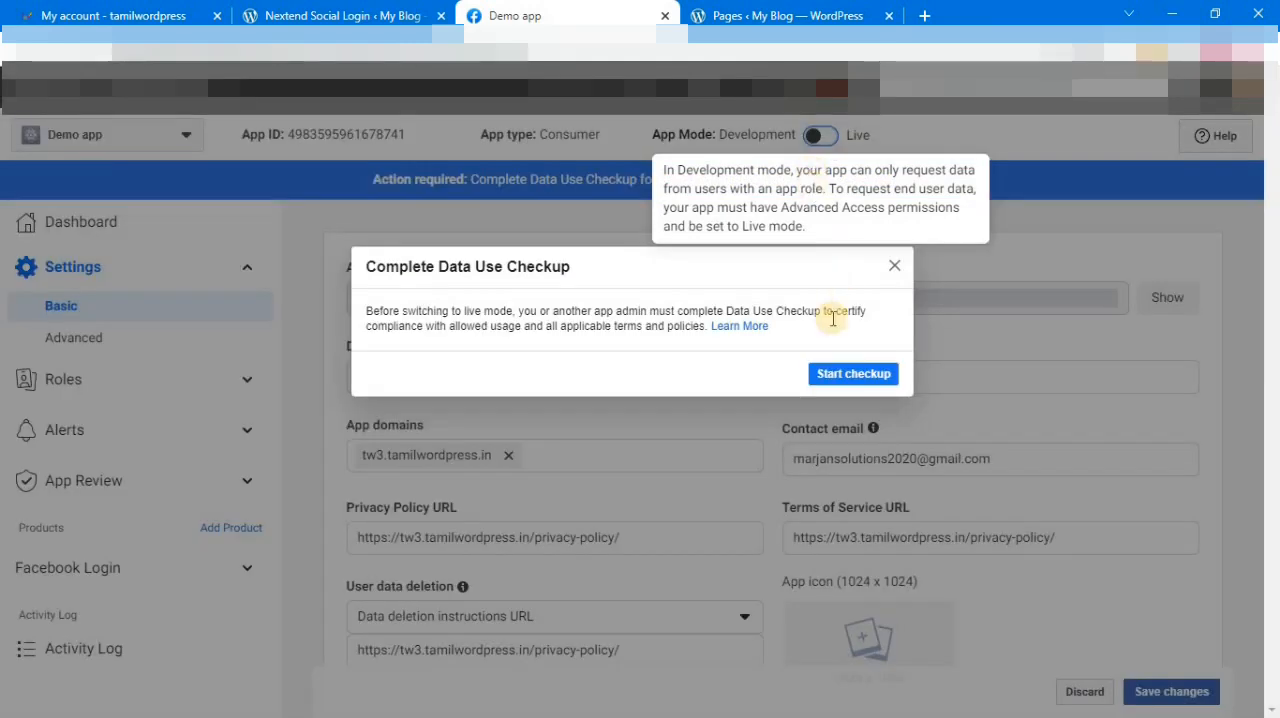
{"action": "left_click", "coordinate": [849, 376]}
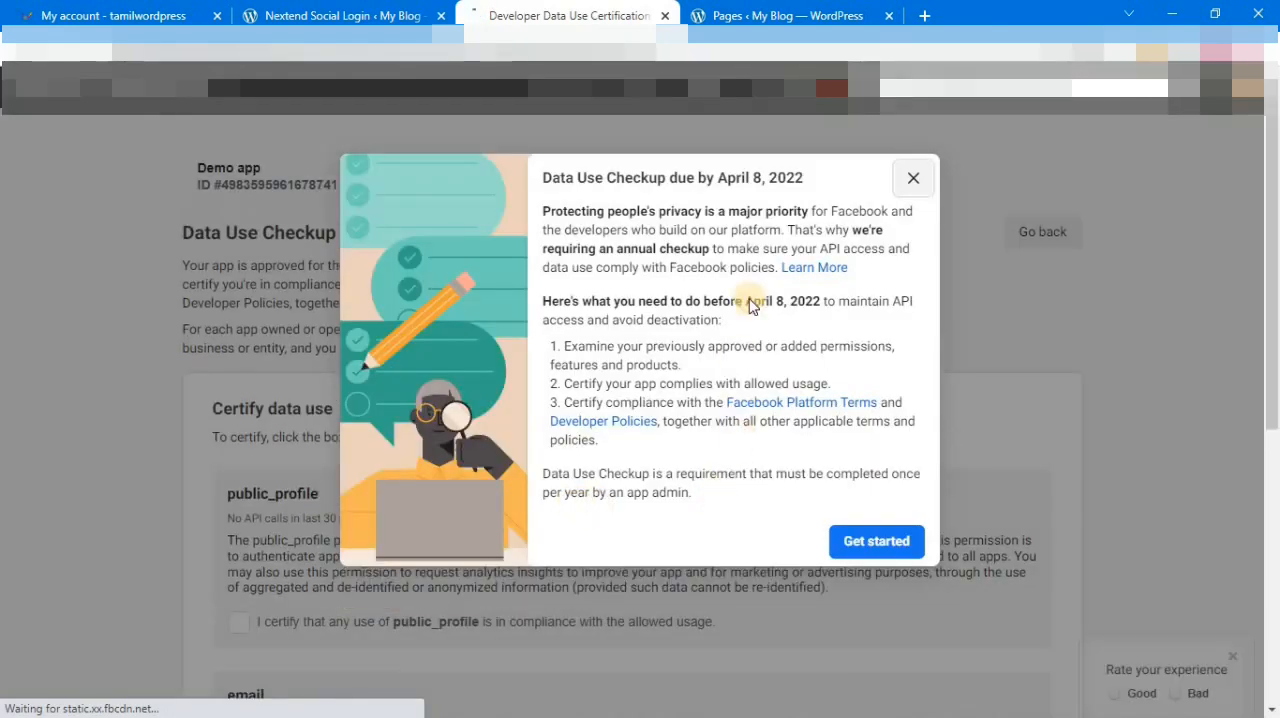
{"action": "left_click", "coordinate": [893, 543]}
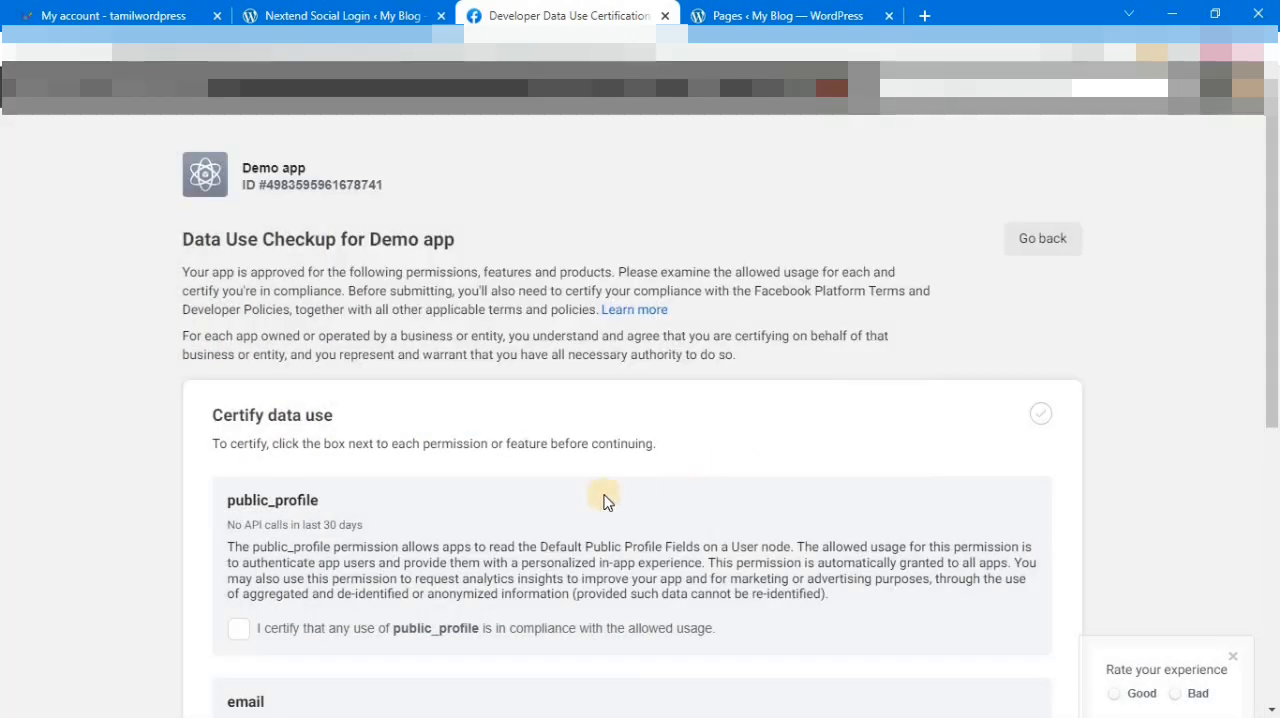
Step: Certify that the use of public_profile and email complies with the allowed usage, and continue to the compliance section
{"action": "left_click_drag", "start_coordinate": [1272, 340], "coordinate": [1272, 374]}
{"action": "left_click", "coordinate": [243, 499]}
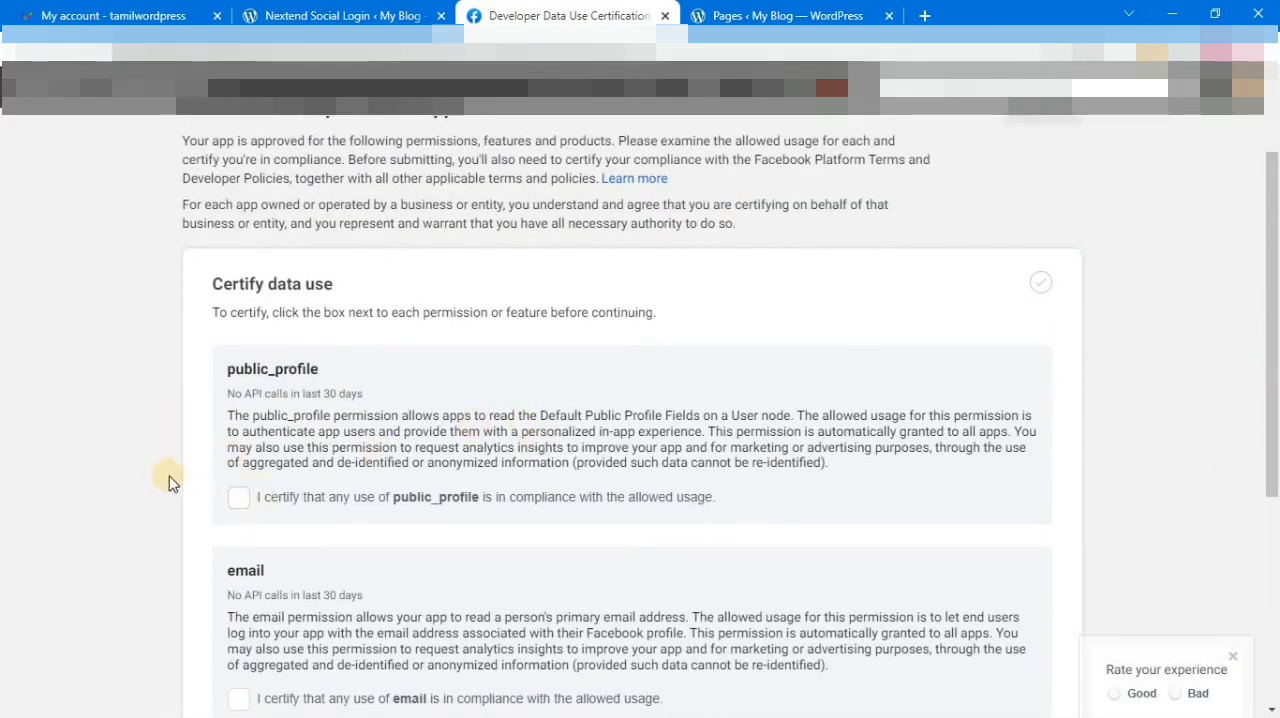
{"action": "left_click", "coordinate": [241, 498]}
{"action": "scroll", "coordinate": [423, 500], "scroll_direction": "down", "scroll_amount": 3}
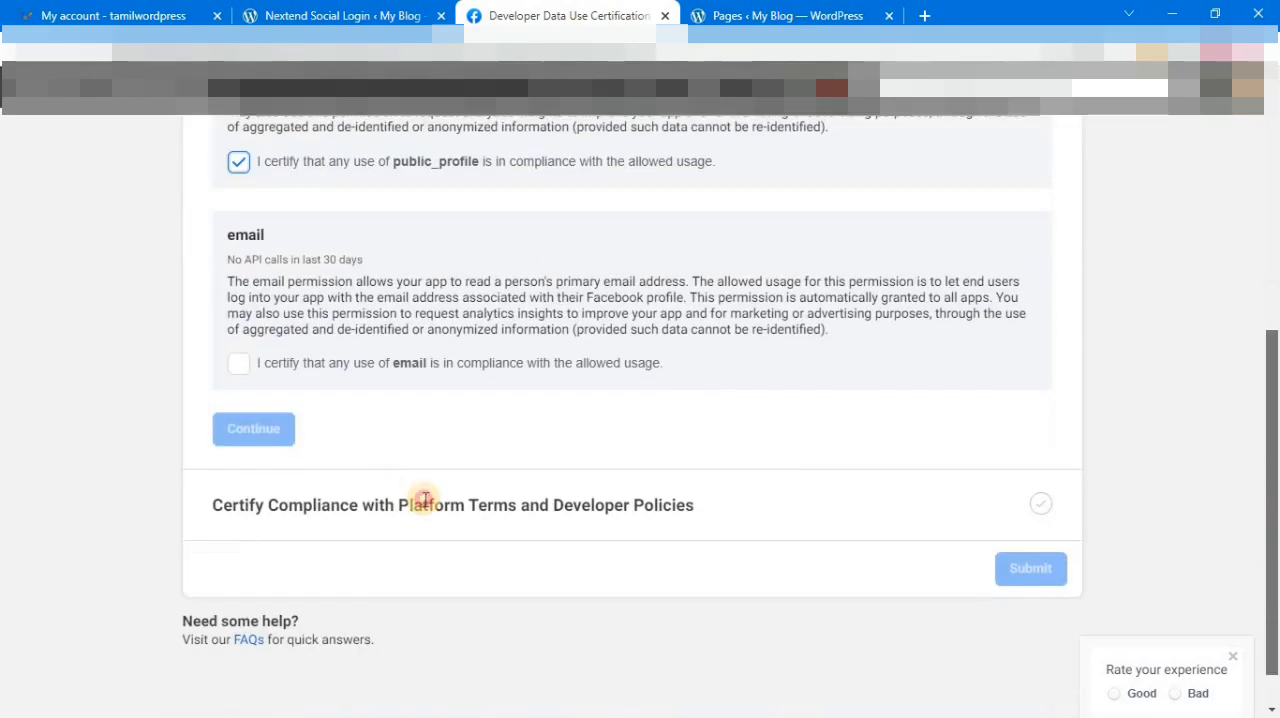
{"action": "left_click", "coordinate": [236, 372]}
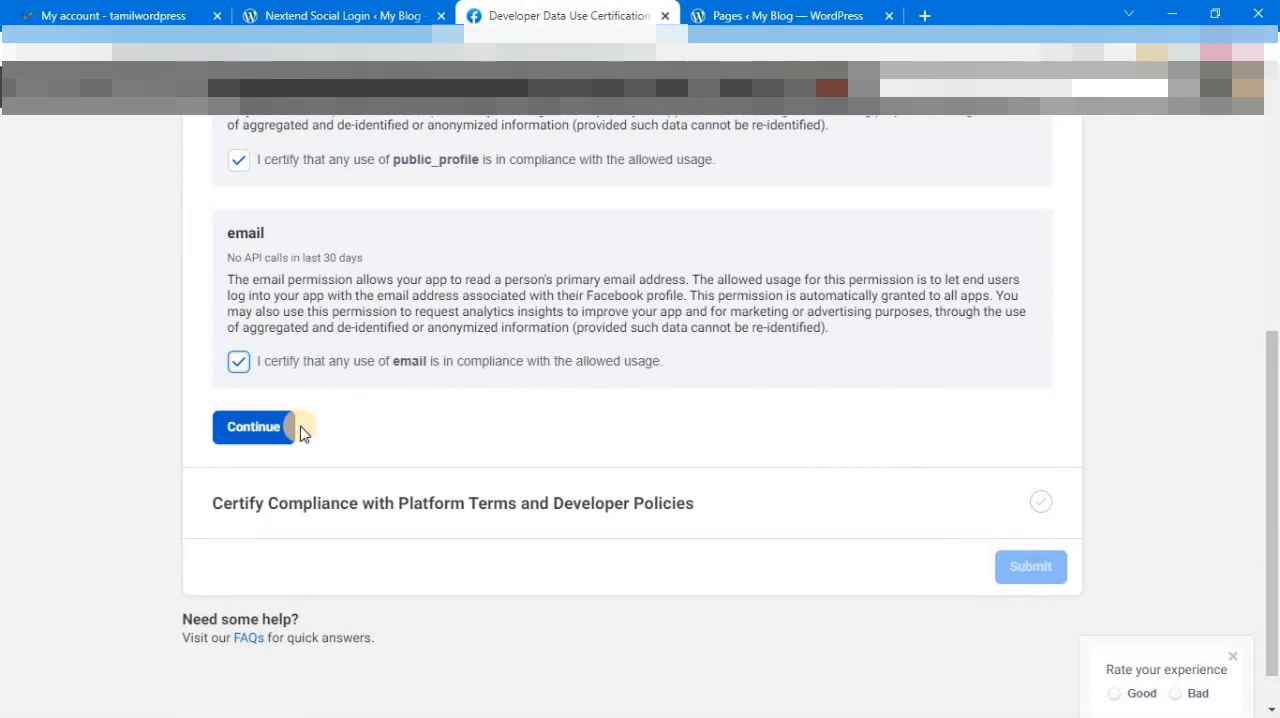
{"action": "left_click", "coordinate": [280, 432]}
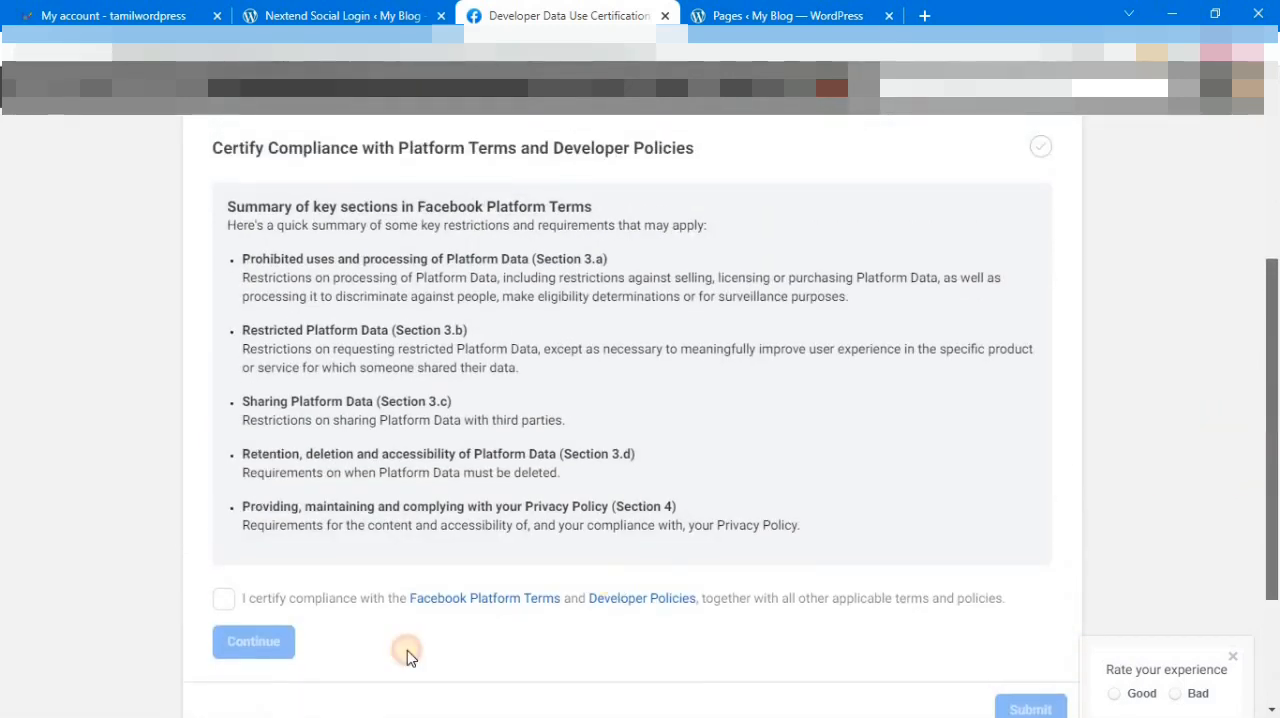
Step: Certify compliance with the Facebook Platform Terms and Developer Policies and submit the Data Use Checkup
{"action": "left_click", "coordinate": [223, 598]}
{"action": "left_click", "coordinate": [255, 642]}
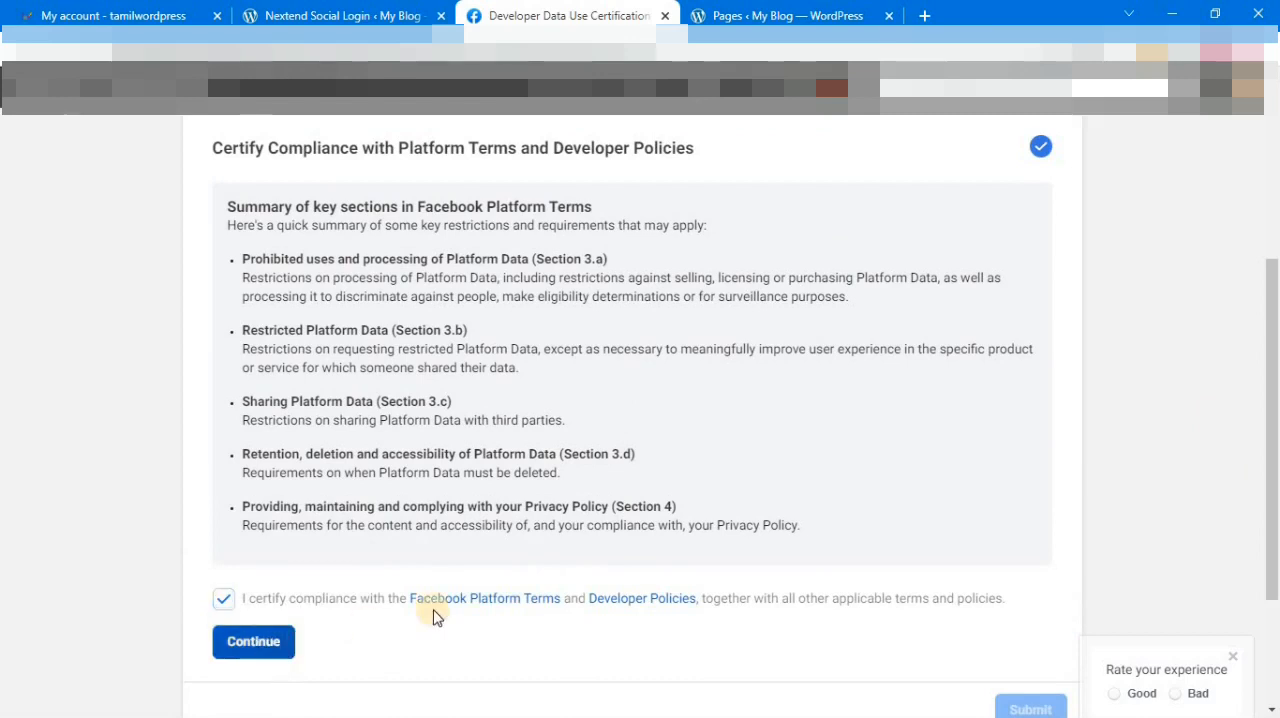
{"action": "left_click", "coordinate": [1033, 524]}
{"action": "left_click", "coordinate": [1032, 520]}
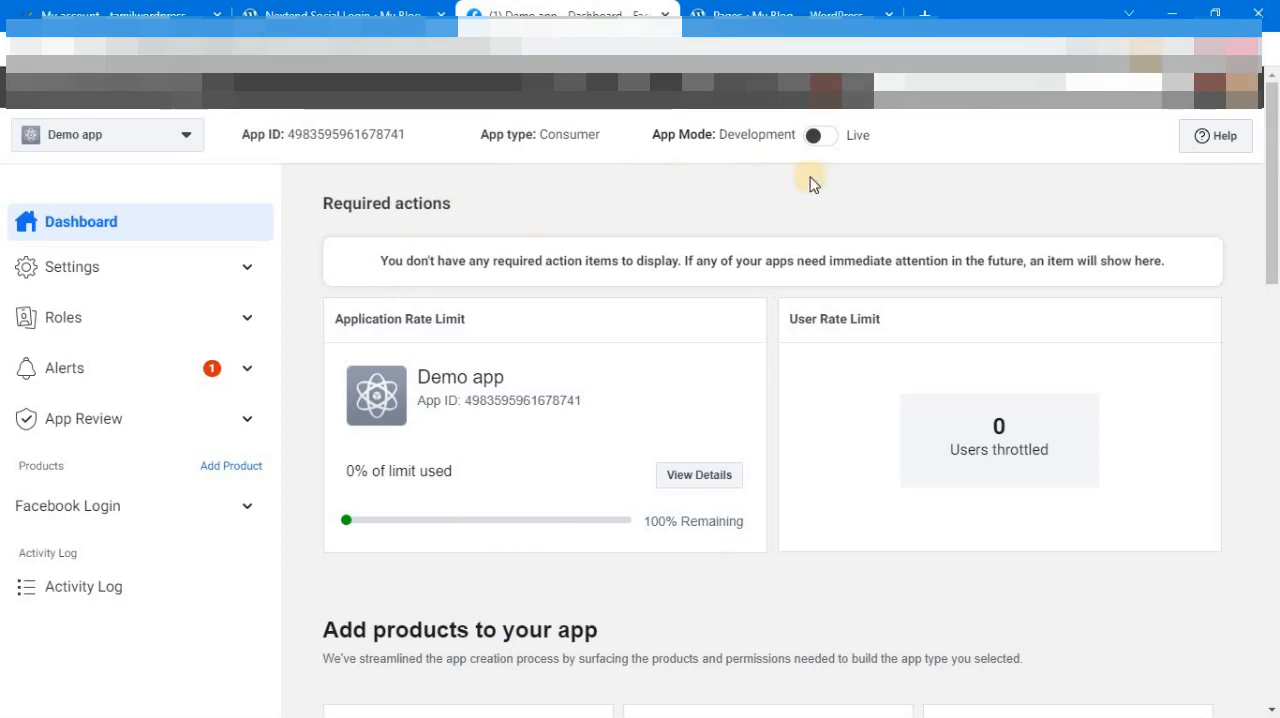
Step: Switch the app's mode from Development to Live
{"action": "mouse_move", "coordinate": [733, 168]}
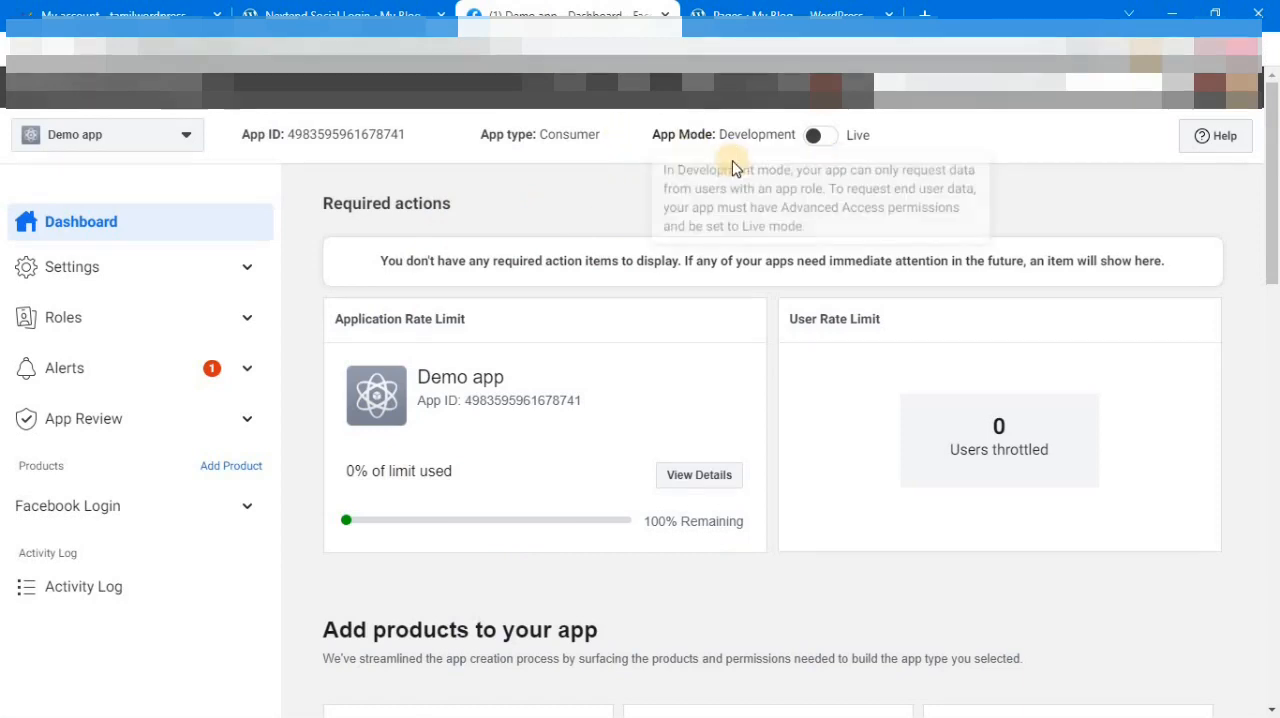
{"action": "left_click", "coordinate": [829, 136]}
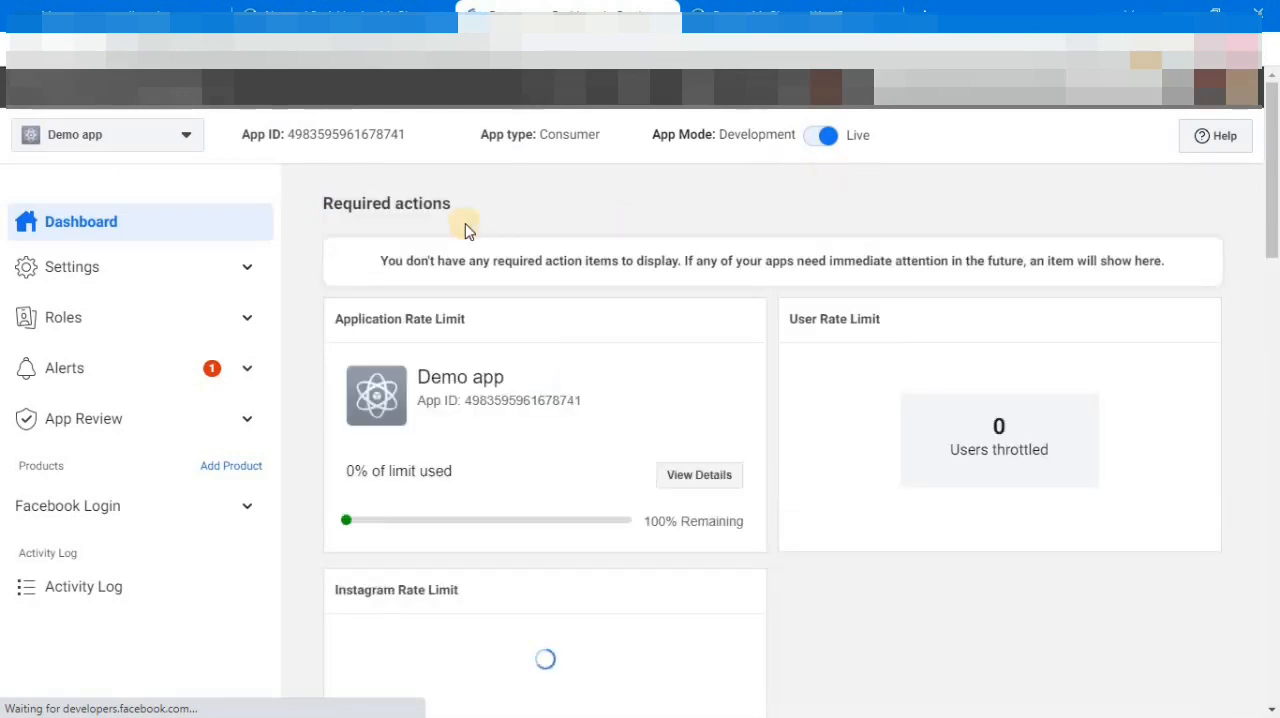
Step: Open the Facebook app's basic settings and copy its App ID
{"action": "left_click", "coordinate": [133, 270]}
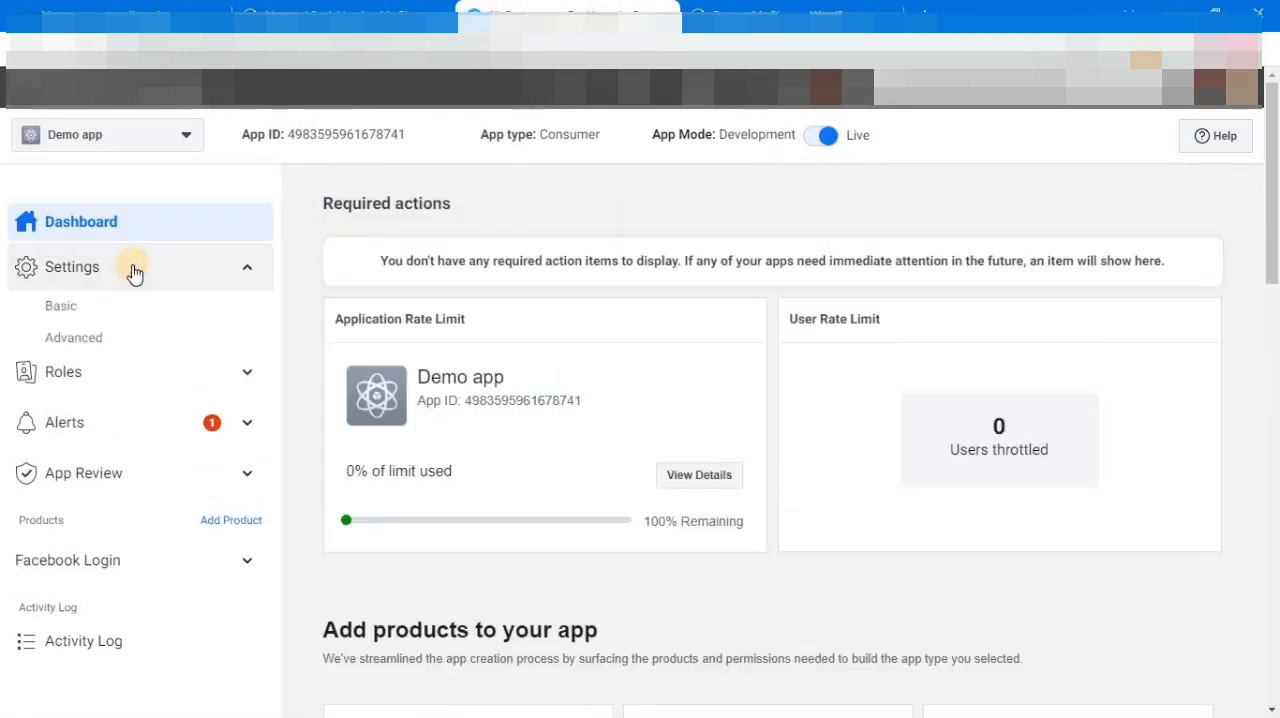
{"action": "left_click", "coordinate": [66, 318]}
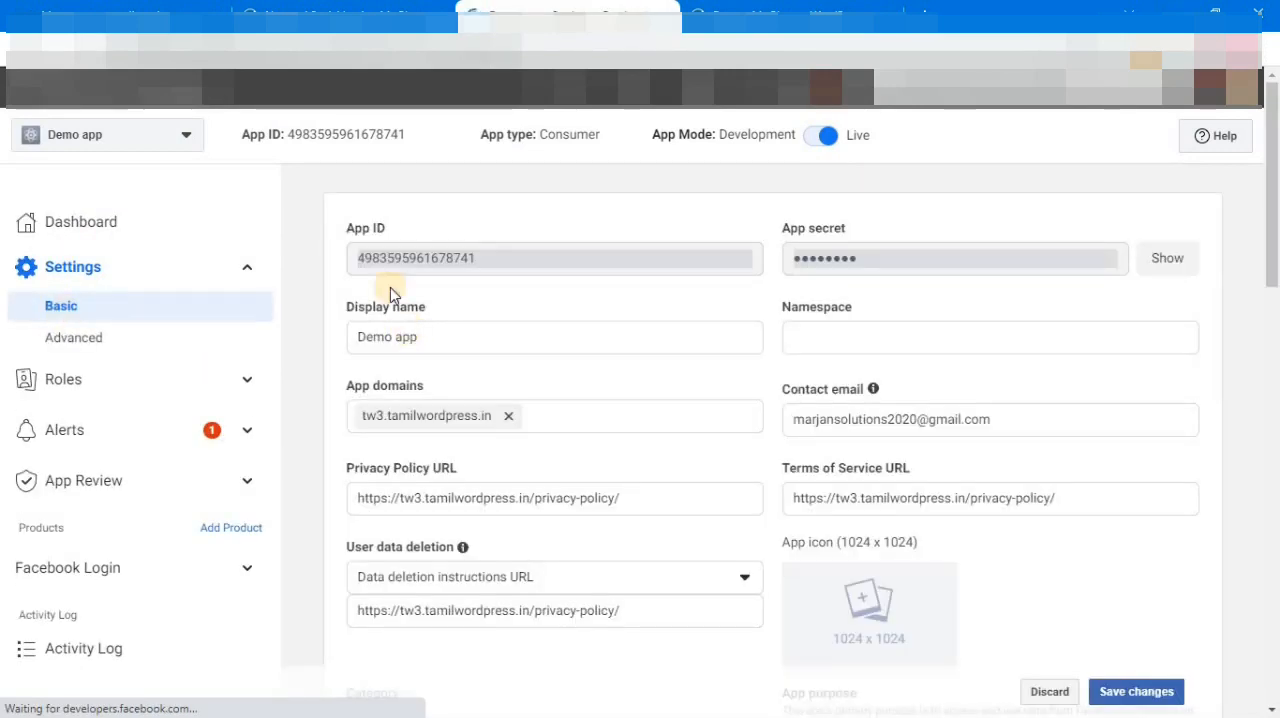
{"action": "left_click_drag", "start_coordinate": [508, 268], "coordinate": [355, 283]}
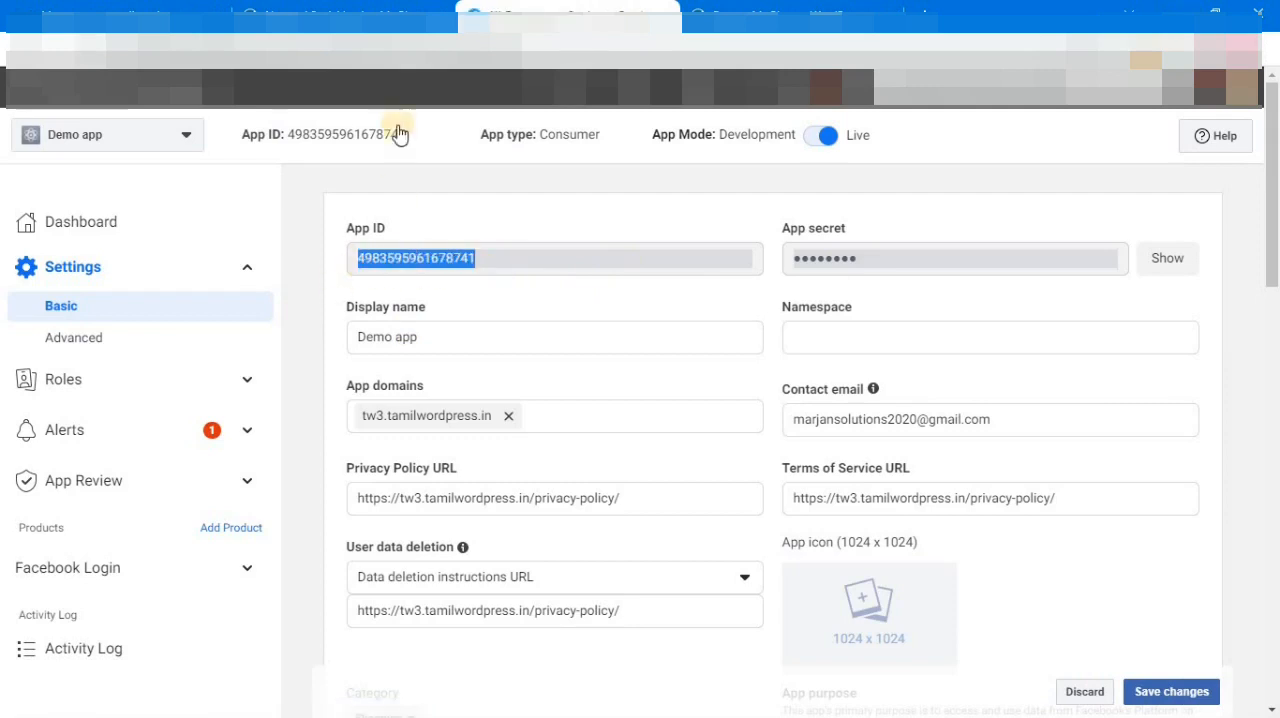
Step: Enter the copied App ID in the Facebook provider settings of Nextend Social Login on the WordPress site
{"action": "left_click", "coordinate": [330, 14]}
{"action": "scroll", "coordinate": [1277, 347], "scroll_direction": "up", "scroll_amount": 15}
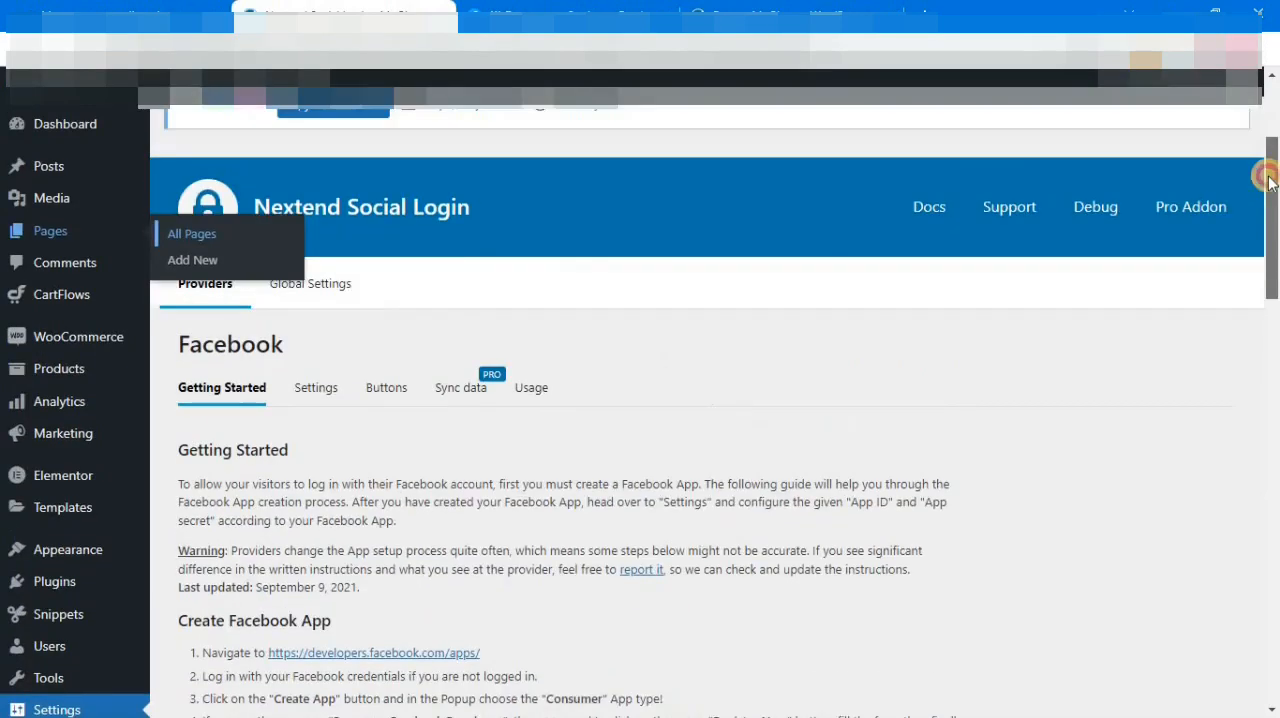
{"action": "left_click", "coordinate": [316, 406]}
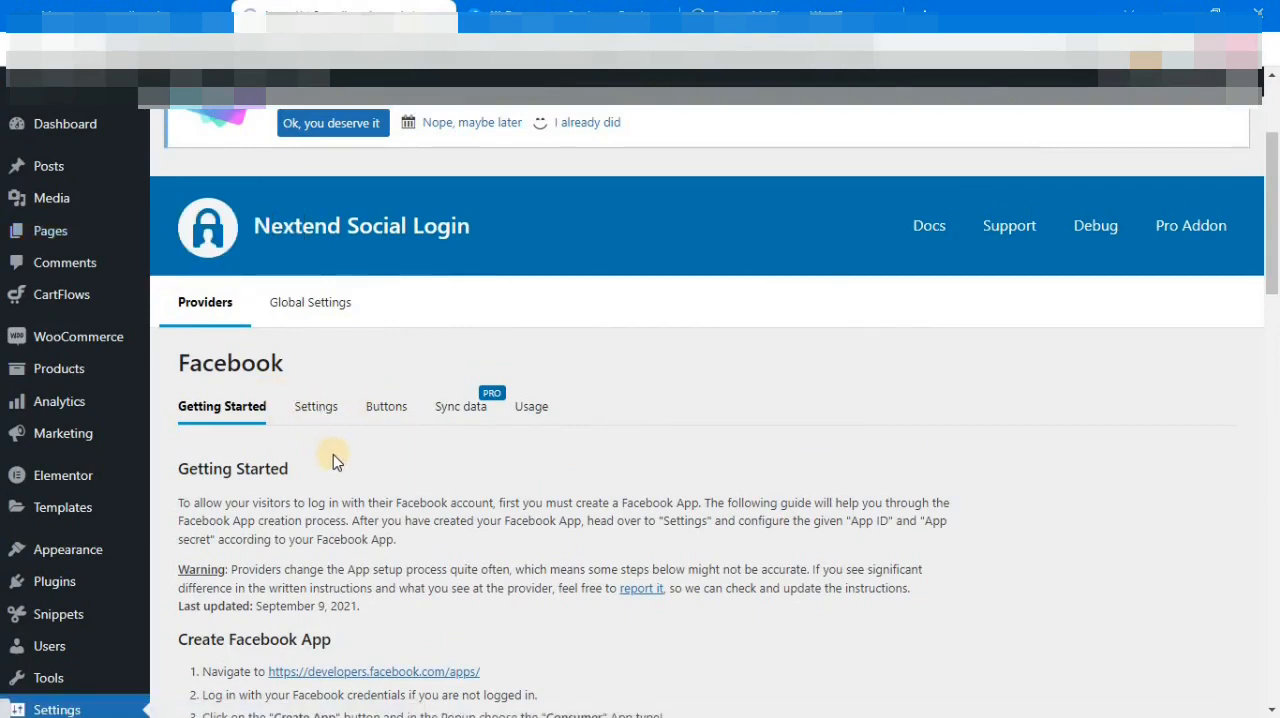
{"action": "scroll", "coordinate": [977, 381], "scroll_direction": "down", "scroll_amount": 2}
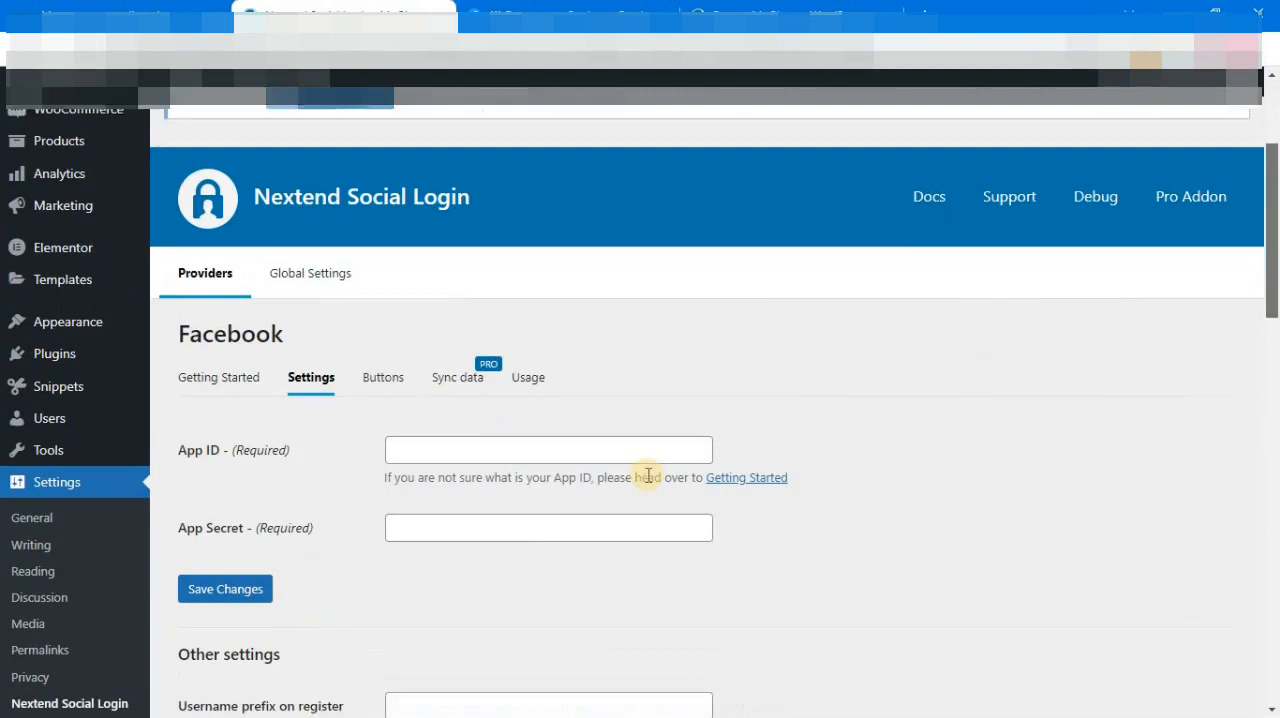
{"action": "left_click", "coordinate": [426, 447]}
{"action": "key", "text": "ctrl+v"}
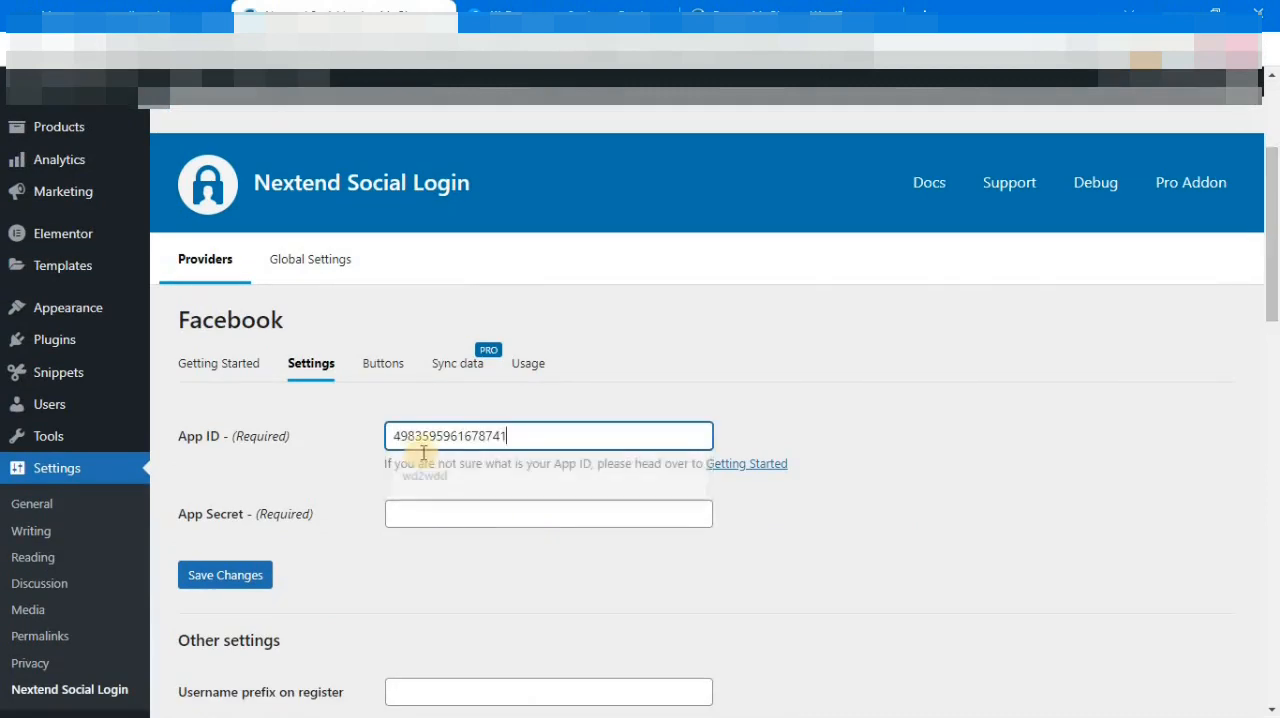
Step: Reveal the App secret in the Demo app's basic settings on Facebook for Developers and copy it
{"action": "left_click", "coordinate": [571, 10]}
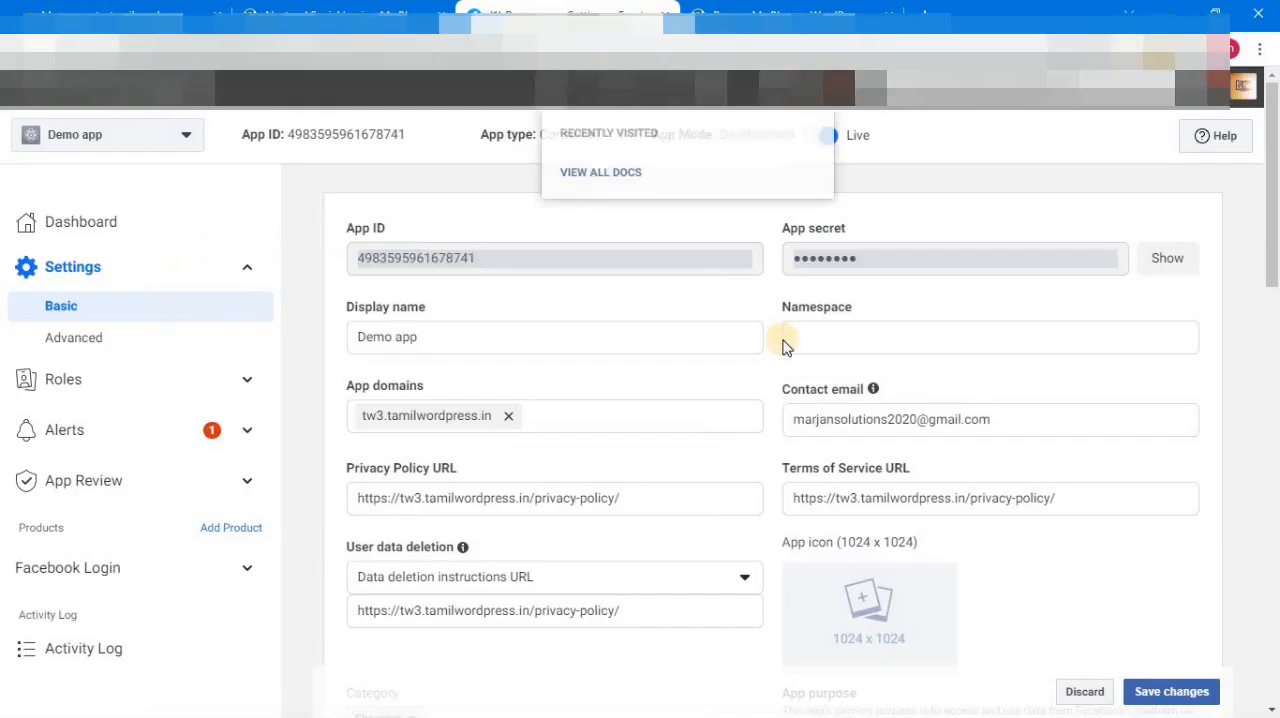
{"action": "left_click", "coordinate": [1170, 262]}
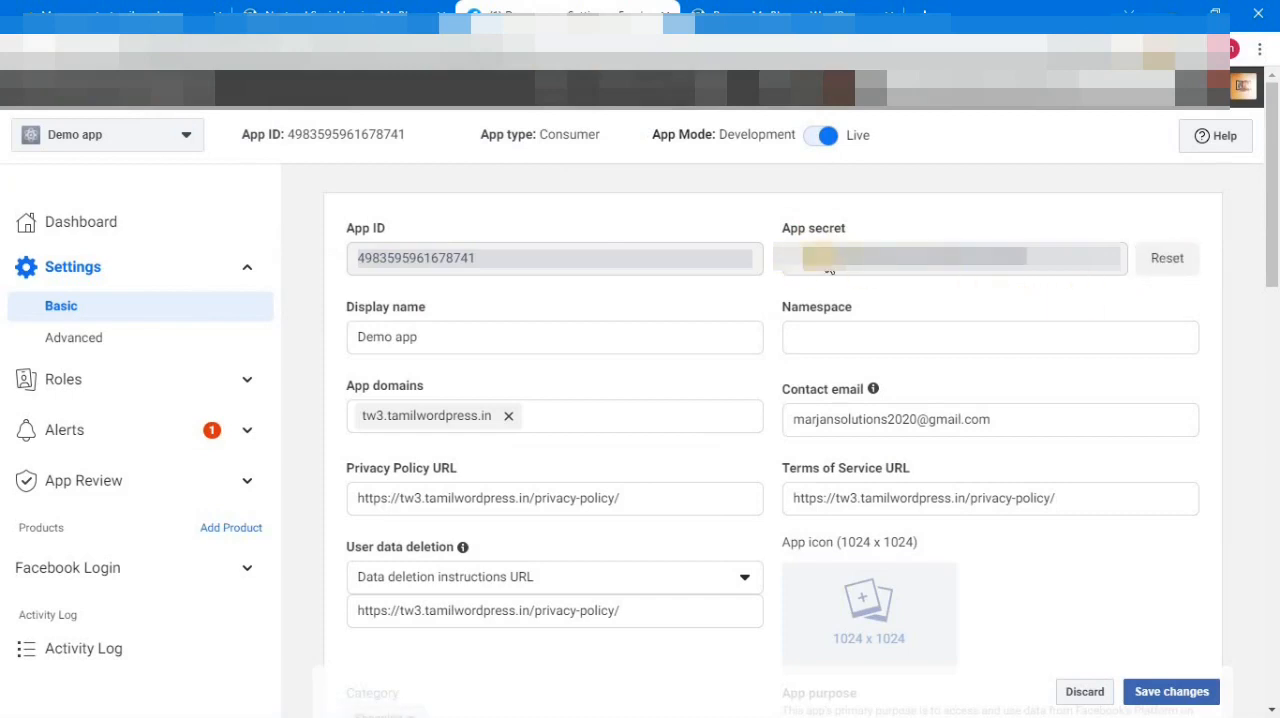
{"action": "left_click_drag", "start_coordinate": [866, 271], "coordinate": [777, 268]}
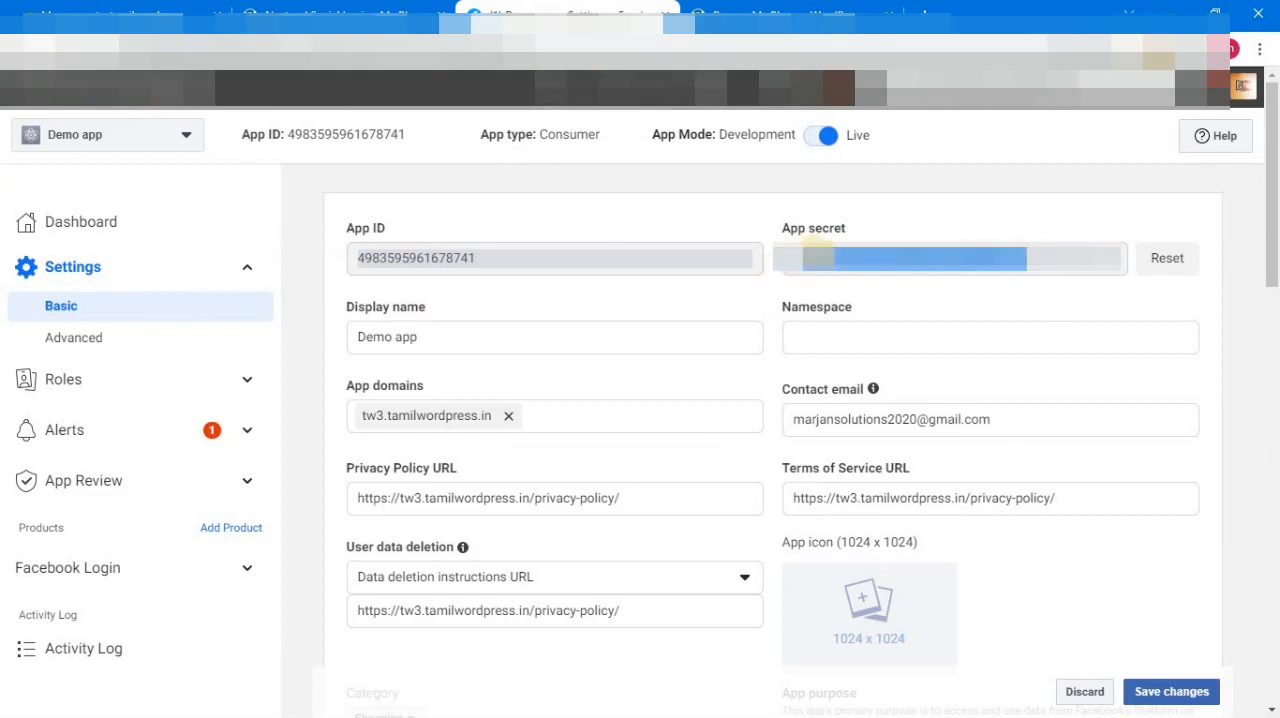
{"action": "right_click", "coordinate": [812, 250]}
{"action": "left_click", "coordinate": [857, 263]}
Step: Paste the App Secret into the Facebook provider settings of Nextend Social Login and save the changes
{"action": "left_click", "coordinate": [340, 14]}
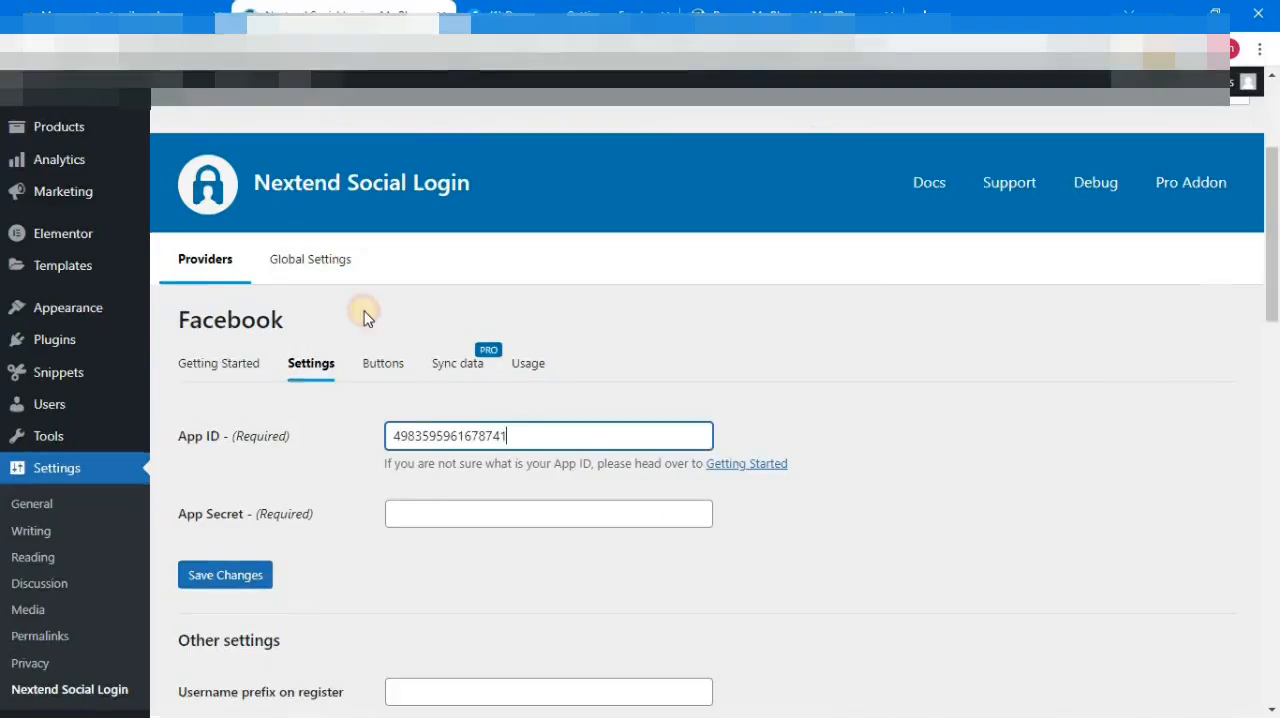
{"action": "left_click", "coordinate": [423, 516]}
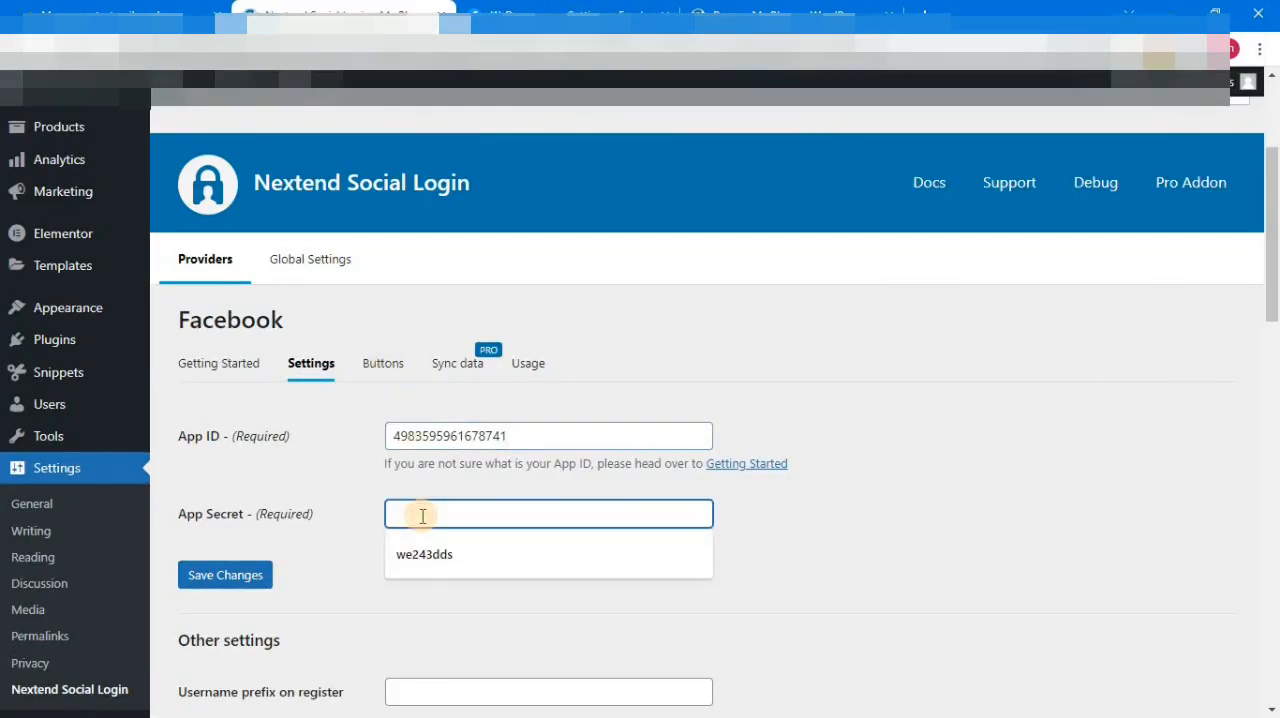
{"action": "key", "text": "ctrl+v"}
{"action": "left_click", "coordinate": [252, 591]}
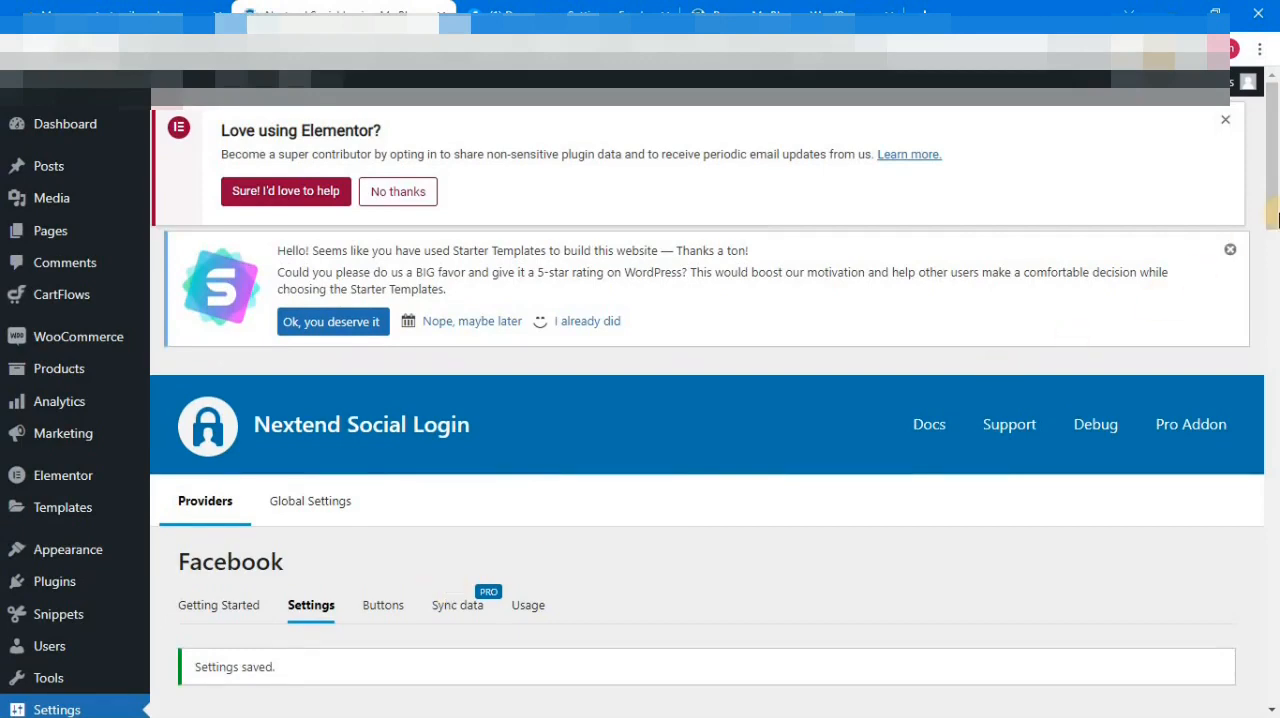
Step: Verify the Facebook provider configuration by authorizing the test login, and enable the provider
{"action": "scroll", "coordinate": [1275, 240], "scroll_direction": "down", "scroll_amount": 5}
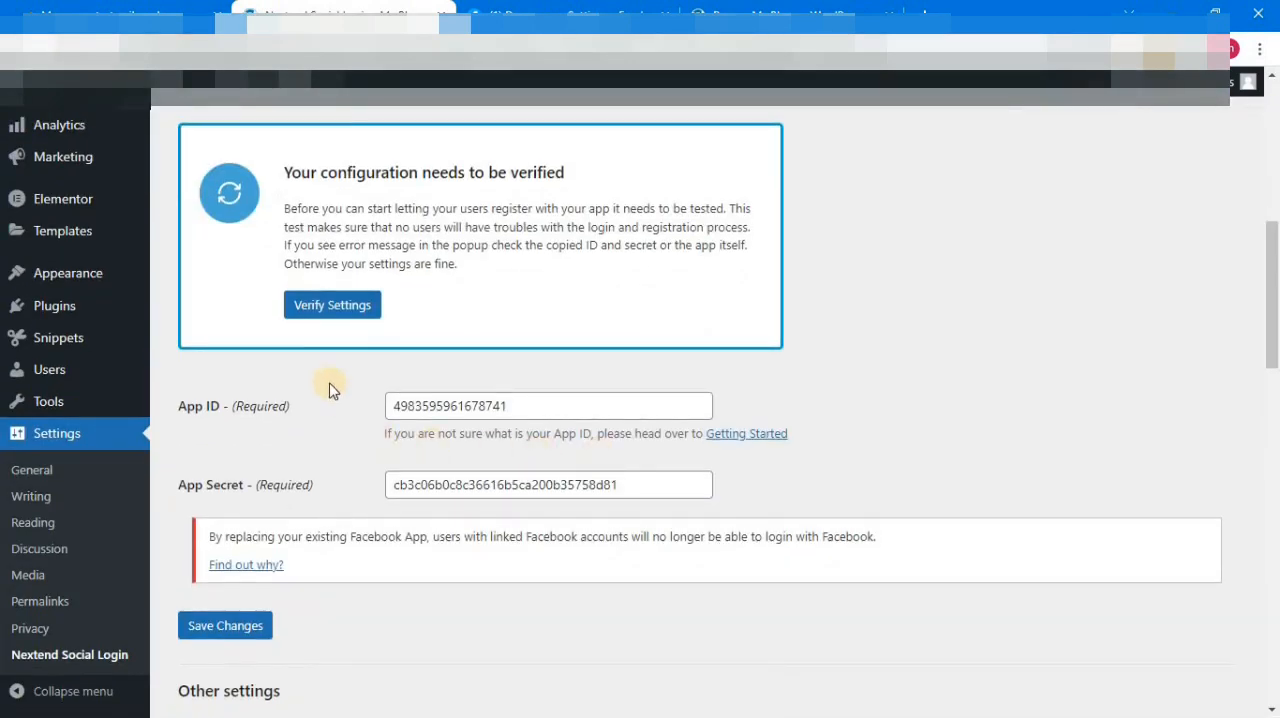
{"action": "left_click", "coordinate": [346, 316]}
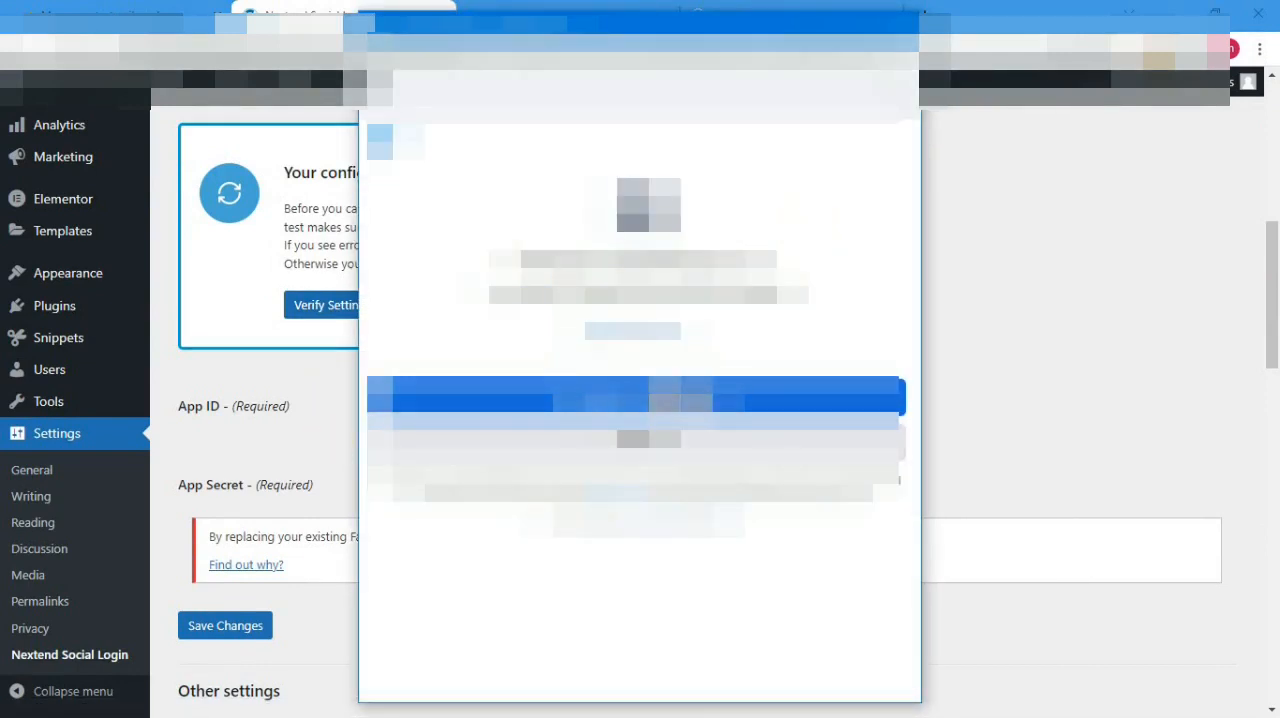
{"action": "left_click", "coordinate": [681, 398]}
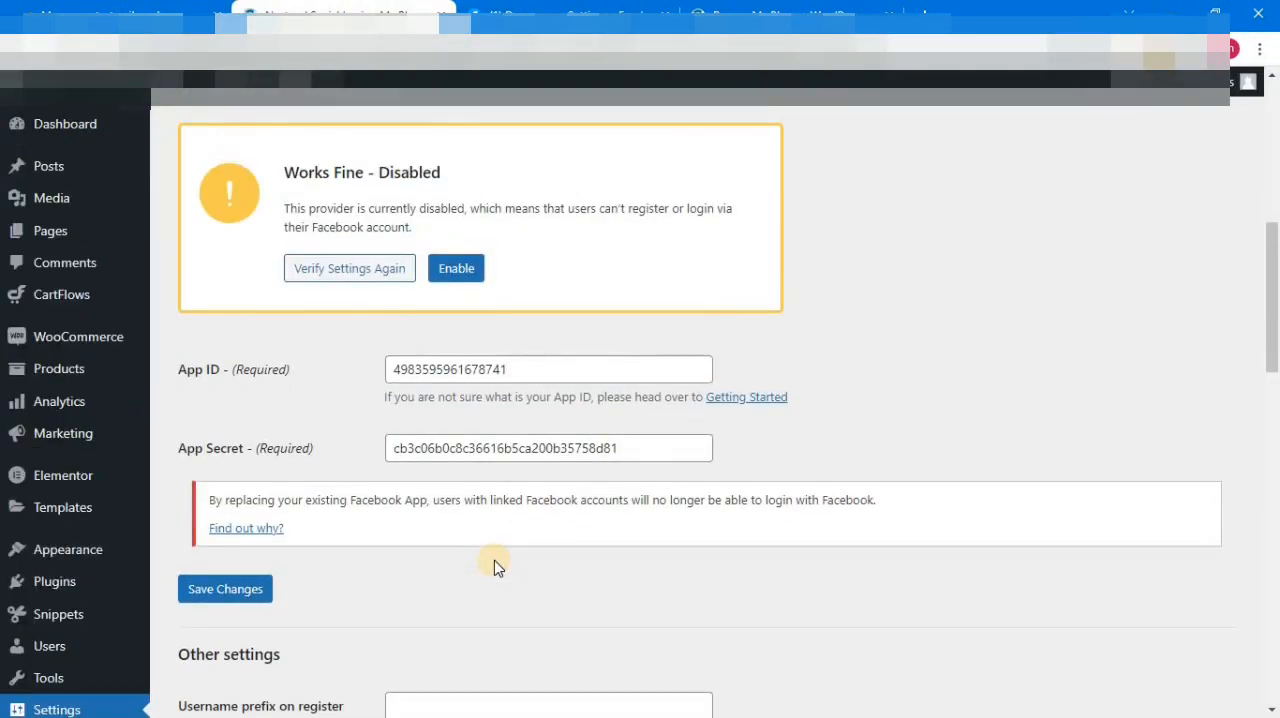
{"action": "left_click", "coordinate": [470, 269]}
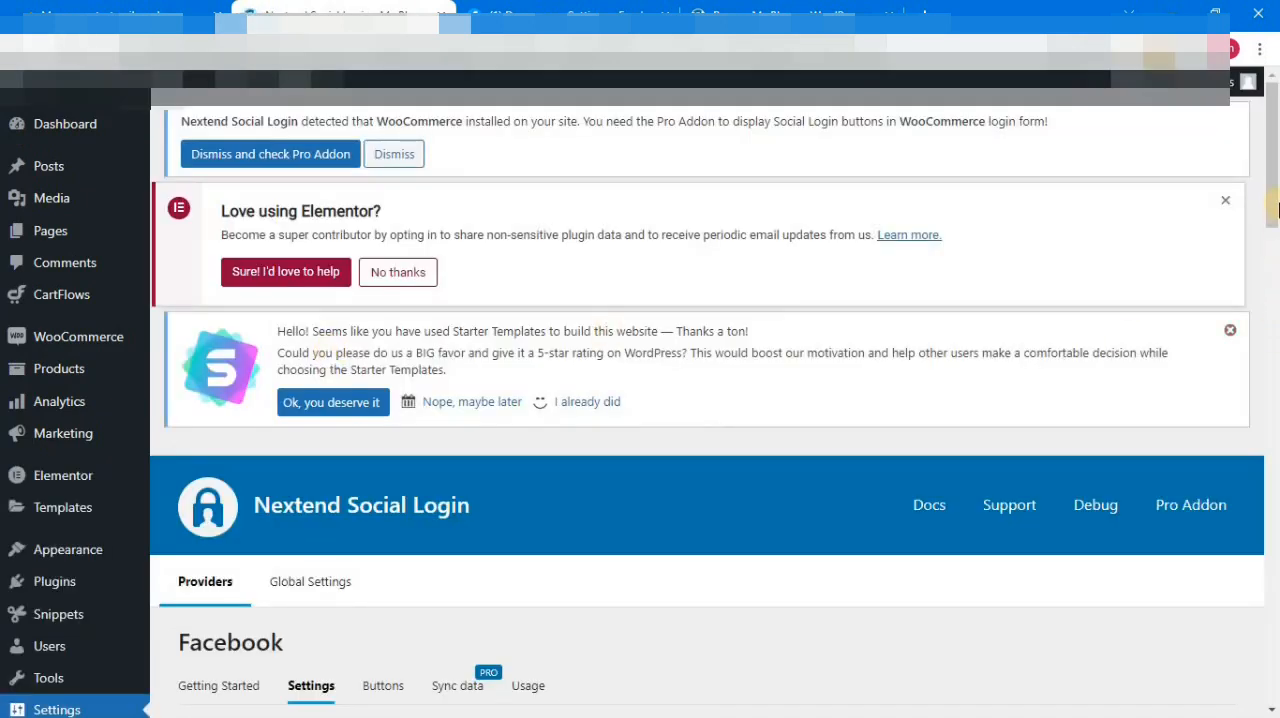
{"action": "left_click_drag", "start_coordinate": [1275, 198], "coordinate": [1275, 316]}
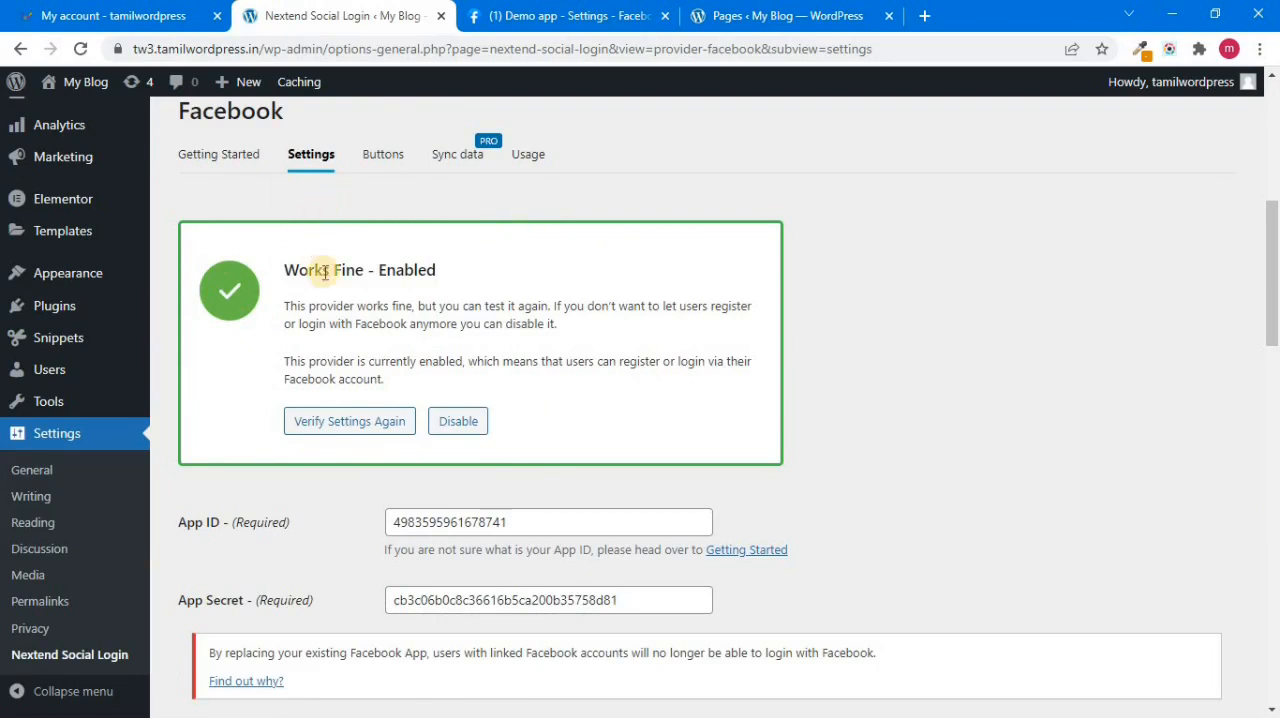
Step: Review the Facebook login button's skin and label options
{"action": "left_click", "coordinate": [378, 158]}
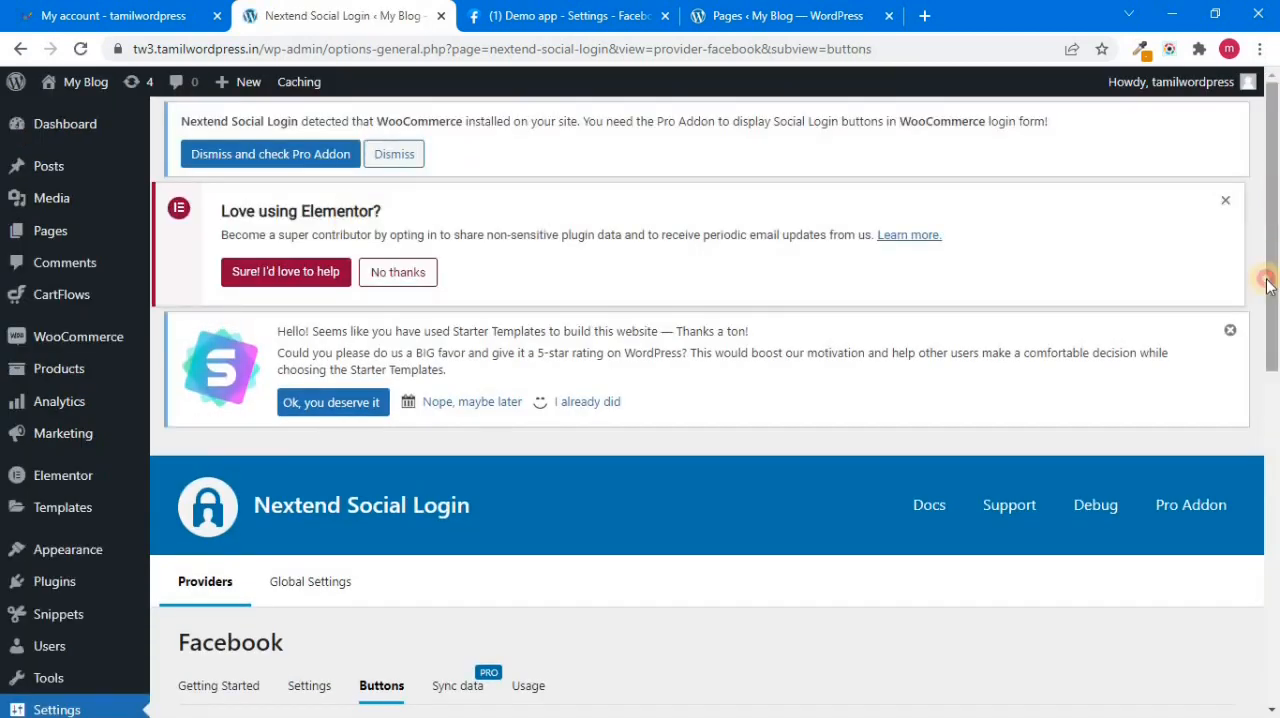
{"action": "left_click_drag", "start_coordinate": [1267, 277], "coordinate": [1262, 411]}
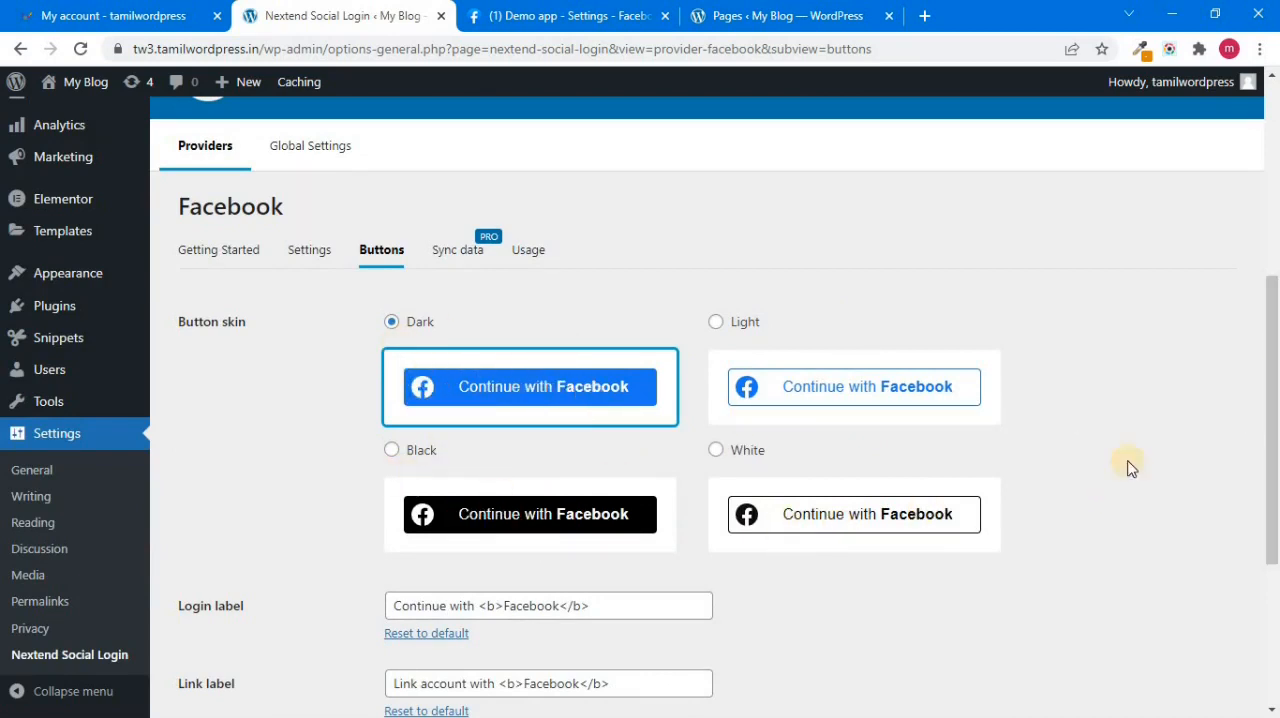
{"action": "left_click_drag", "start_coordinate": [1276, 388], "coordinate": [1269, 423]}
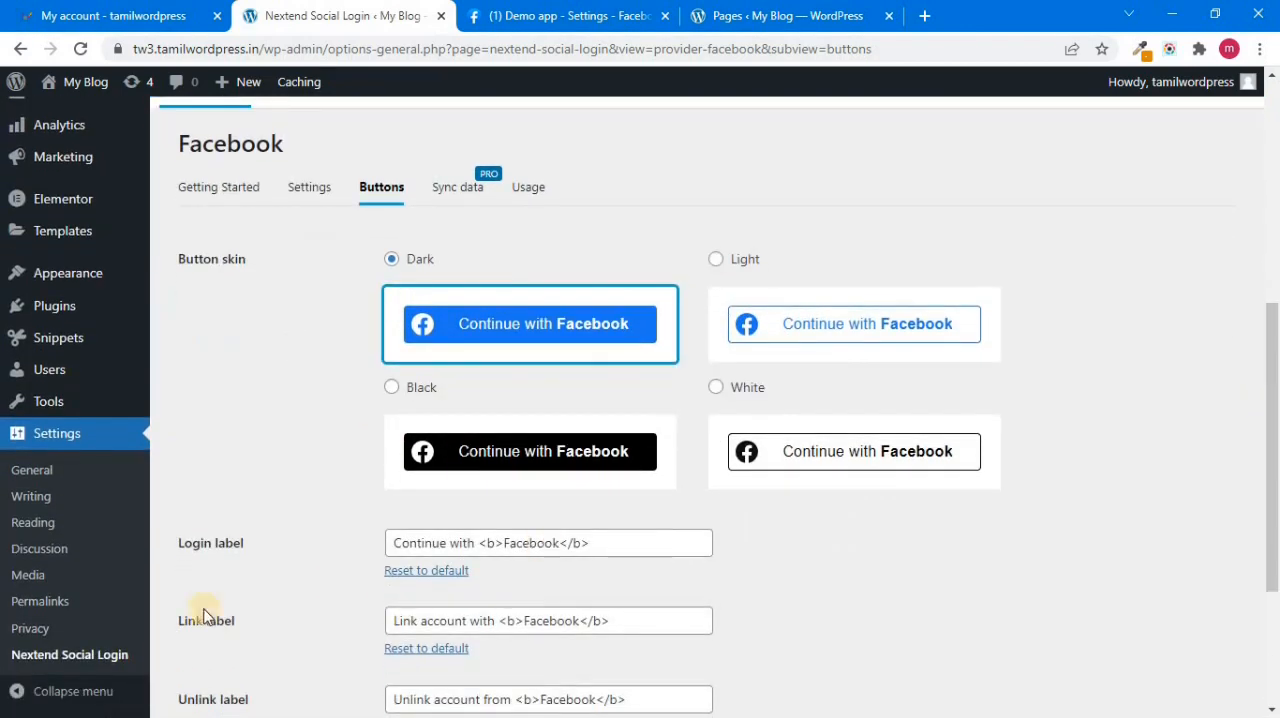
Step: Return to the Nextend Social Login provider overview and close the Facebook for Developers and WordPress Pages browser tabs
{"action": "left_click", "coordinate": [57, 658]}
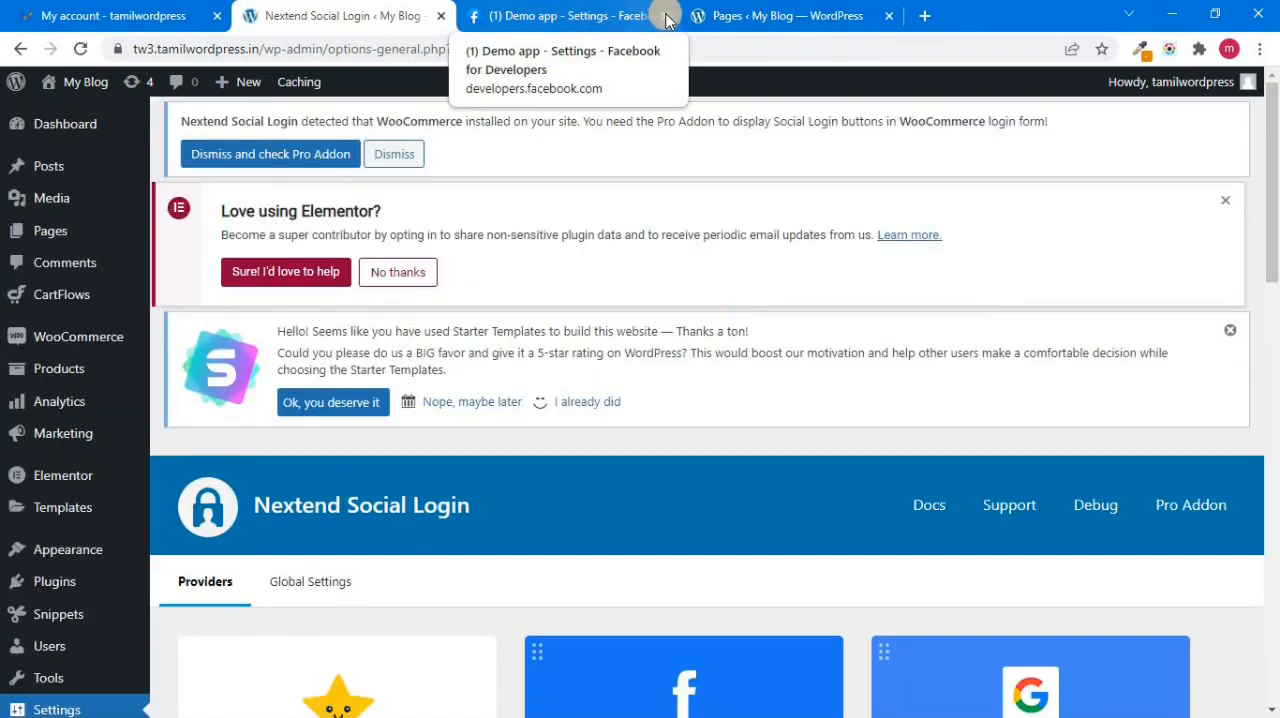
{"action": "left_click", "coordinate": [666, 16]}
{"action": "left_click", "coordinate": [666, 16]}
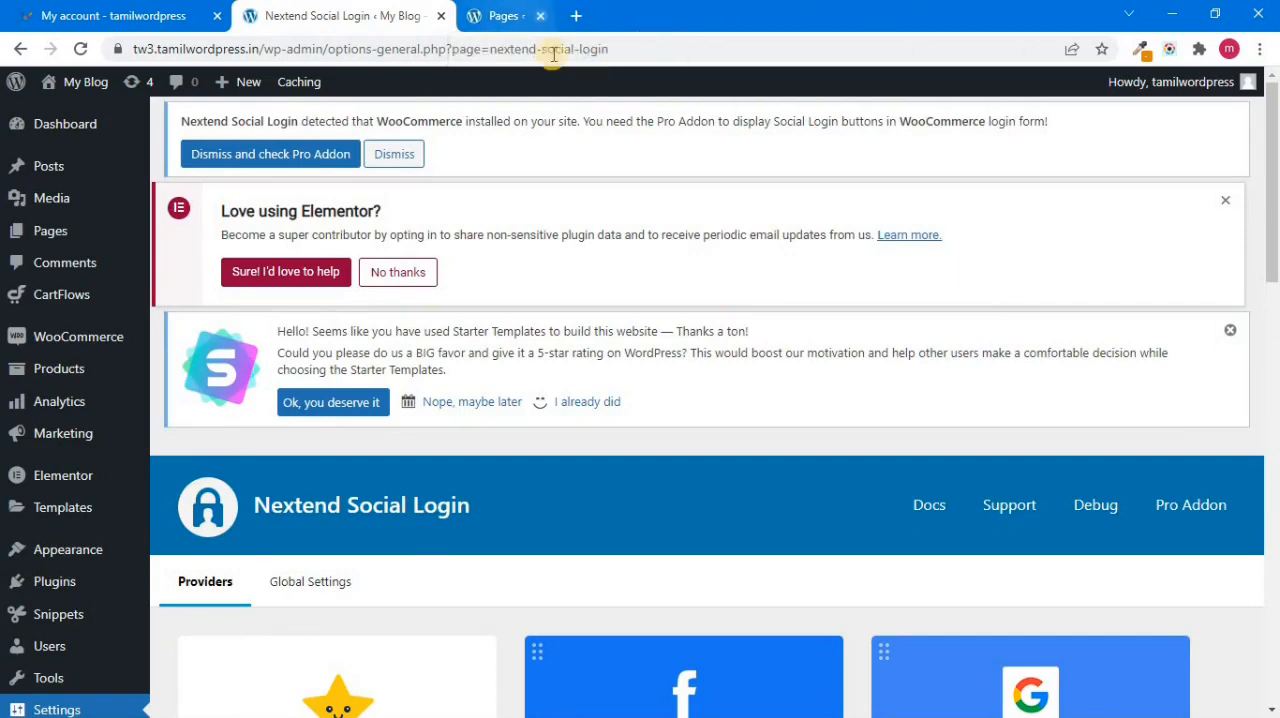
Step: Open the Google provider's Getting Started guide and load its Google developers console link in a new browser tab
{"action": "left_click_drag", "start_coordinate": [1274, 218], "coordinate": [1275, 318]}
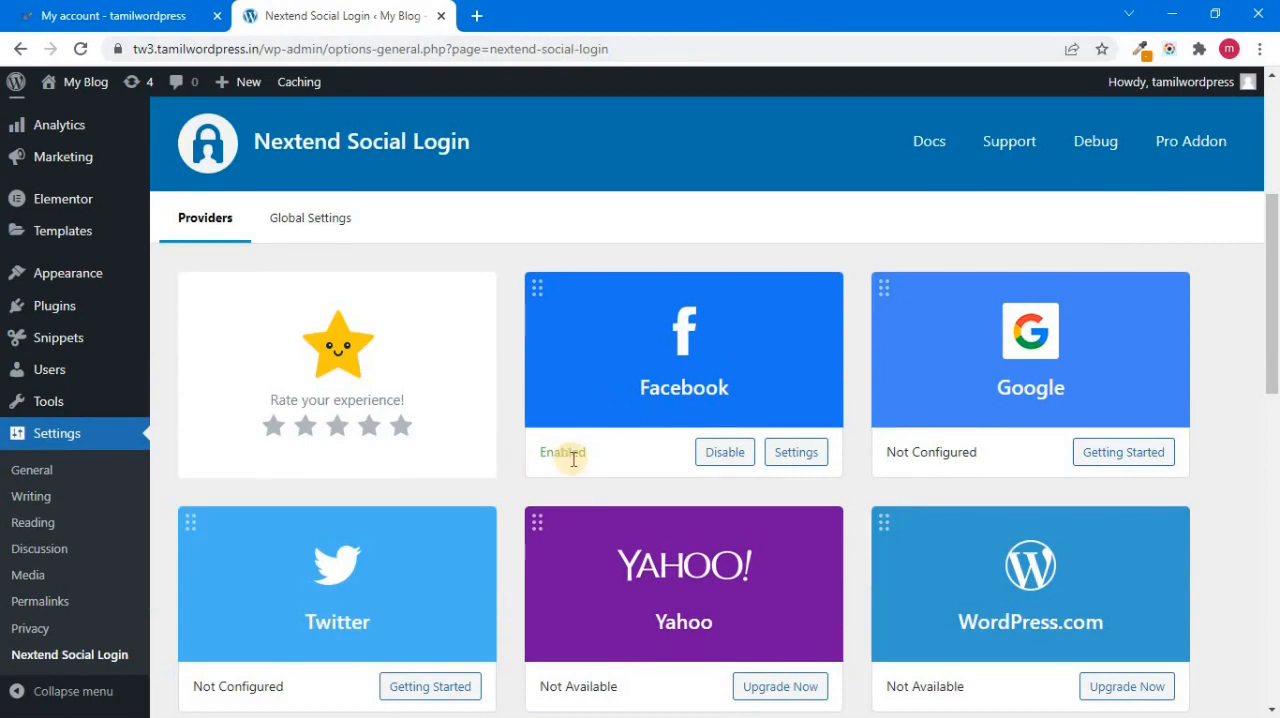
{"action": "left_click", "coordinate": [1136, 457]}
{"action": "left_click", "coordinate": [1137, 457]}
{"action": "left_click_drag", "start_coordinate": [1273, 240], "coordinate": [1277, 429]}
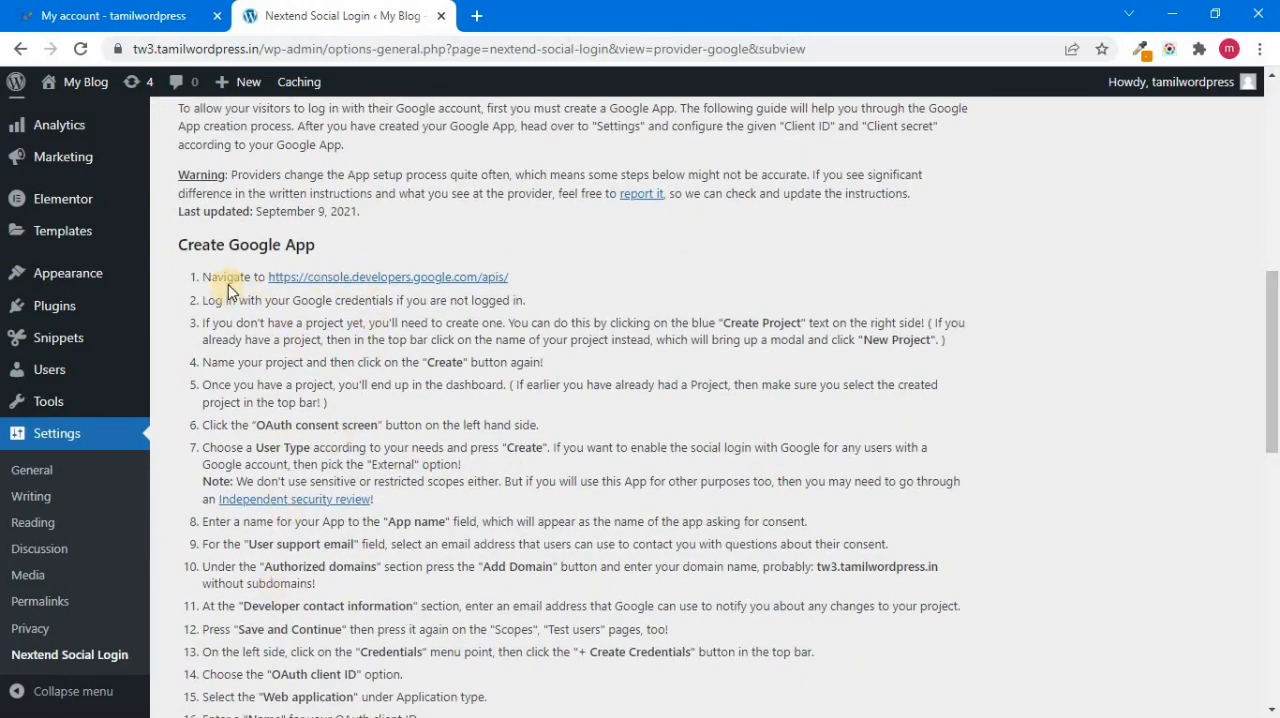
{"action": "right_click", "coordinate": [395, 281]}
{"action": "left_click", "coordinate": [420, 288]}
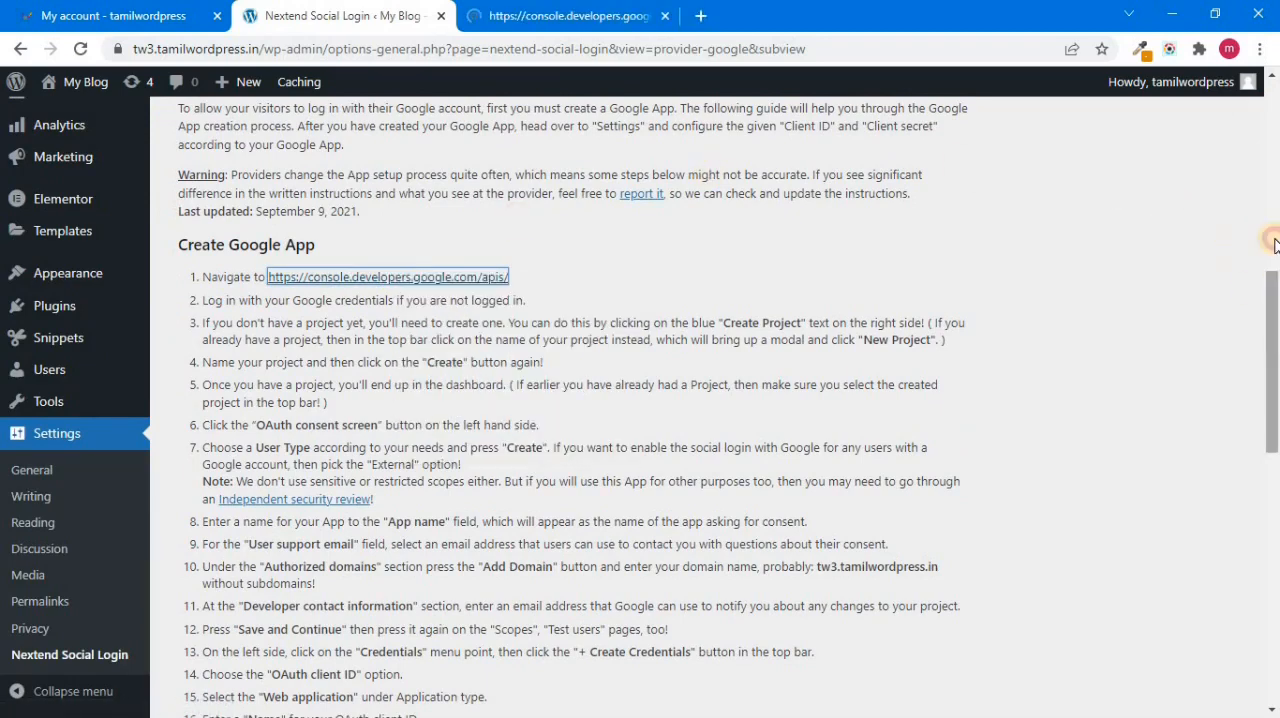
{"action": "left_click_drag", "start_coordinate": [1272, 300], "coordinate": [1271, 163]}
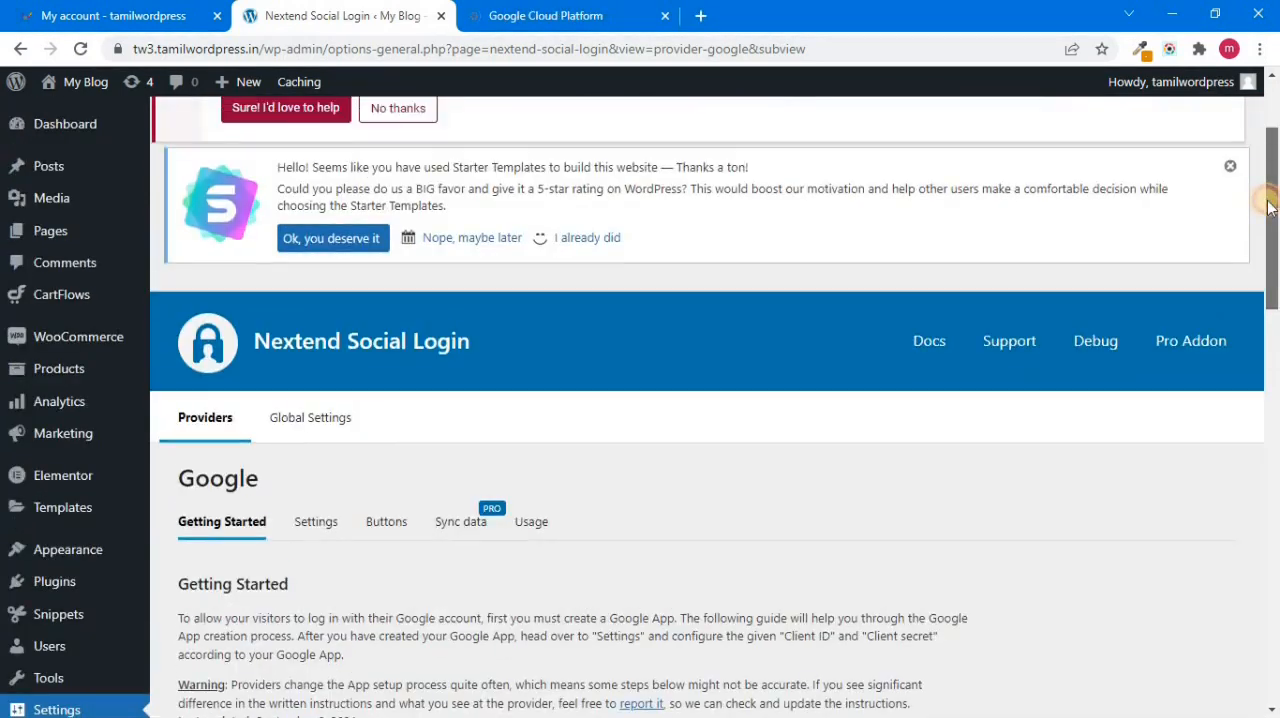
Step: Switch to the Google Cloud Platform console and select the project "My Project"
{"action": "left_click", "coordinate": [525, 16]}
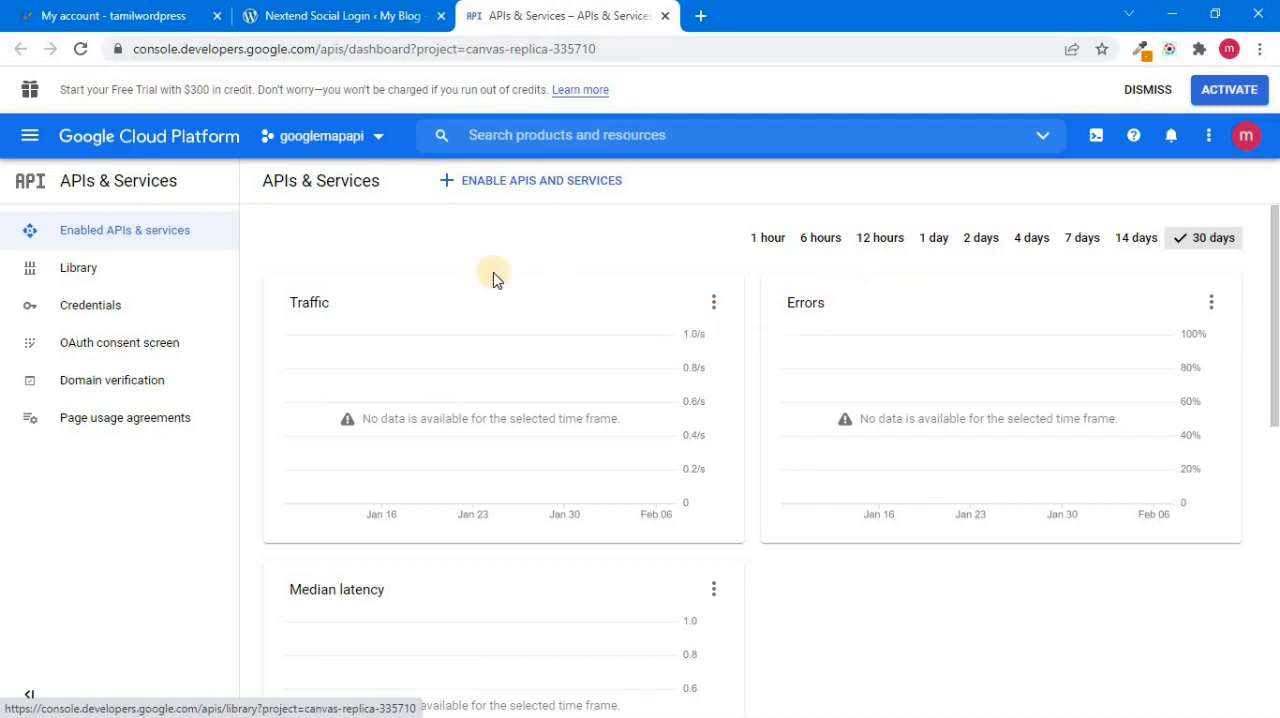
{"action": "left_click", "coordinate": [378, 140]}
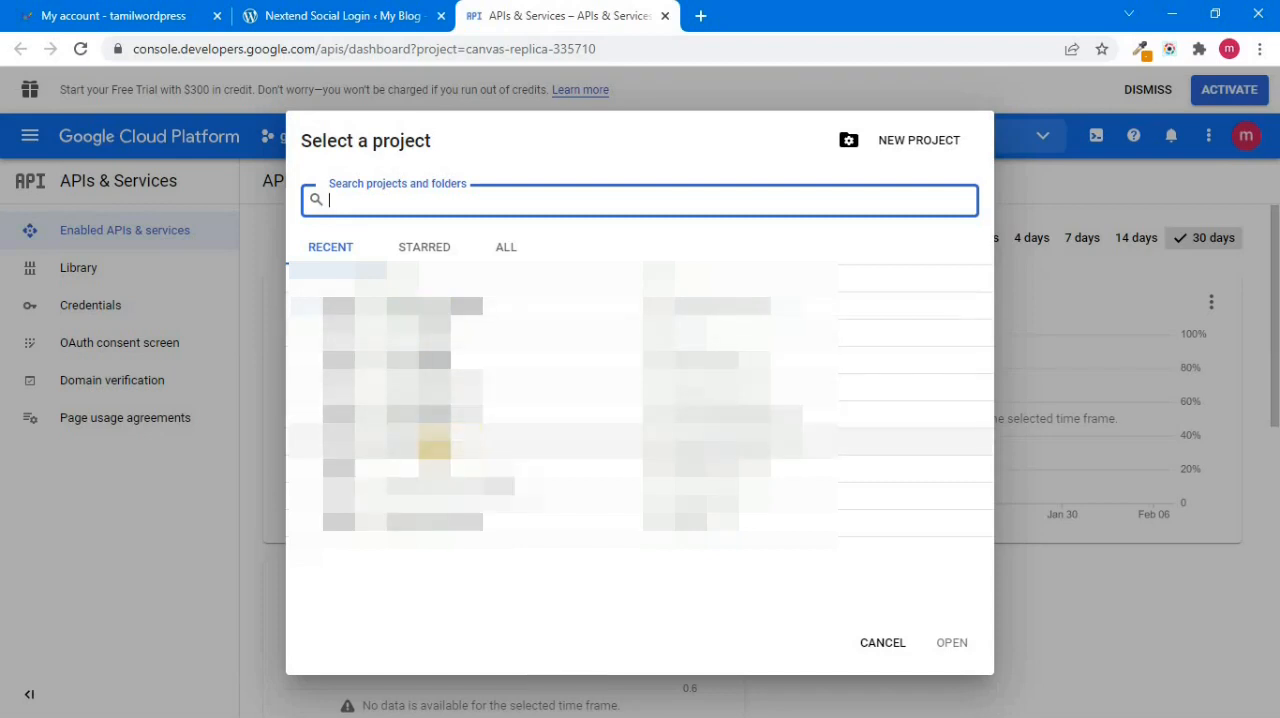
{"action": "left_click", "coordinate": [465, 495]}
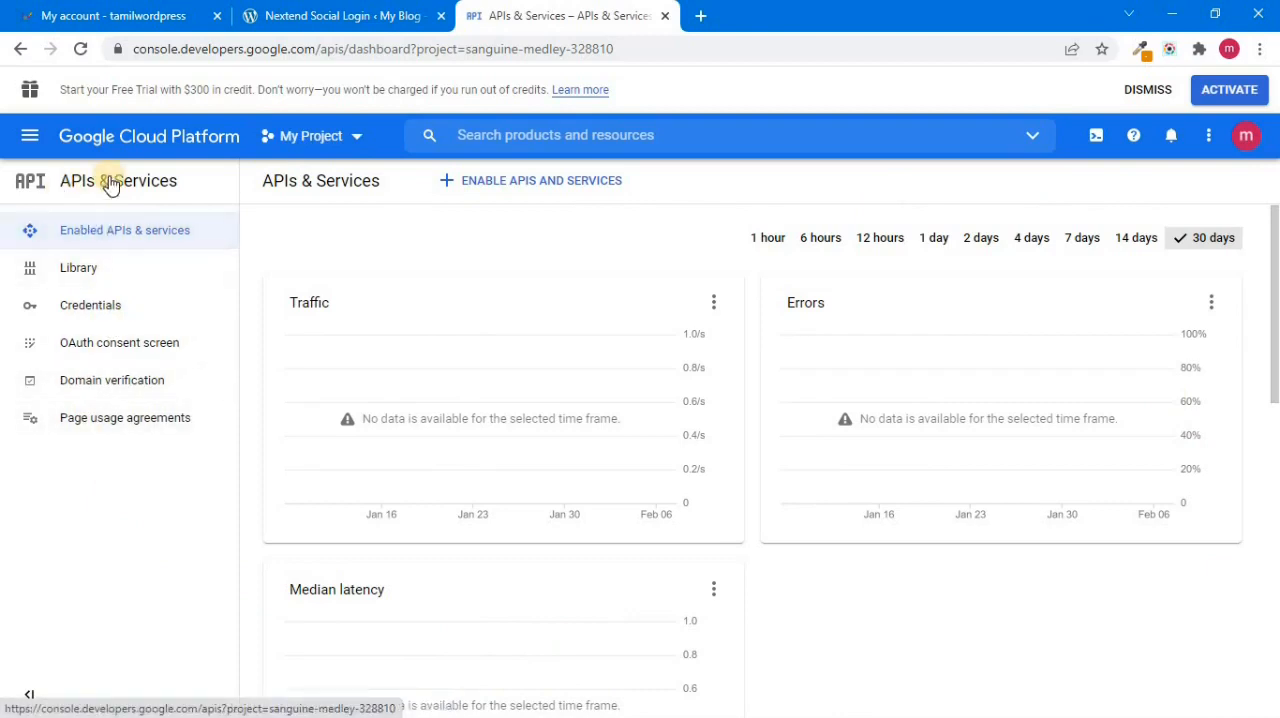
Step: Open the project's OAuth consent screen setup and create an app registration with the External user type
{"action": "left_click", "coordinate": [30, 135]}
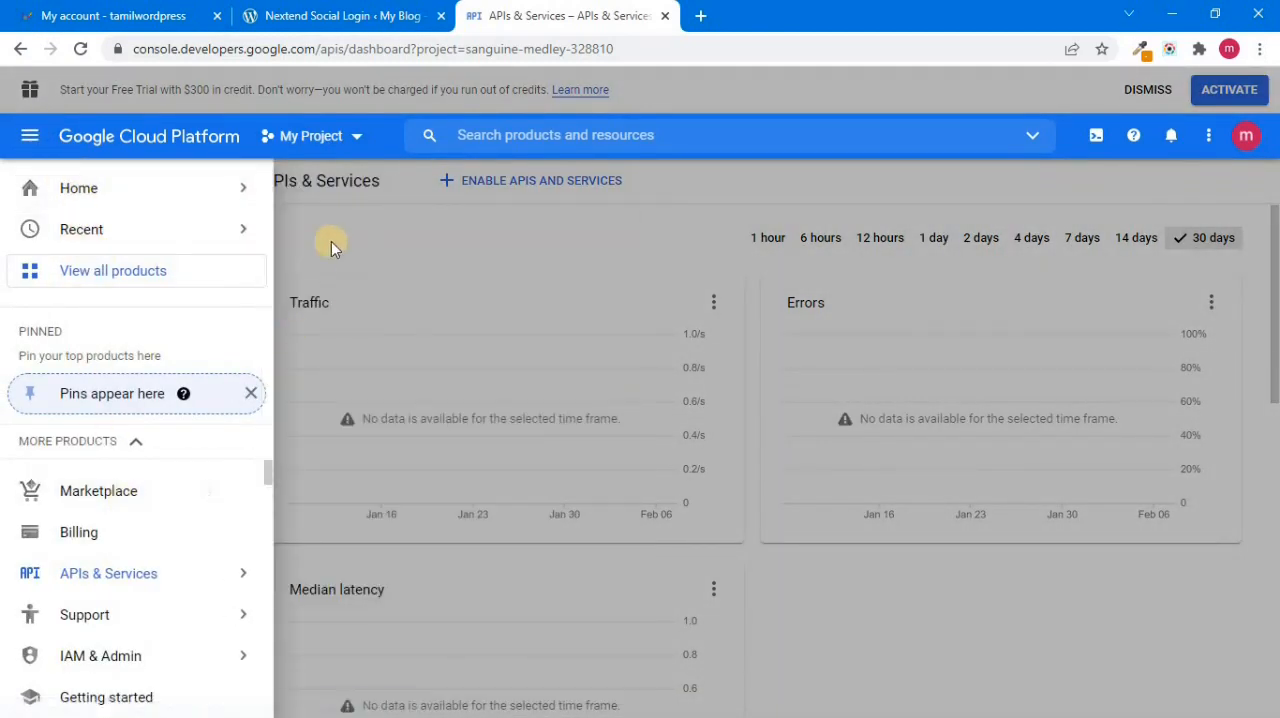
{"action": "mouse_move", "coordinate": [125, 572]}
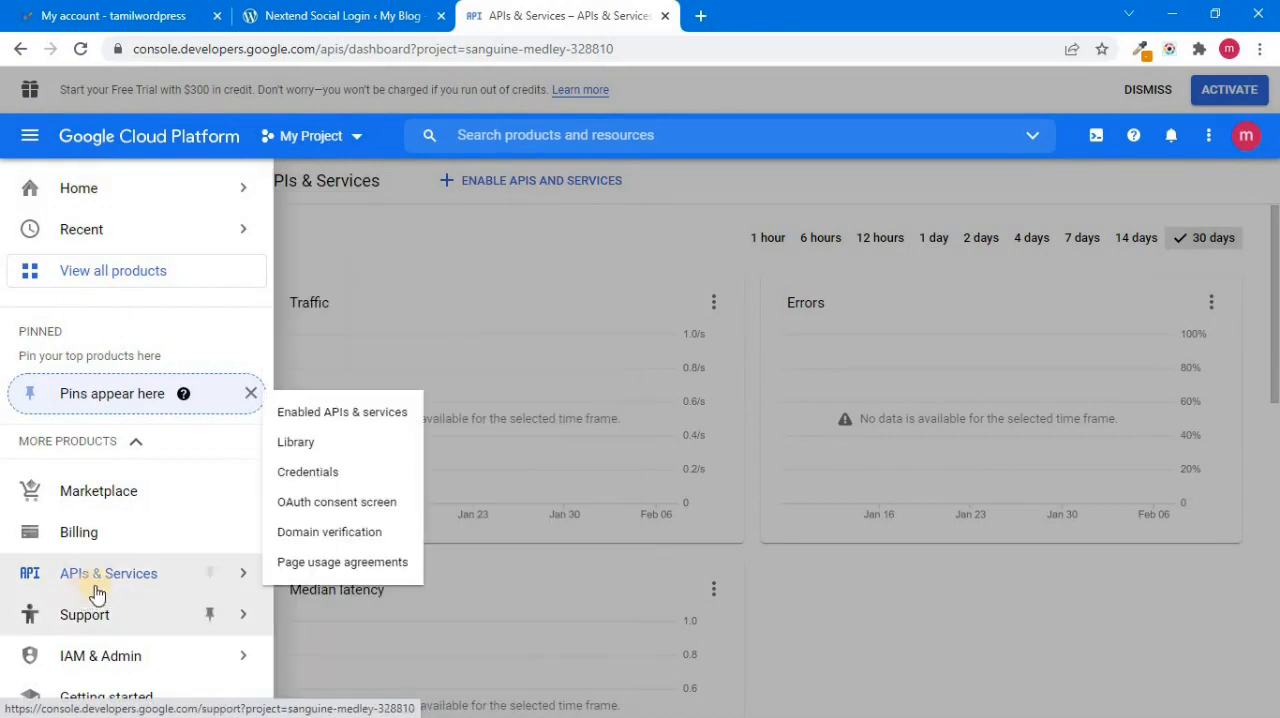
{"action": "left_click", "coordinate": [287, 312]}
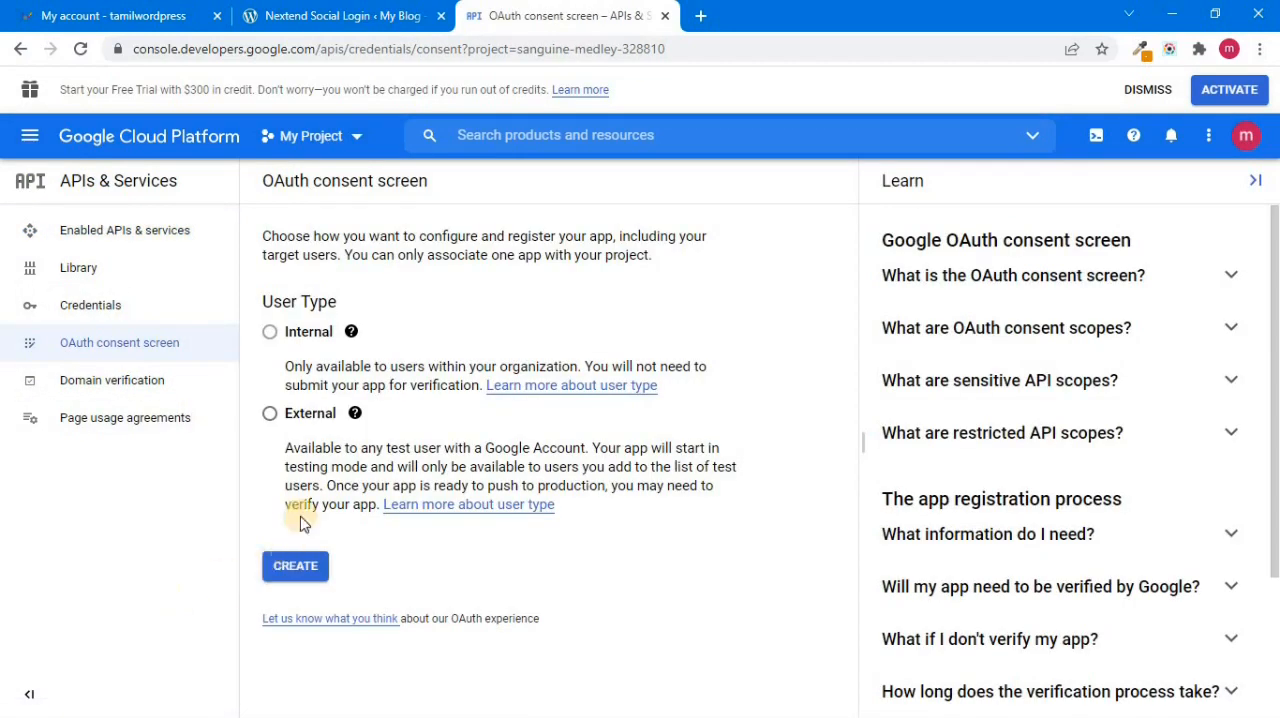
{"action": "left_click", "coordinate": [271, 422]}
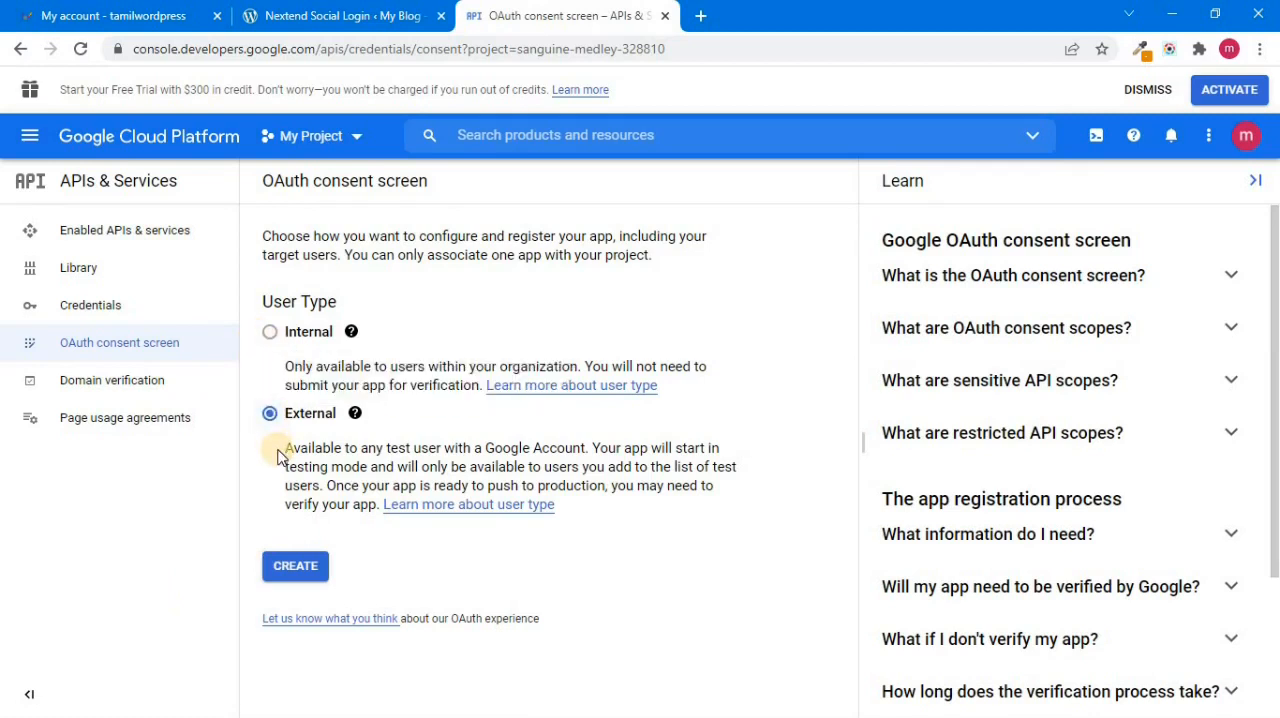
{"action": "left_click", "coordinate": [299, 578]}
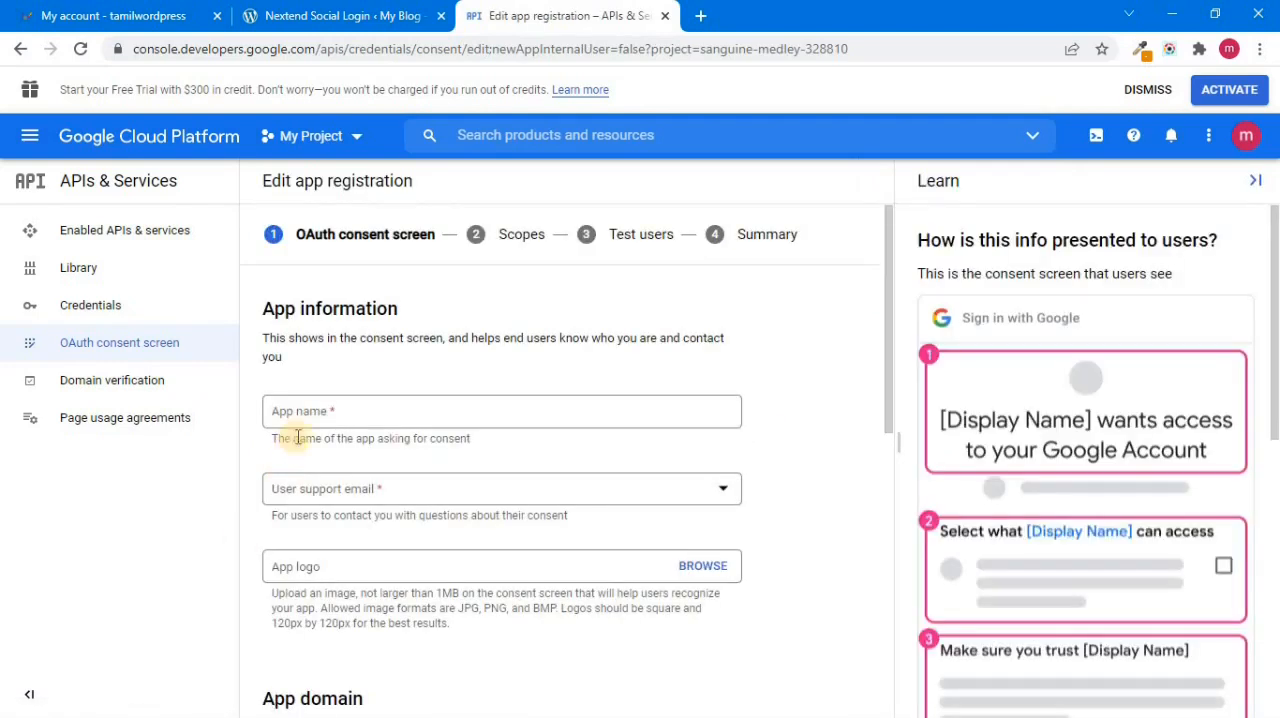
Step: Enter "demp app" as the app name and select the account's e-mail address as the user support email
{"action": "left_click", "coordinate": [311, 411]}
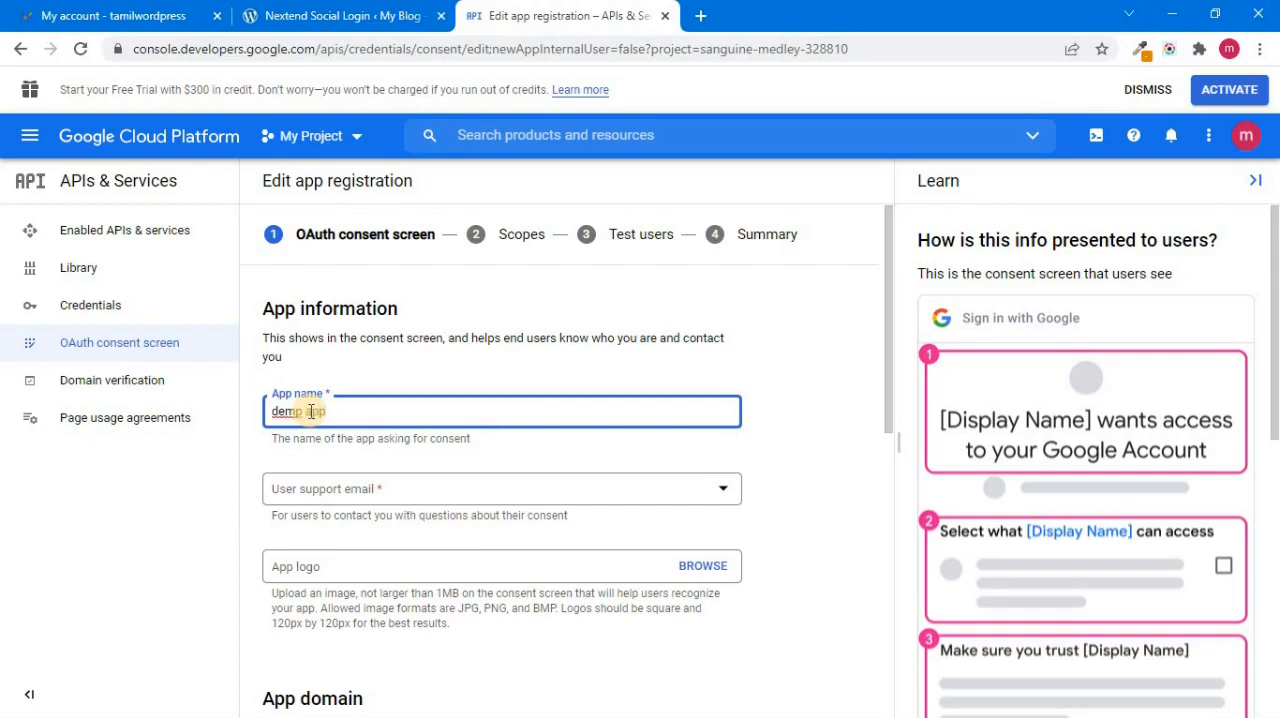
{"action": "left_click", "coordinate": [333, 495]}
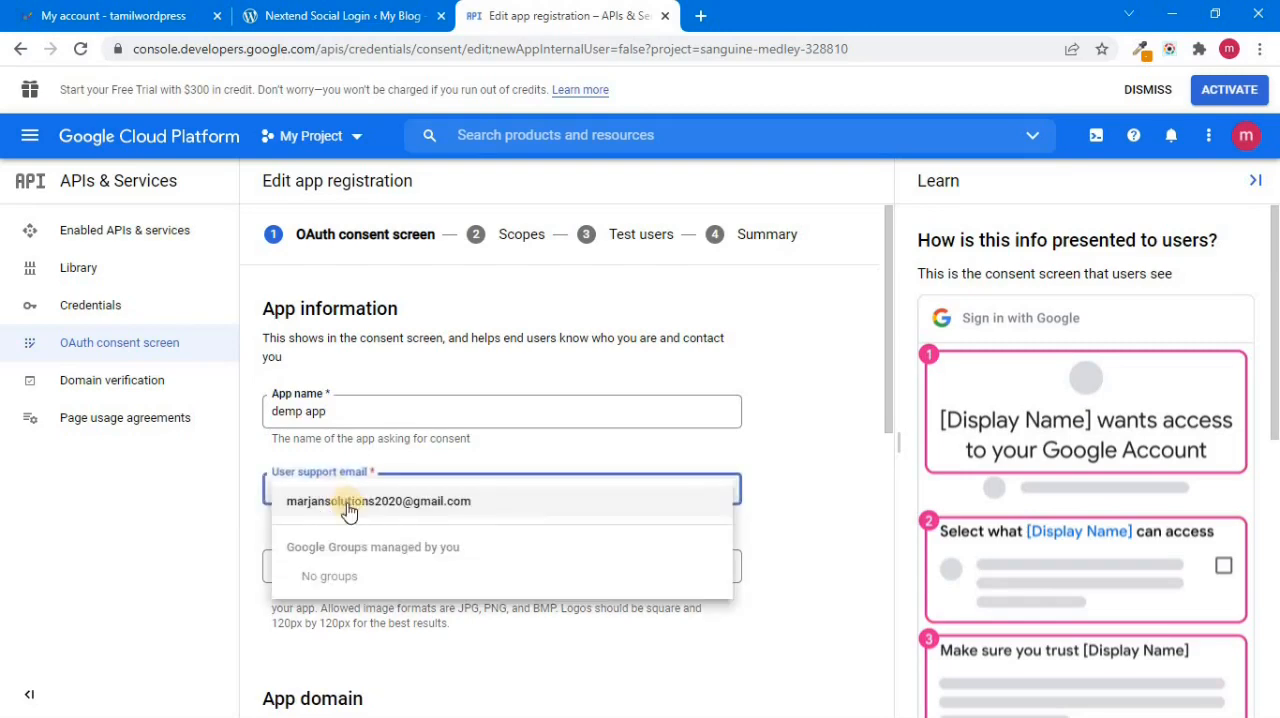
{"action": "left_click", "coordinate": [345, 500]}
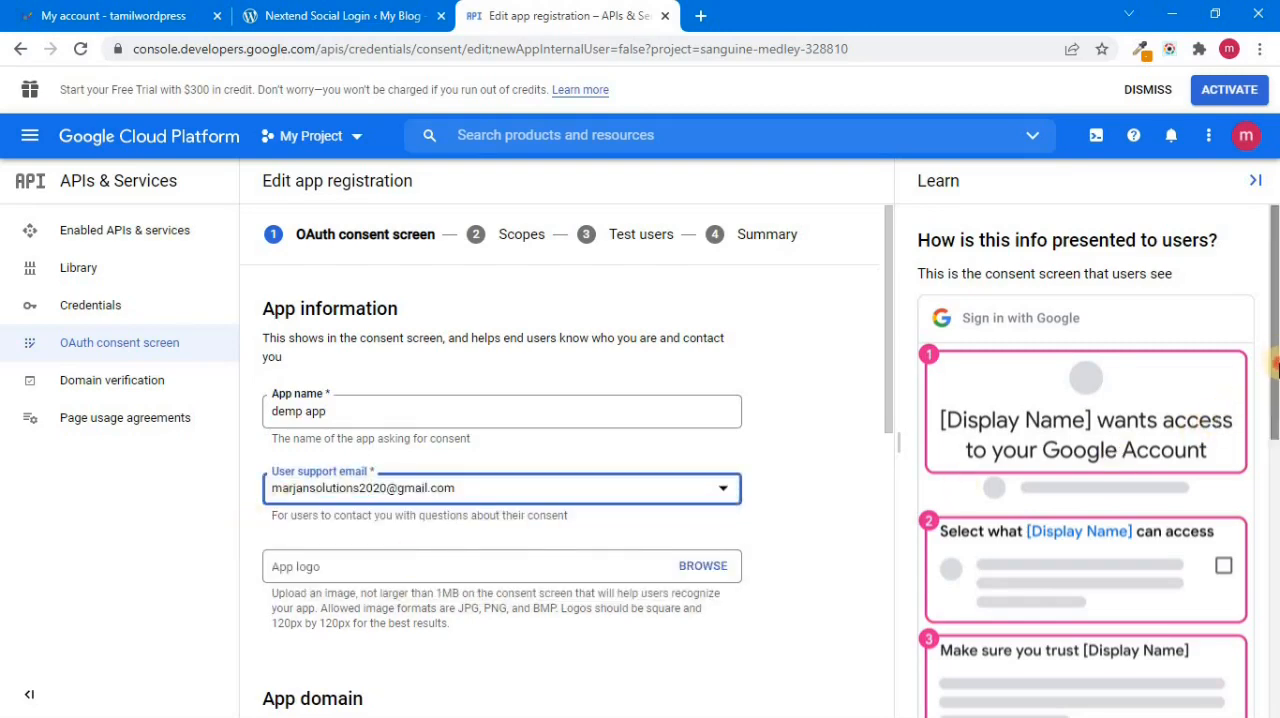
{"action": "scroll", "coordinate": [1245, 403], "scroll_direction": "down", "scroll_amount": 3}
{"action": "left_click_drag", "start_coordinate": [890, 385], "coordinate": [886, 466]}
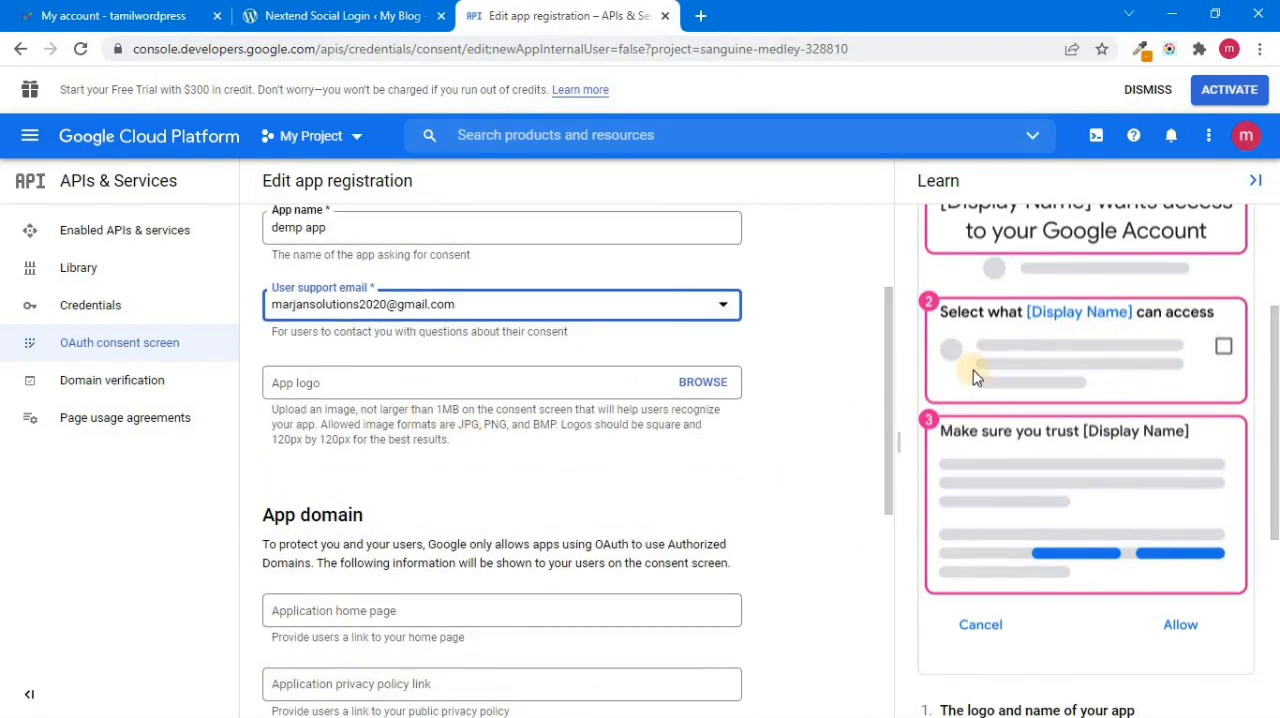
{"action": "left_click_drag", "start_coordinate": [888, 312], "coordinate": [886, 391]}
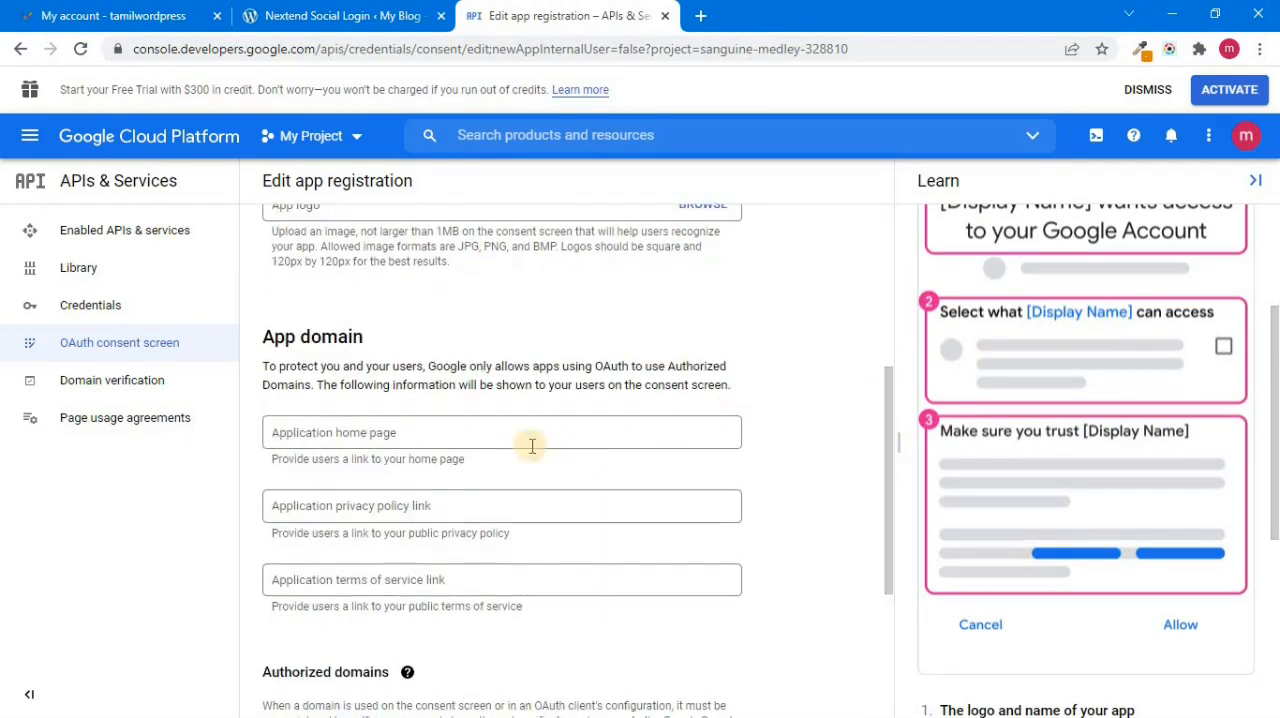
{"action": "left_click", "coordinate": [331, 440]}
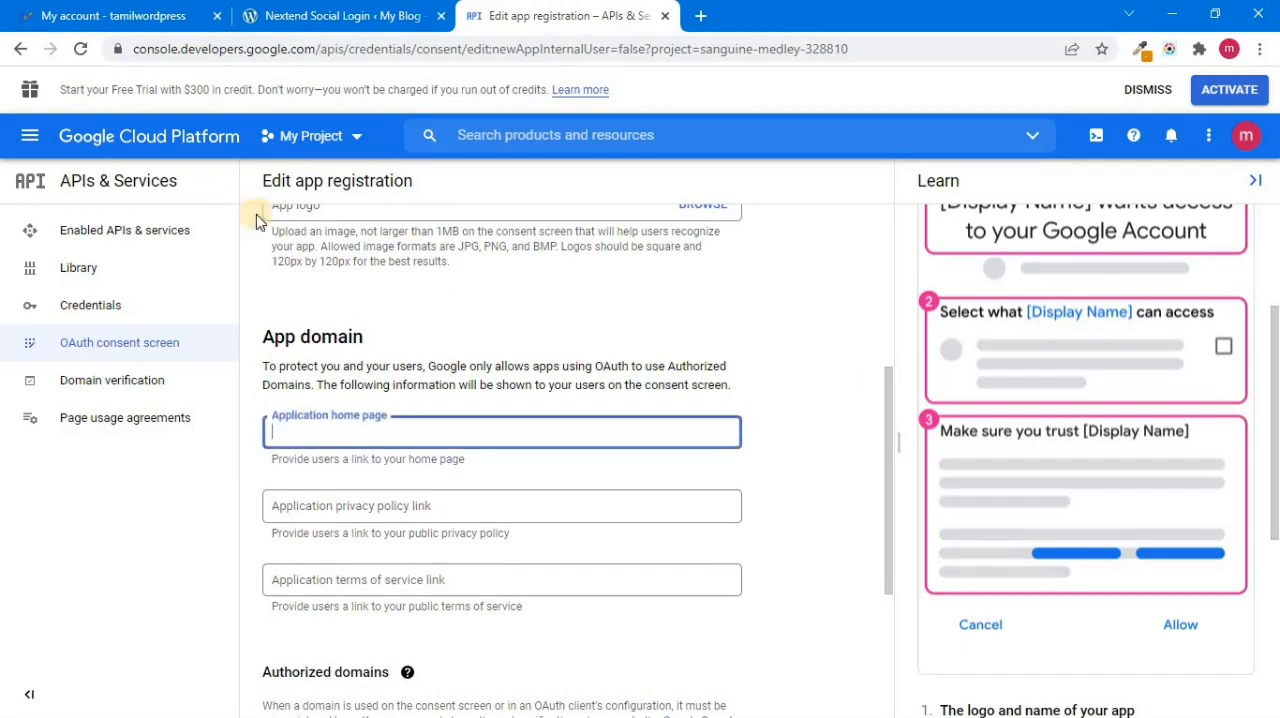
{"action": "left_click", "coordinate": [320, 16]}
{"action": "left_click_drag", "start_coordinate": [258, 48], "coordinate": [113, 50]}
{"action": "key", "text": "ctrl+c"}
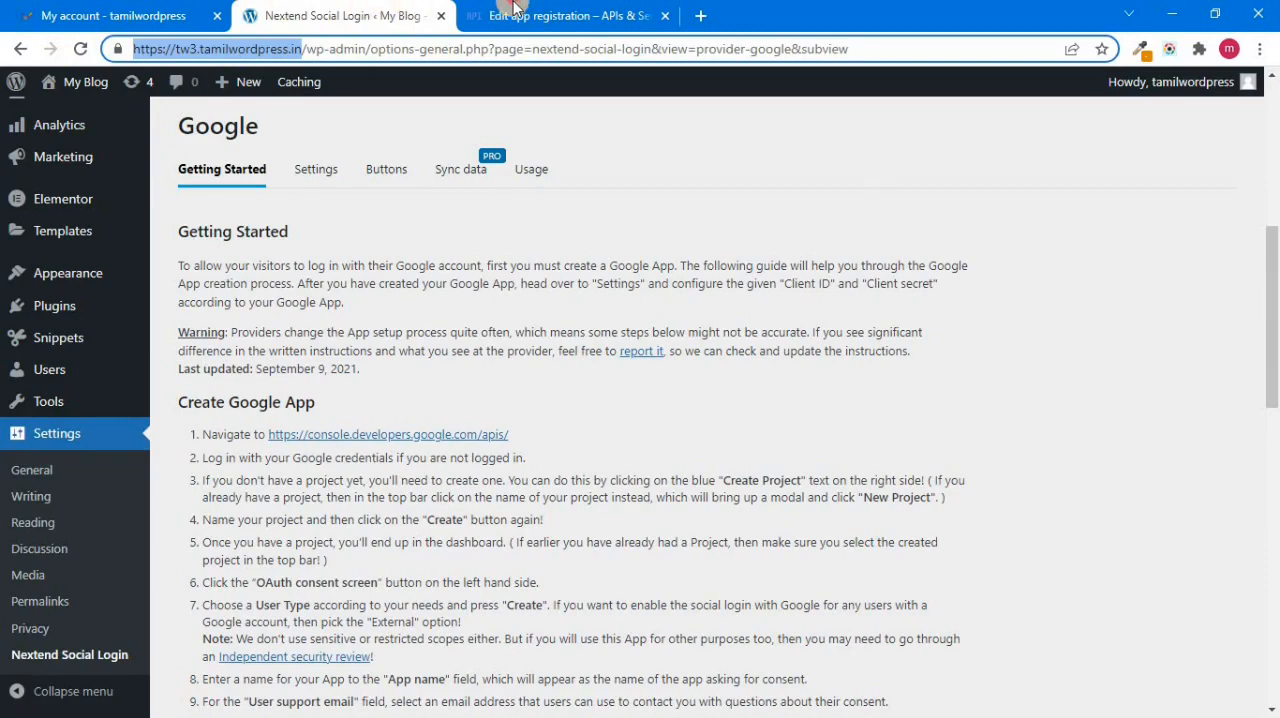
{"action": "left_click", "coordinate": [513, 15]}
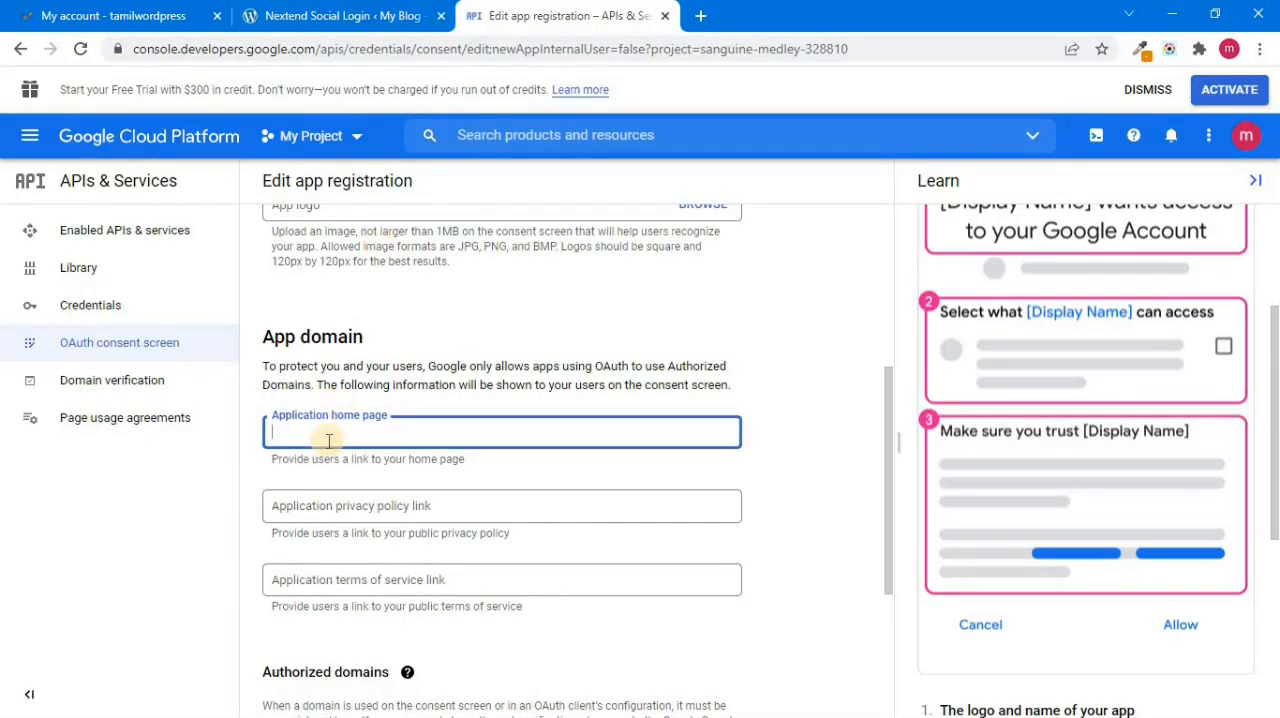
{"action": "key", "text": "ctrl+v"}
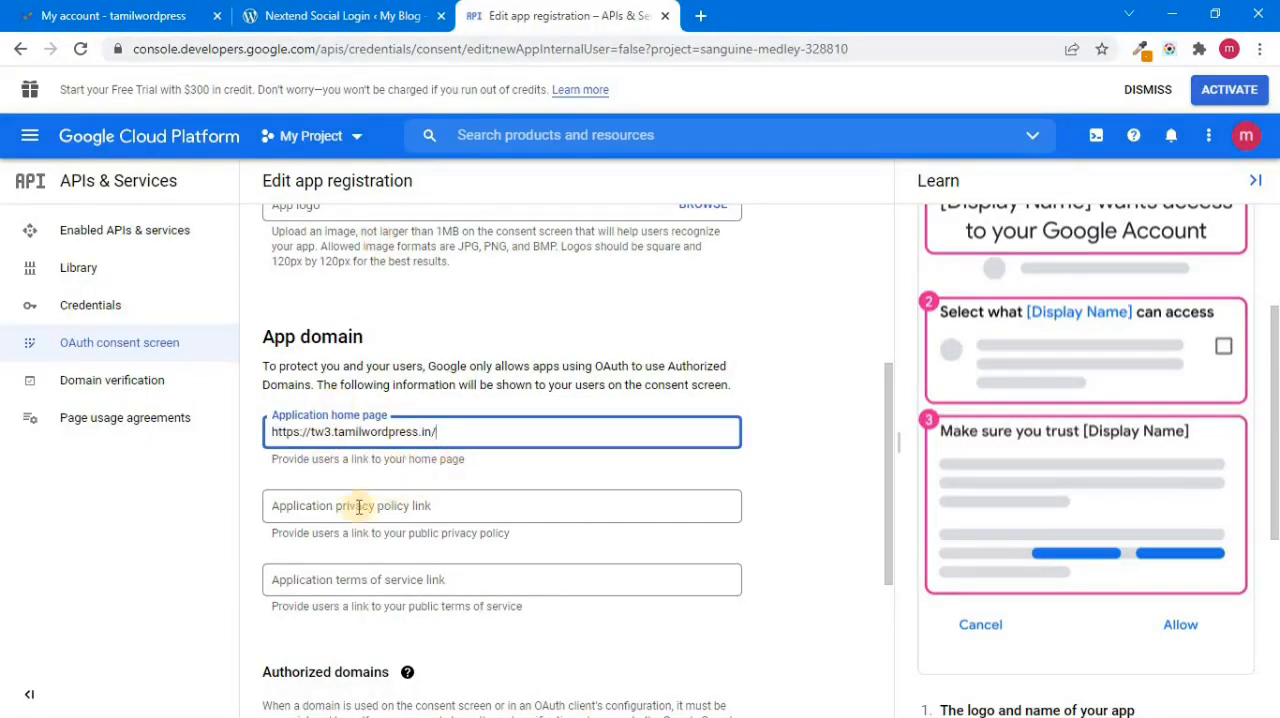
Step: Return to the WordPress admin, load the Pages list in a new browser tab and switch to it
{"action": "left_click", "coordinate": [288, 12]}
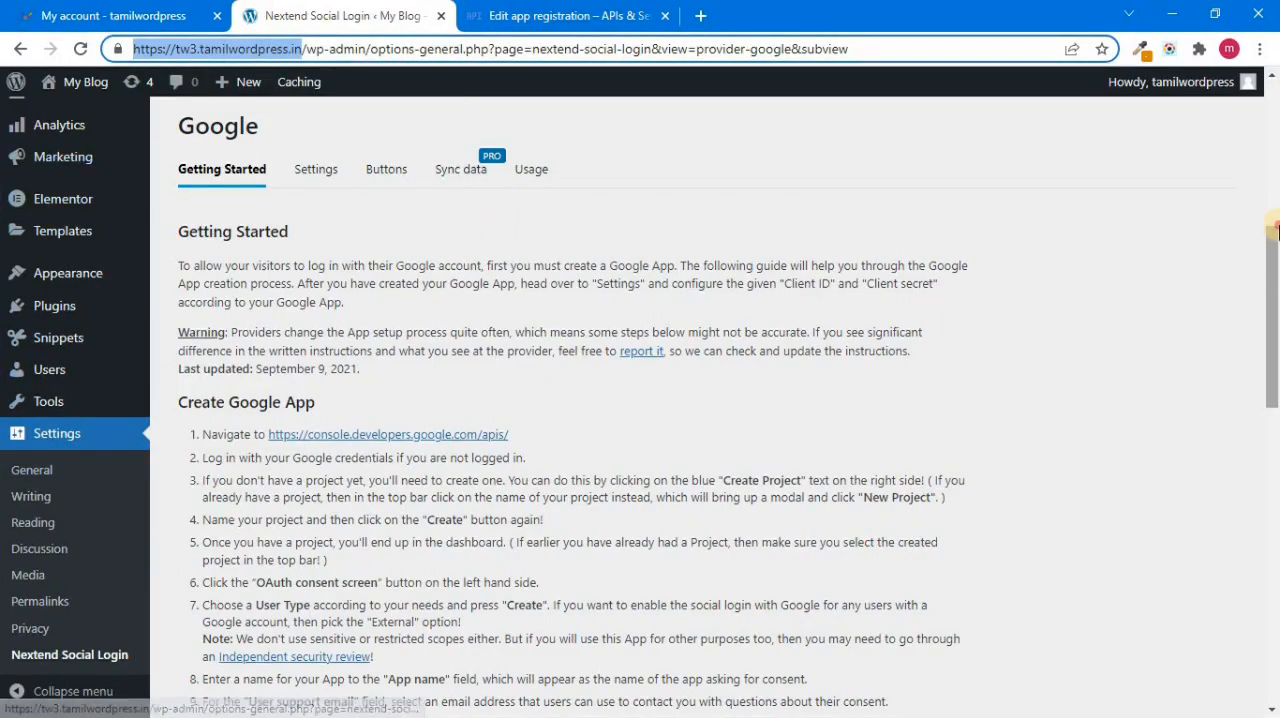
{"action": "left_click", "coordinate": [511, 229]}
{"action": "scroll", "coordinate": [511, 229], "scroll_direction": "up", "scroll_amount": 4}
{"action": "mouse_move", "coordinate": [60, 232]}
{"action": "right_click", "coordinate": [198, 232]}
{"action": "left_click", "coordinate": [228, 248]}
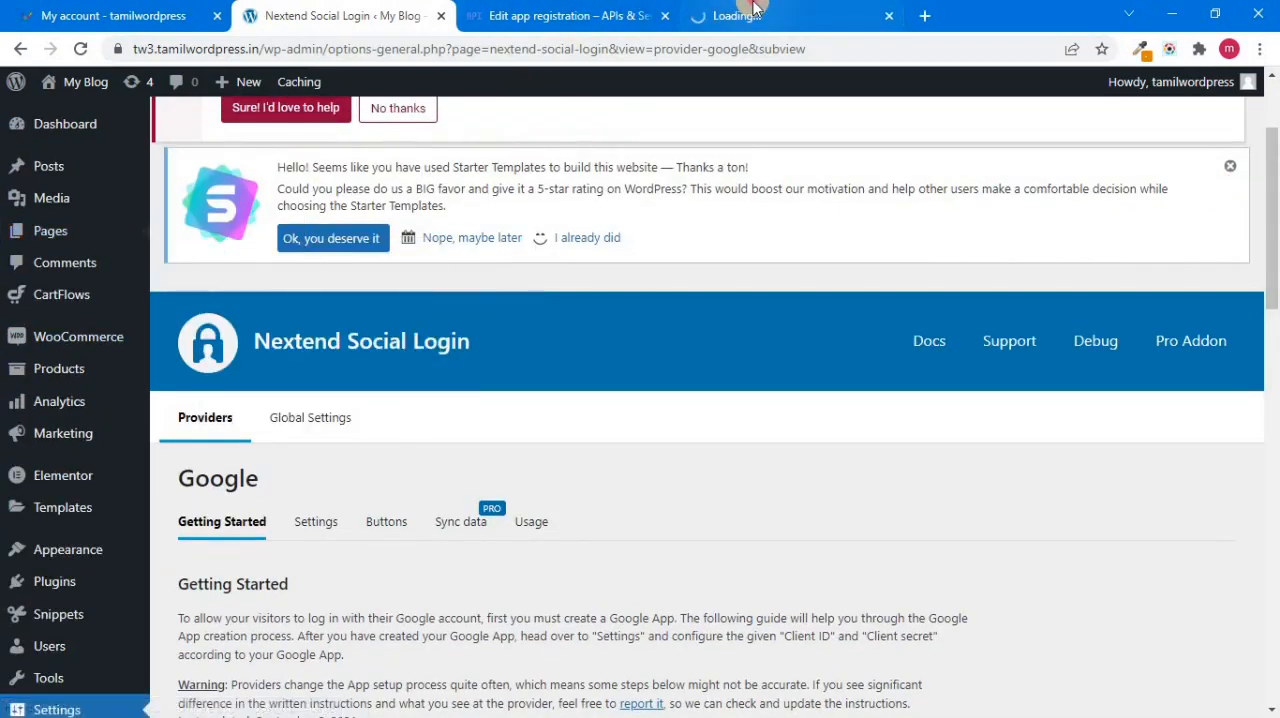
{"action": "left_click", "coordinate": [745, 15]}
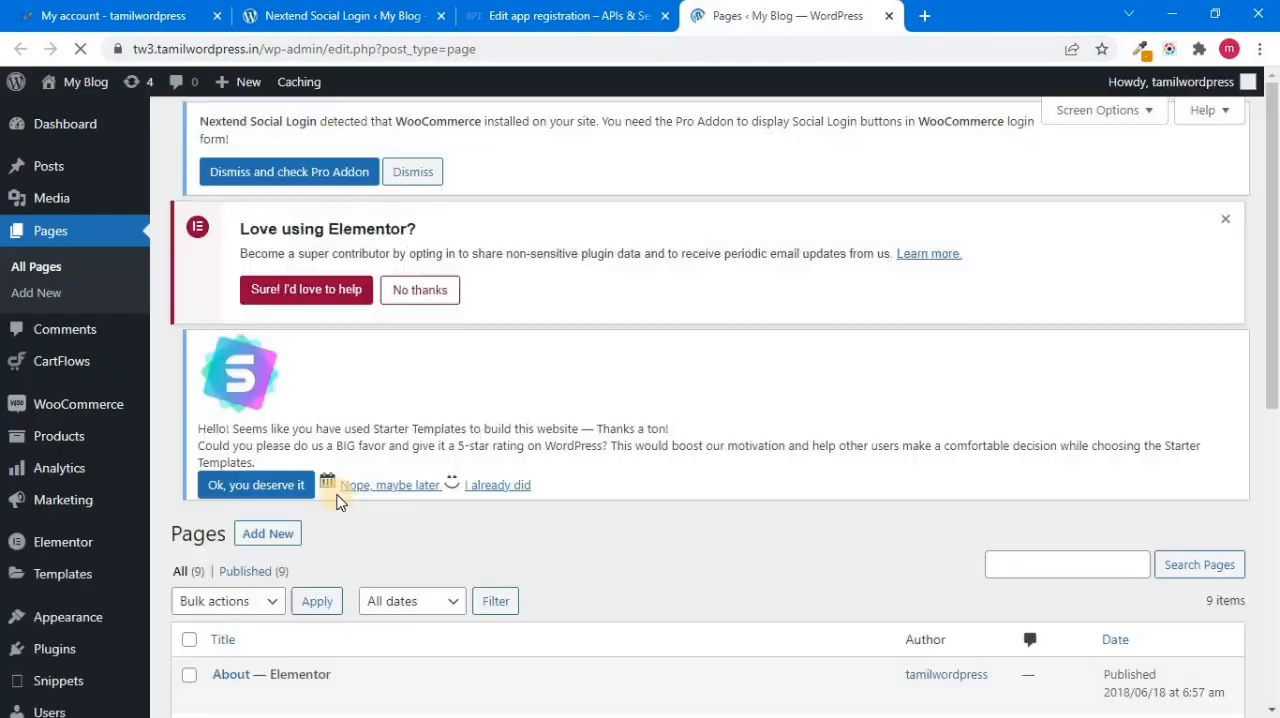
{"action": "scroll", "coordinate": [1252, 468], "scroll_direction": "down", "scroll_amount": 3}
{"action": "scroll", "coordinate": [1252, 468], "scroll_direction": "down", "scroll_amount": 5}
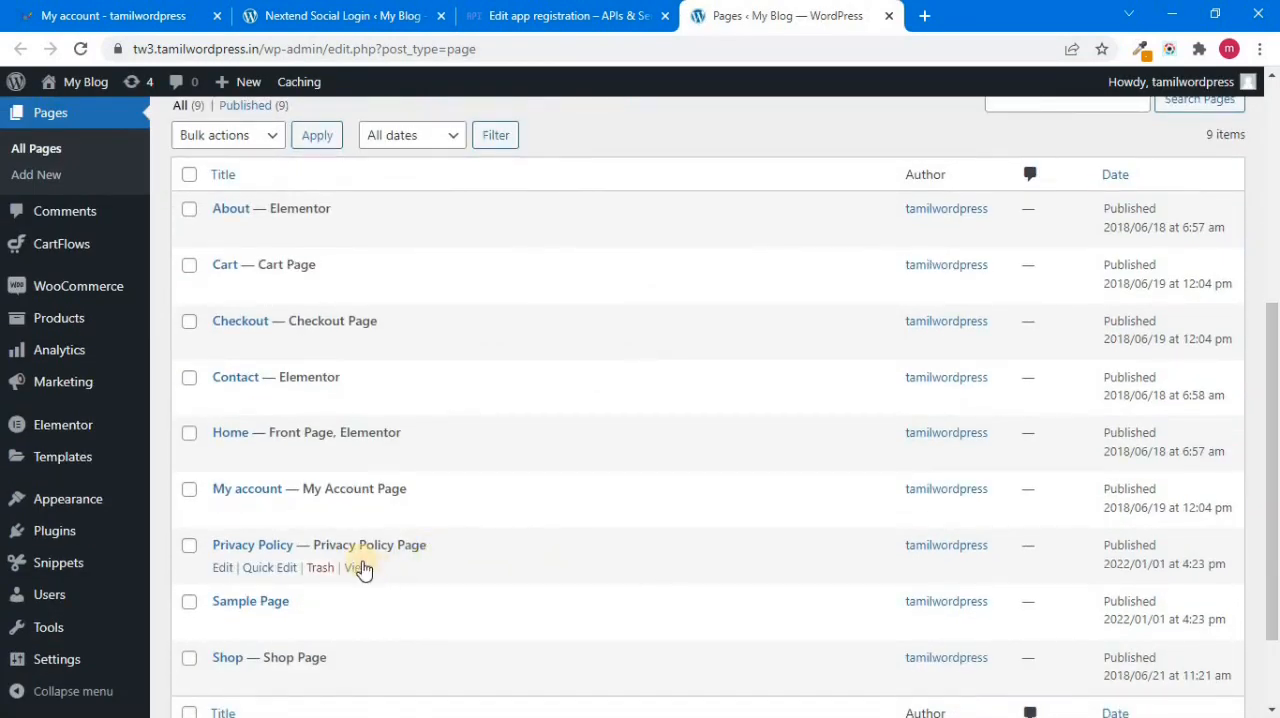
{"action": "right_click", "coordinate": [357, 569]}
{"action": "left_click", "coordinate": [457, 490]}
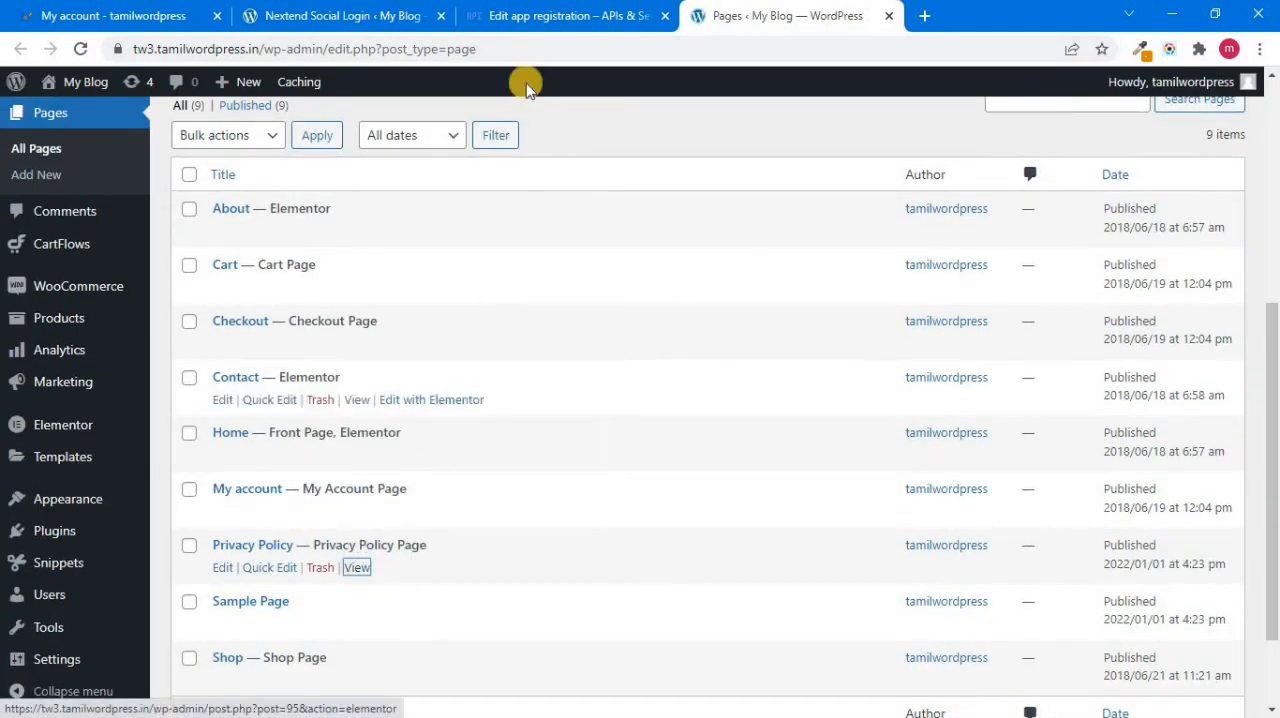
{"action": "left_click", "coordinate": [530, 12]}
{"action": "left_click", "coordinate": [390, 505]}
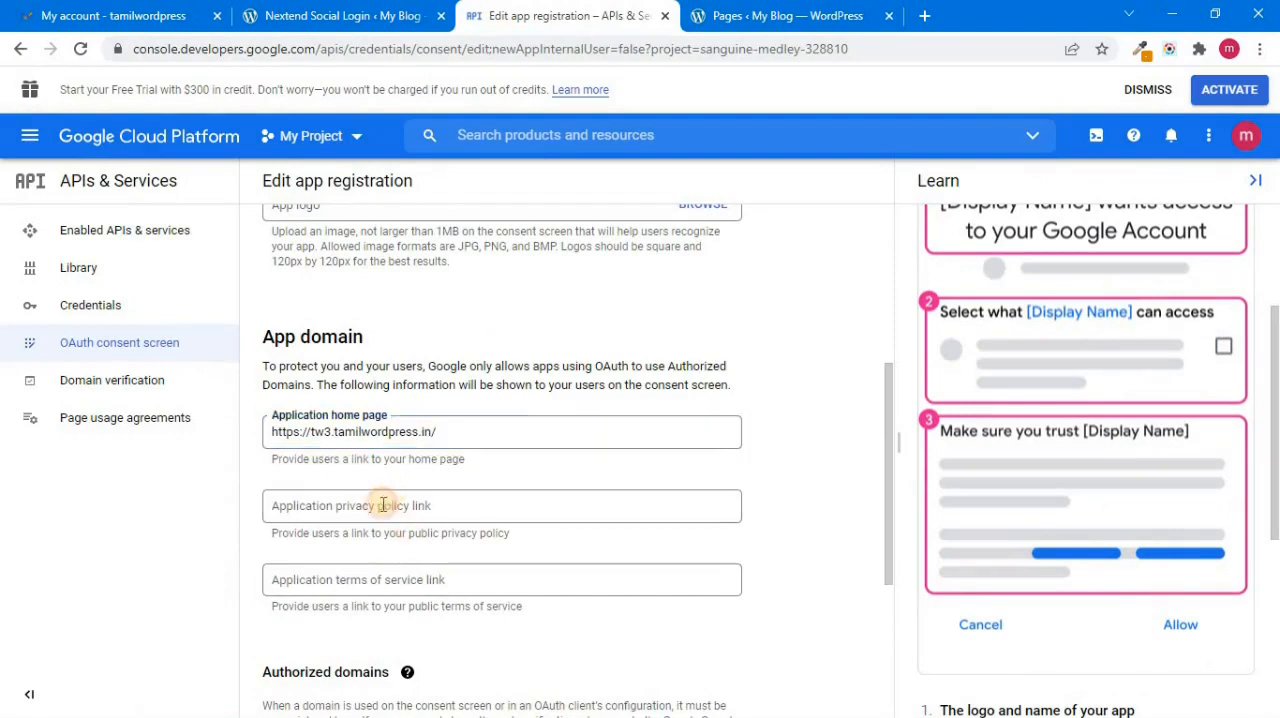
{"action": "key", "text": "ctrl+v"}
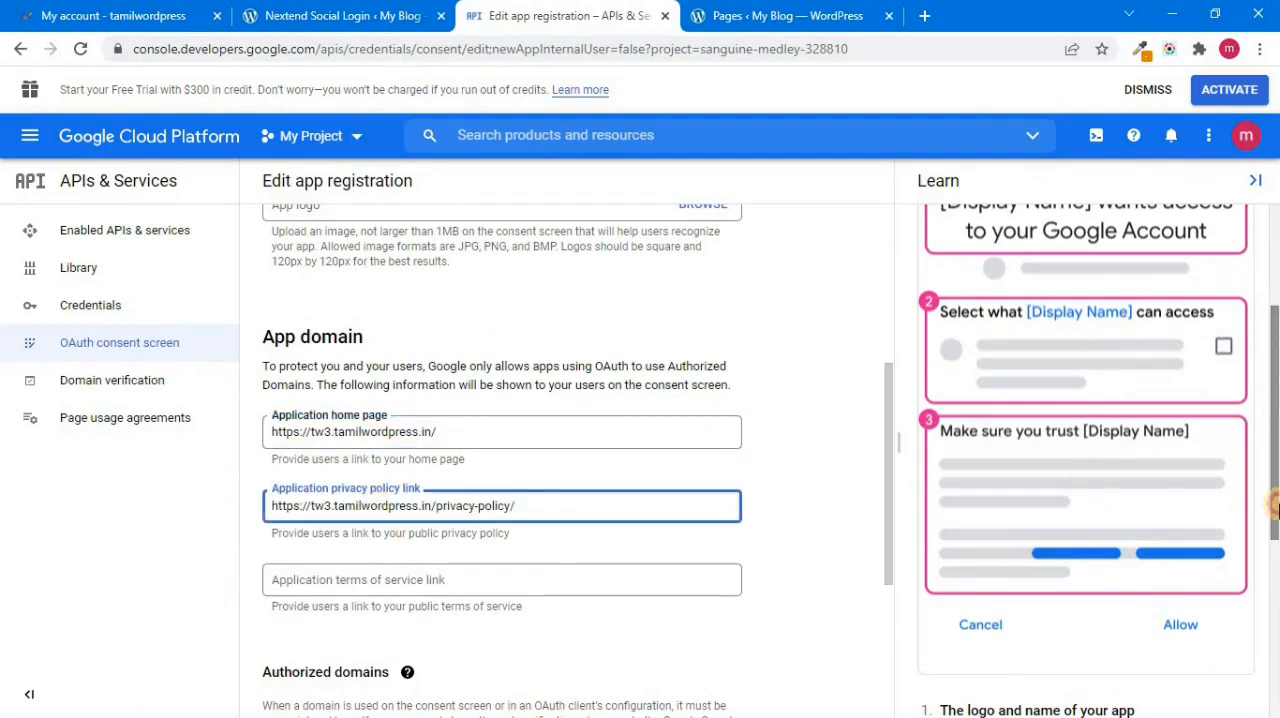
Step: Add tamilwordpress.in as an authorized domain for the app registration
{"action": "left_click_drag", "start_coordinate": [1277, 403], "coordinate": [1266, 509]}
{"action": "left_click_drag", "start_coordinate": [886, 405], "coordinate": [871, 543]}
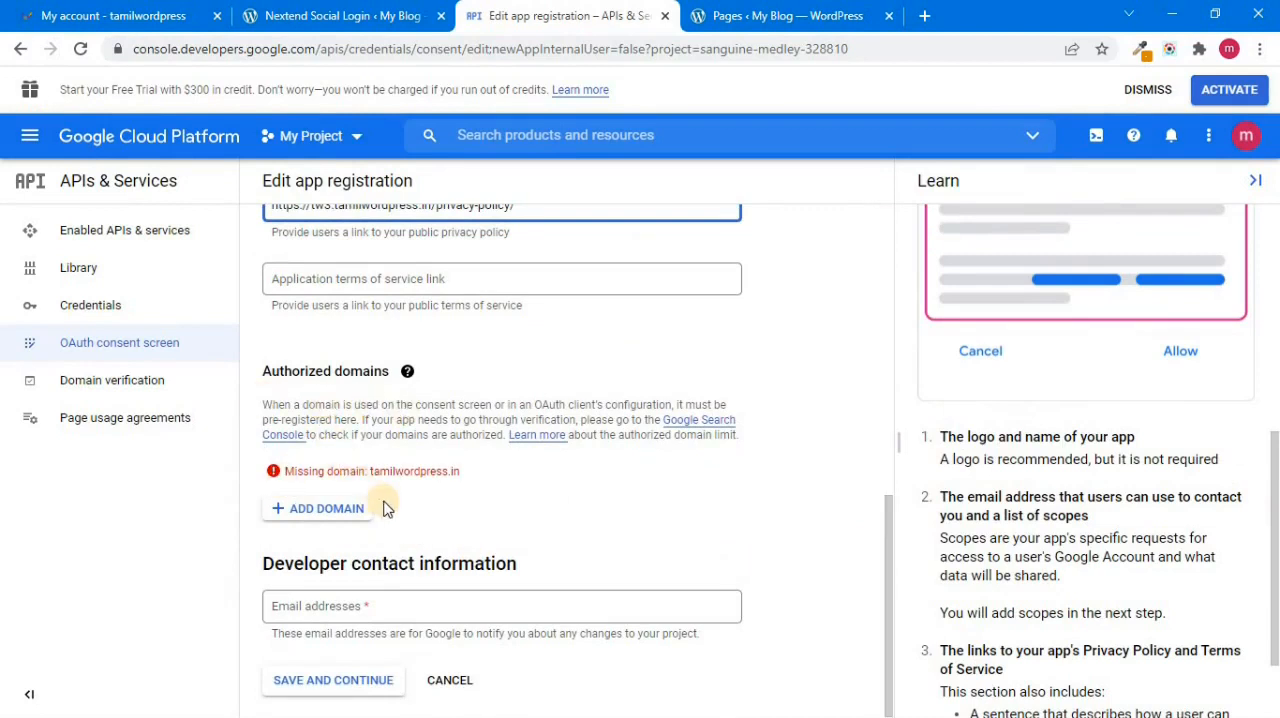
{"action": "left_click", "coordinate": [326, 510]}
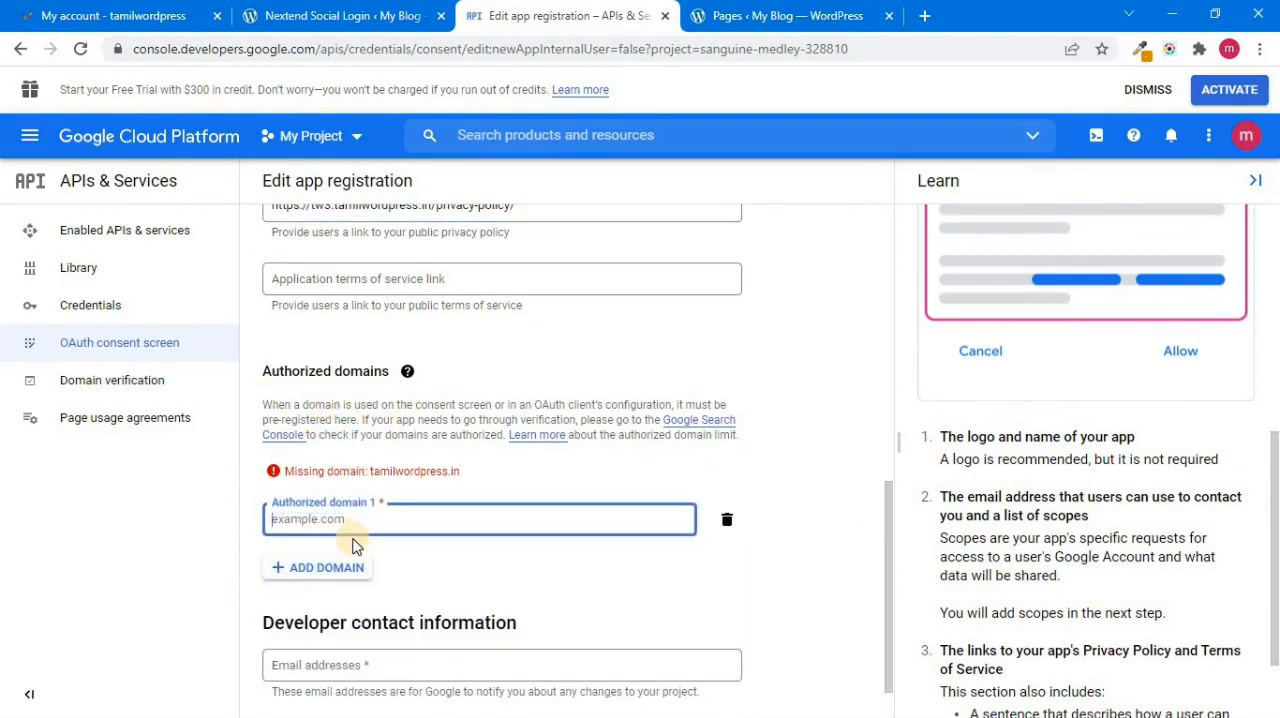
{"action": "key", "text": "ctrl+v"}
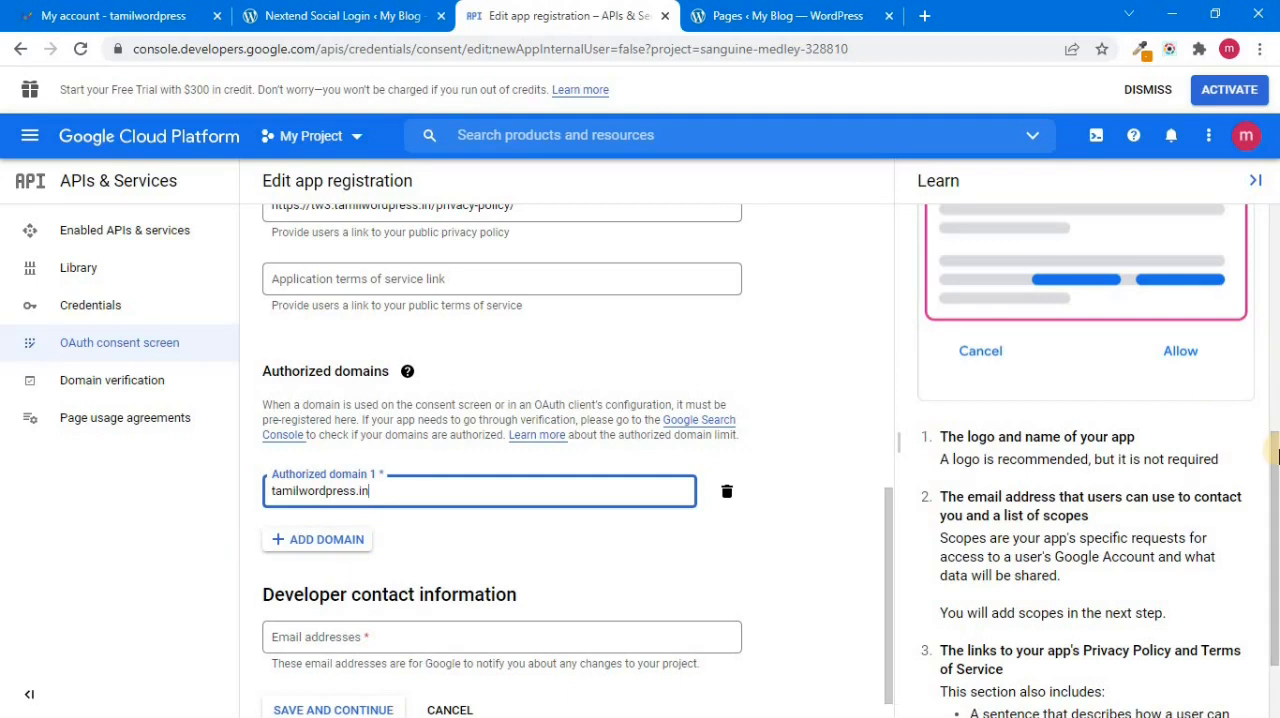
Step: Enter the developer contact e-mail address and save the OAuth consent screen details to continue to the scopes
{"action": "left_click_drag", "start_coordinate": [1278, 501], "coordinate": [1184, 584]}
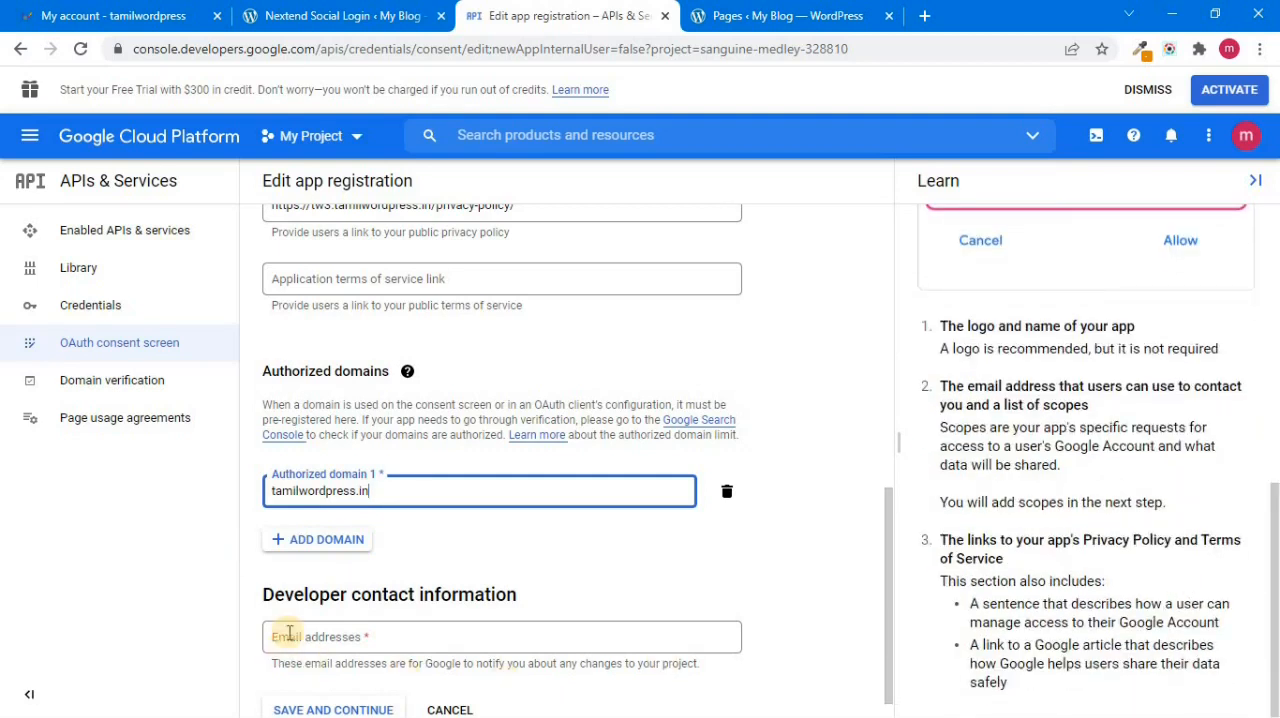
{"action": "left_click", "coordinate": [344, 637]}
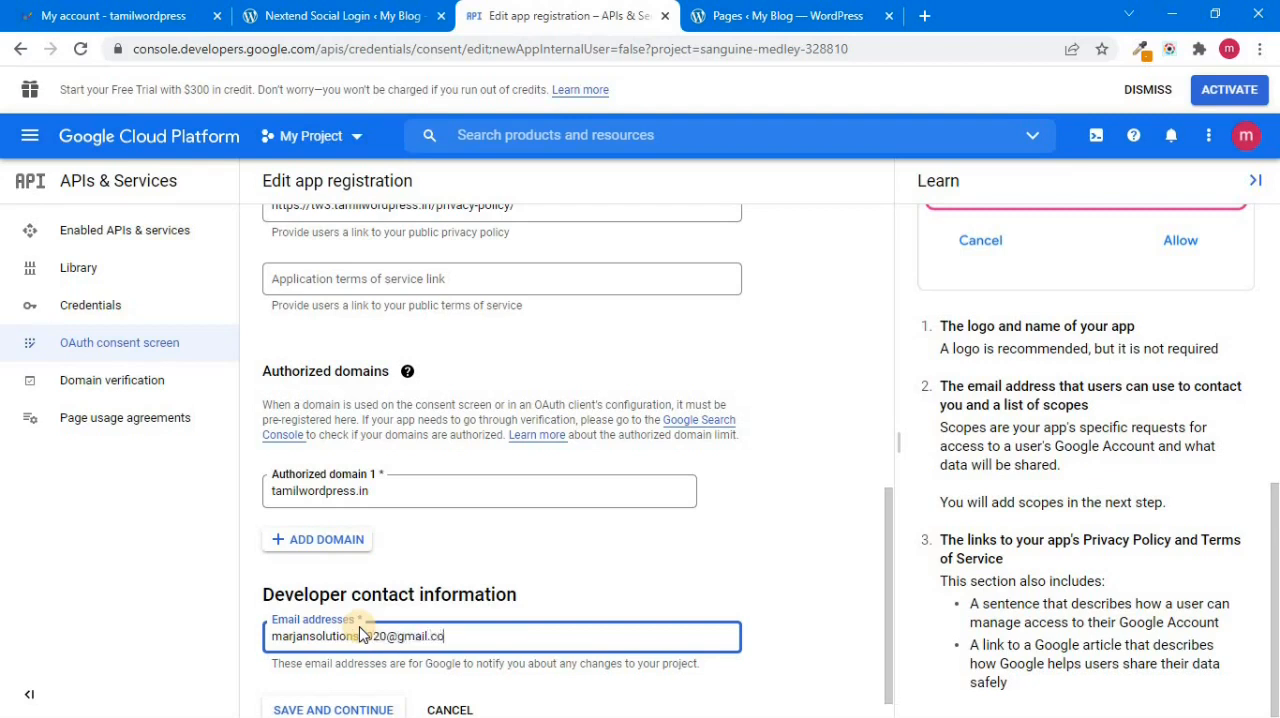
{"action": "left_click", "coordinate": [357, 710]}
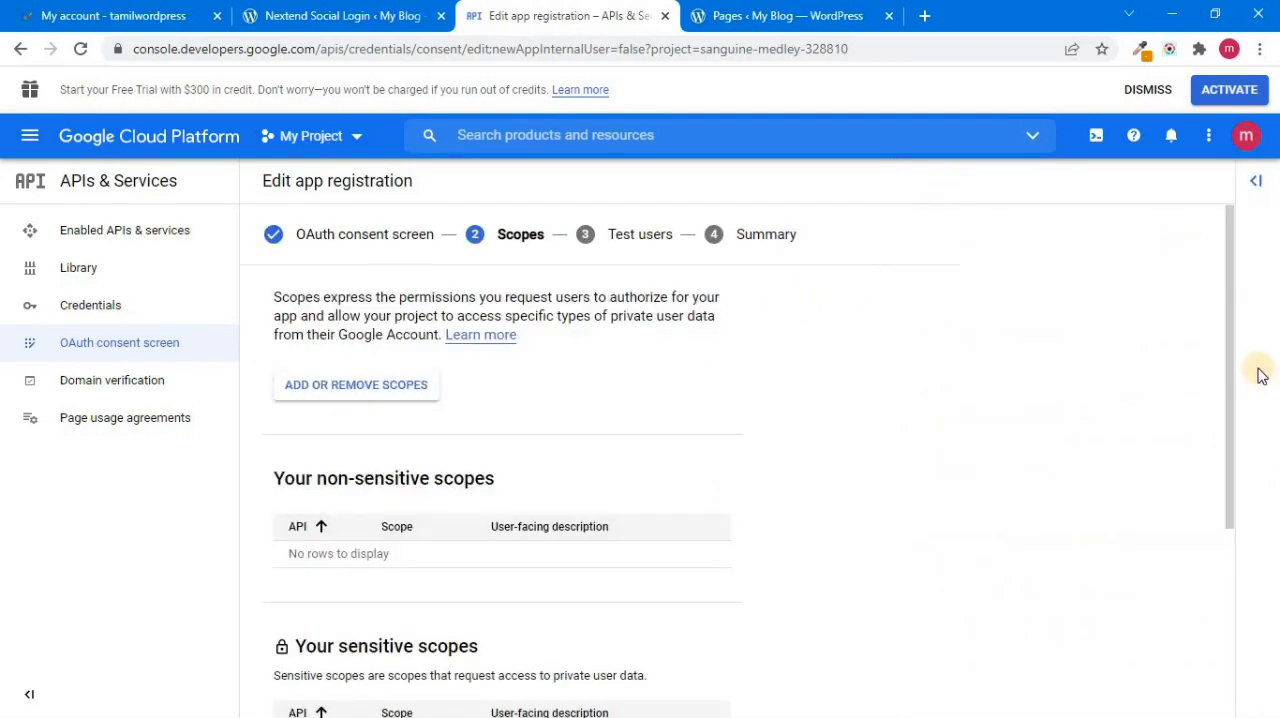
Step: Save the scopes and test users stages without adding entries, and return from the summary to the consent screen dashboard
{"action": "left_click_drag", "start_coordinate": [1234, 337], "coordinate": [1191, 652]}
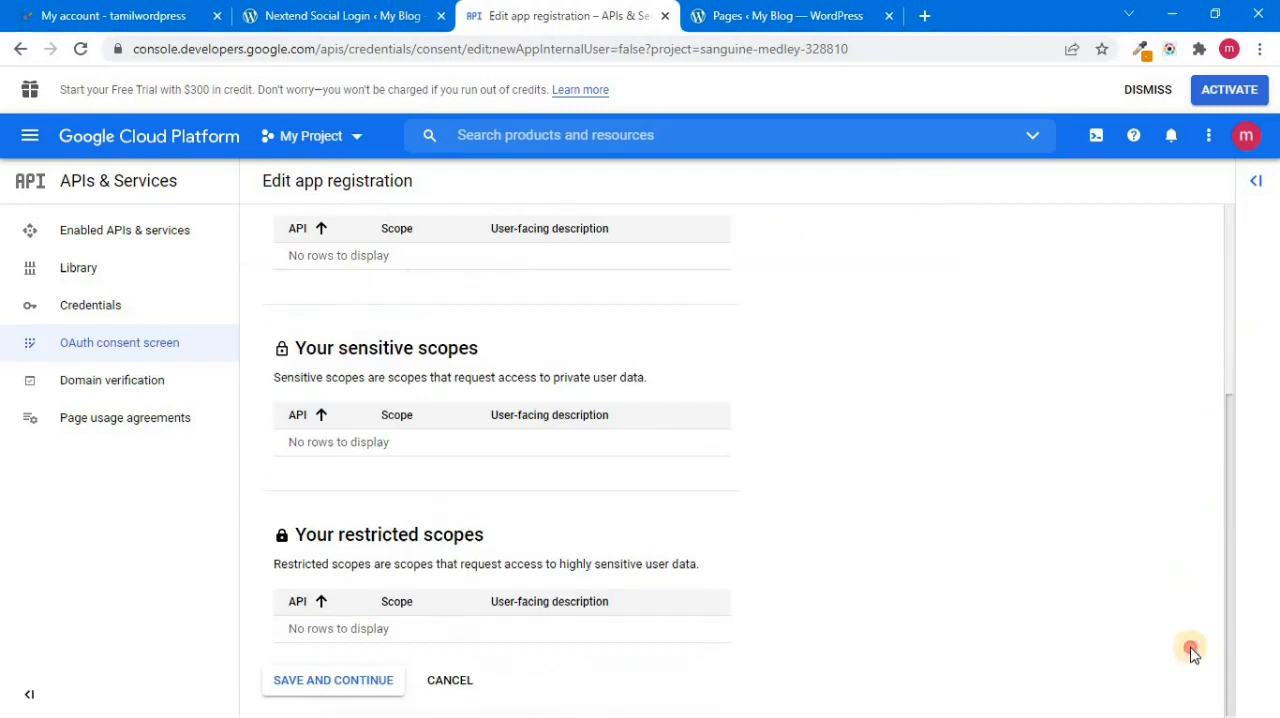
{"action": "left_click", "coordinate": [346, 683]}
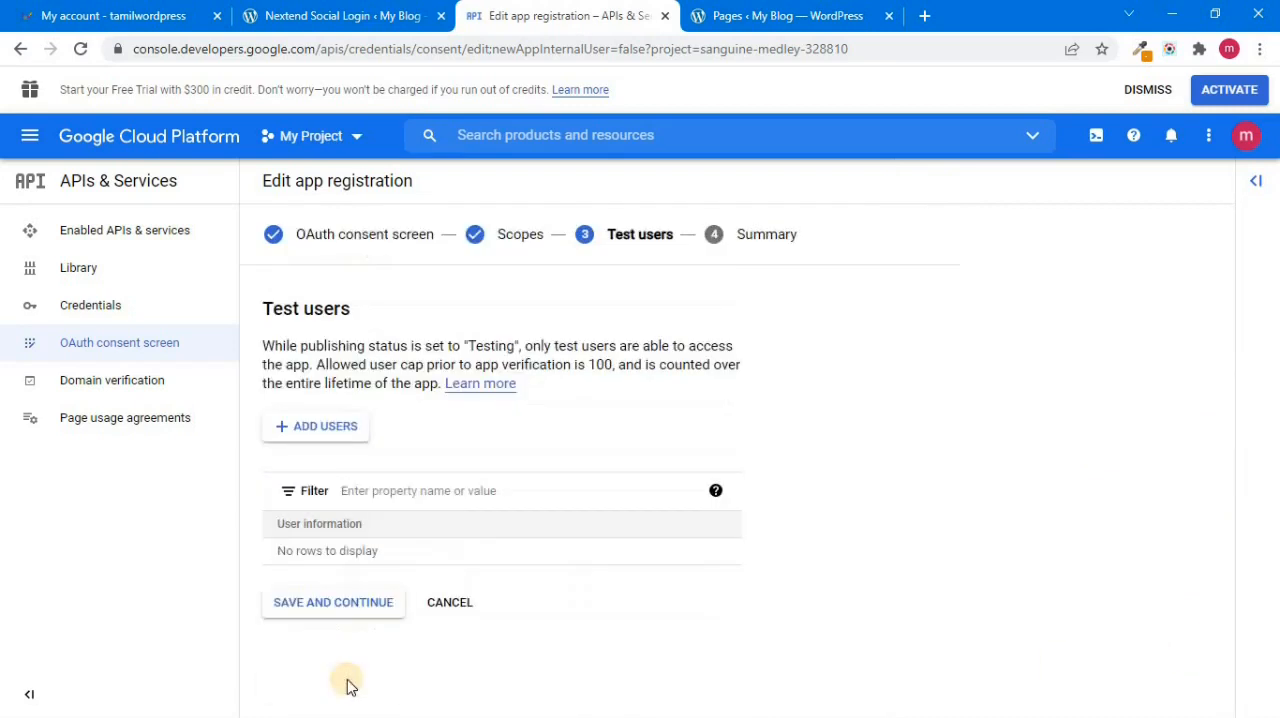
{"action": "left_click", "coordinate": [346, 612]}
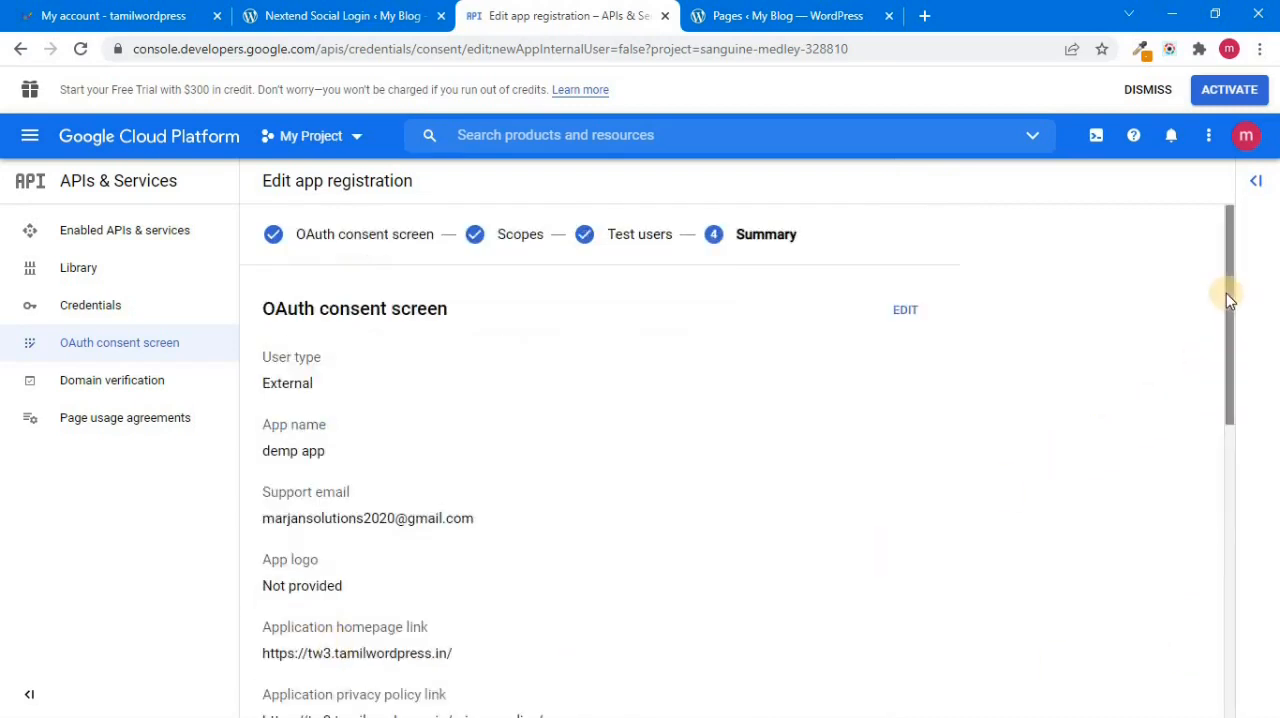
{"action": "scroll", "coordinate": [1182, 560], "scroll_direction": "down", "scroll_amount": 10}
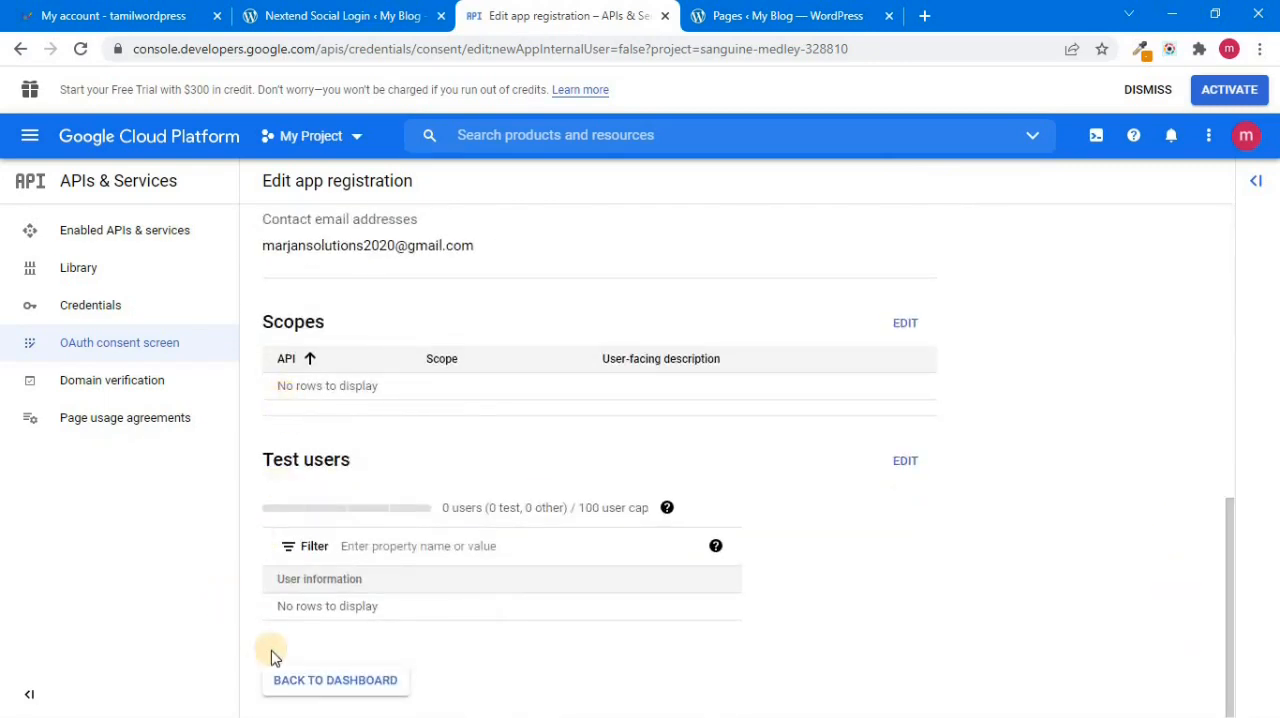
{"action": "left_click", "coordinate": [344, 692]}
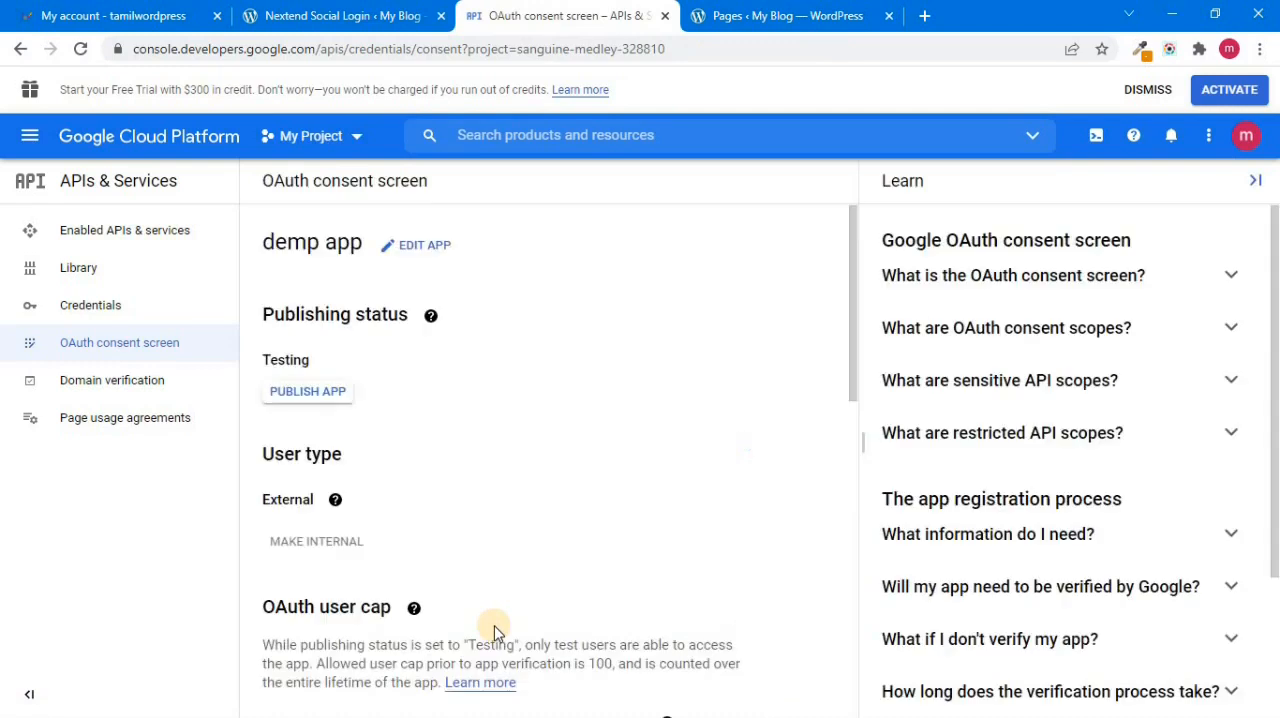
Step: Start a new OAuth client ID in the project's credentials and set its application type to Web application
{"action": "left_click", "coordinate": [88, 316]}
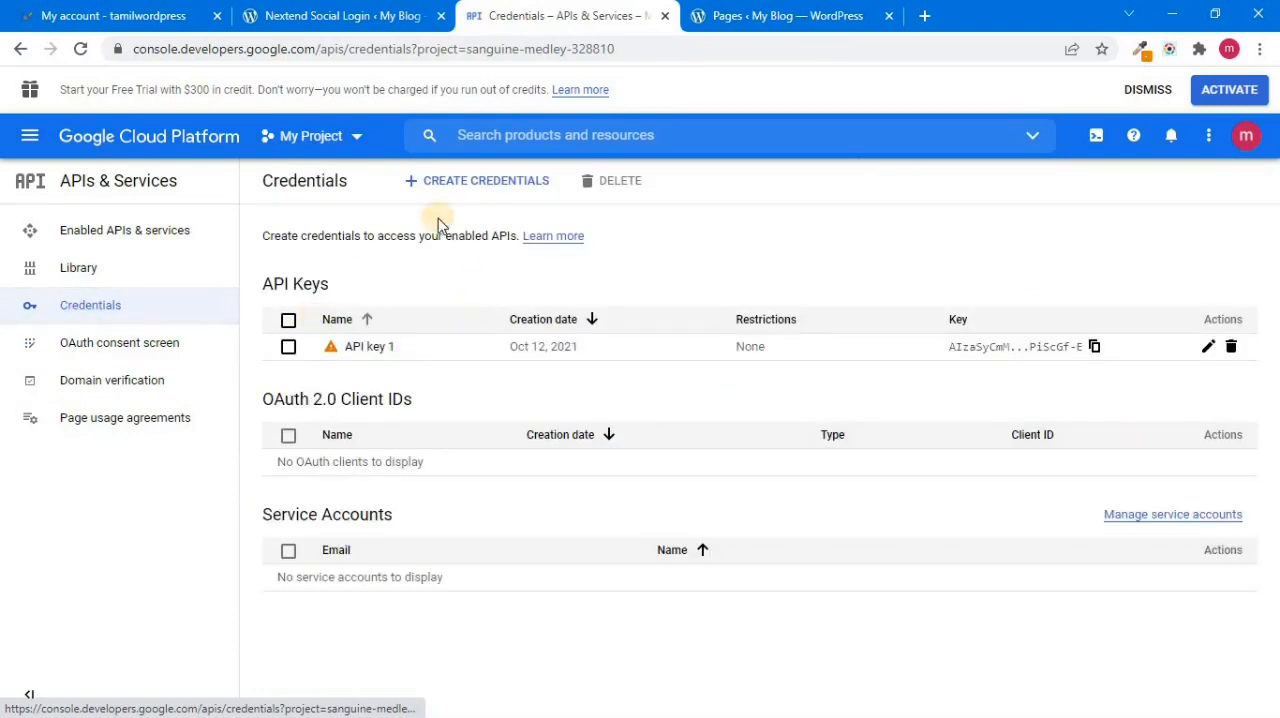
{"action": "left_click", "coordinate": [474, 185]}
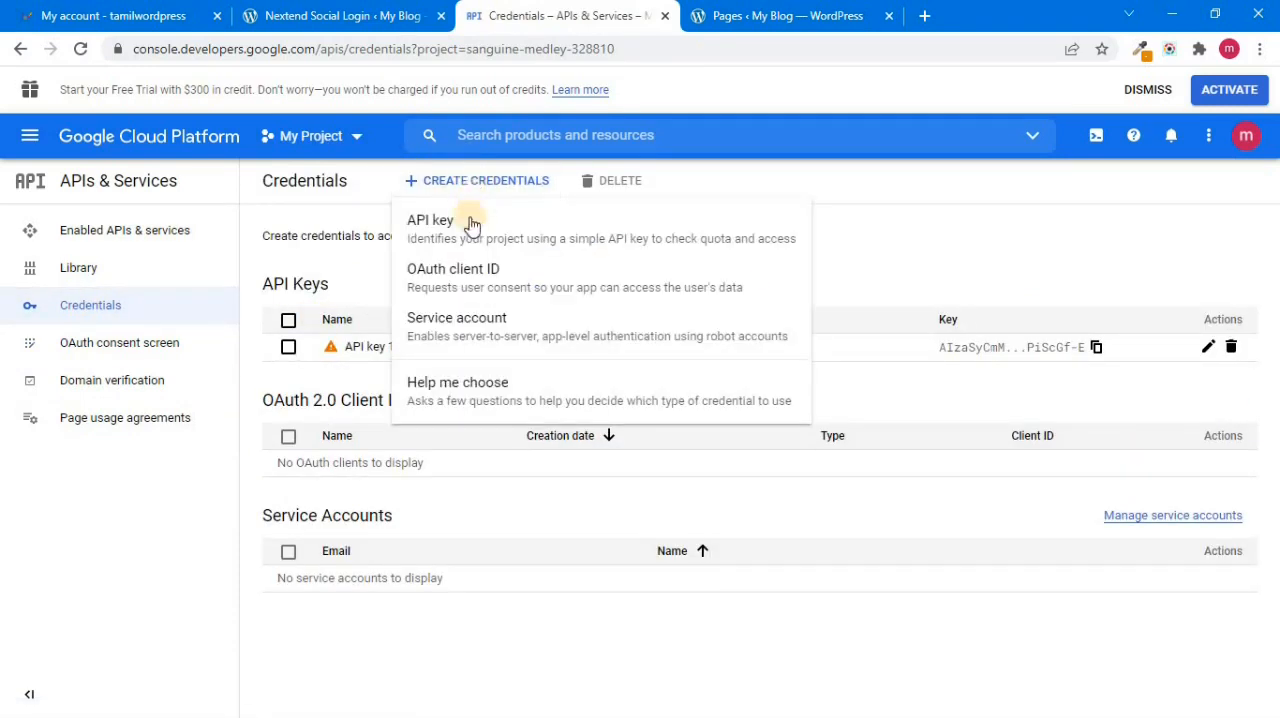
{"action": "left_click", "coordinate": [485, 275]}
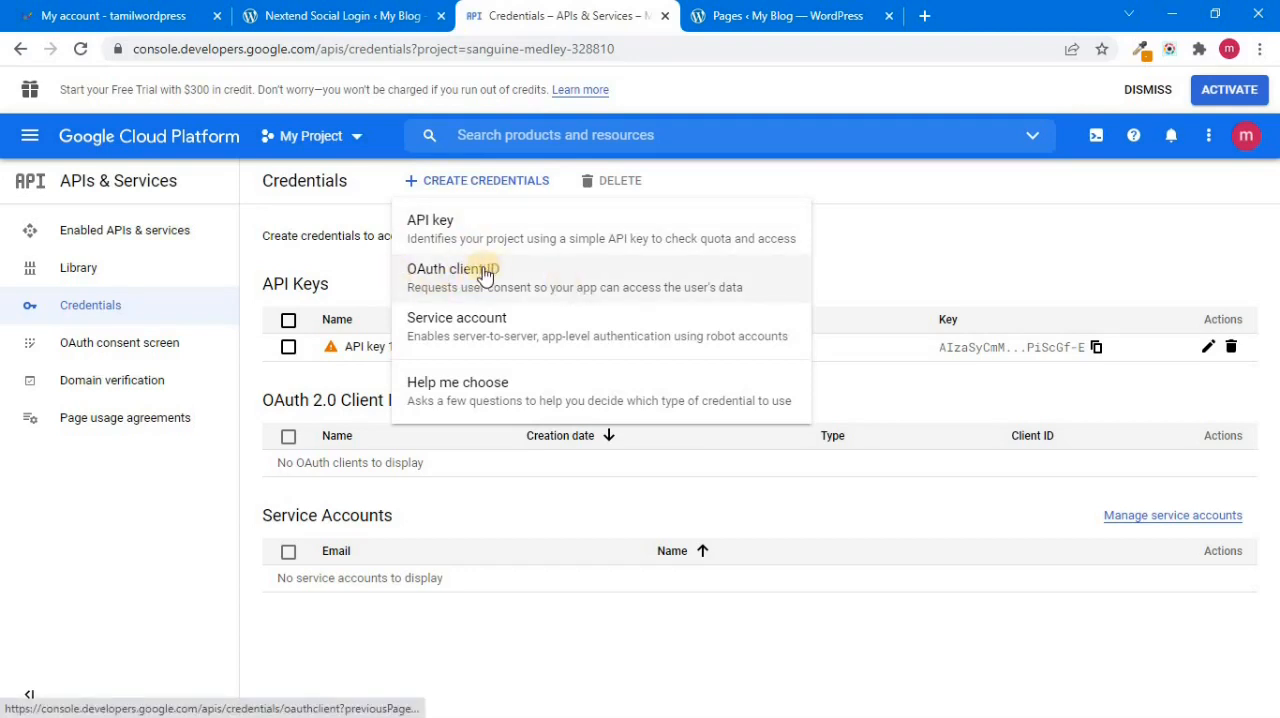
{"action": "left_click", "coordinate": [533, 278]}
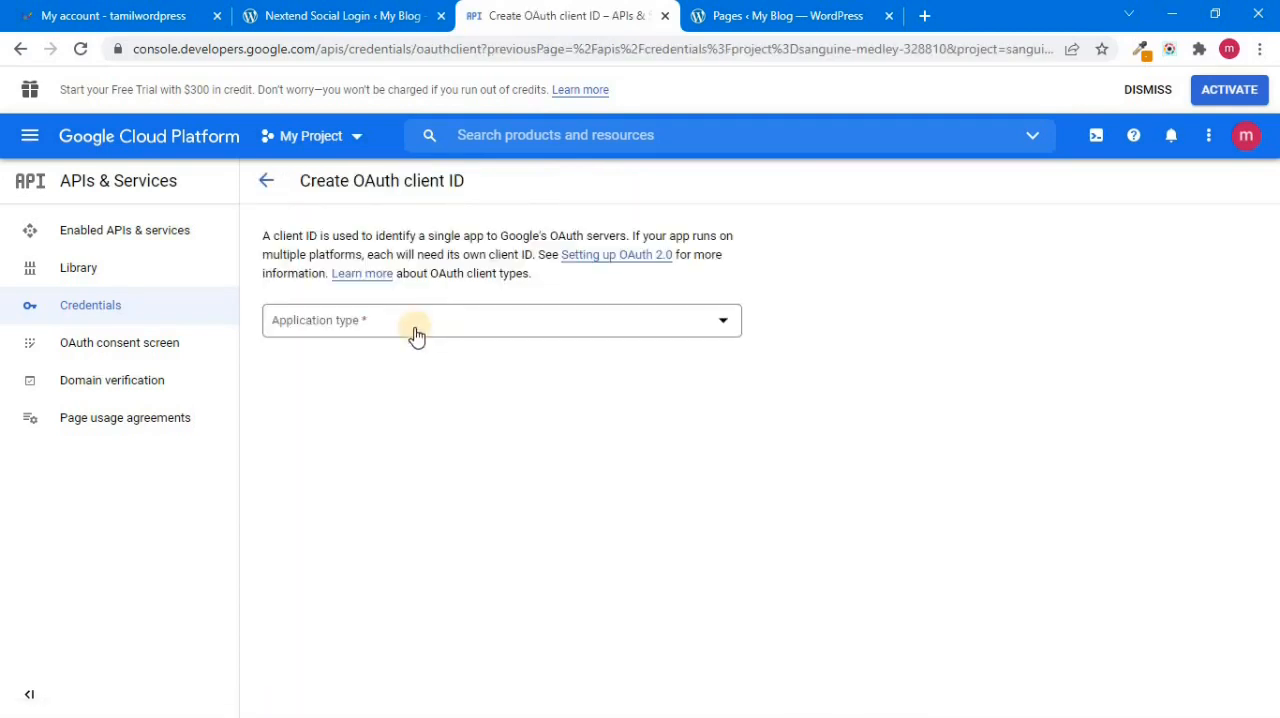
{"action": "left_click", "coordinate": [399, 322]}
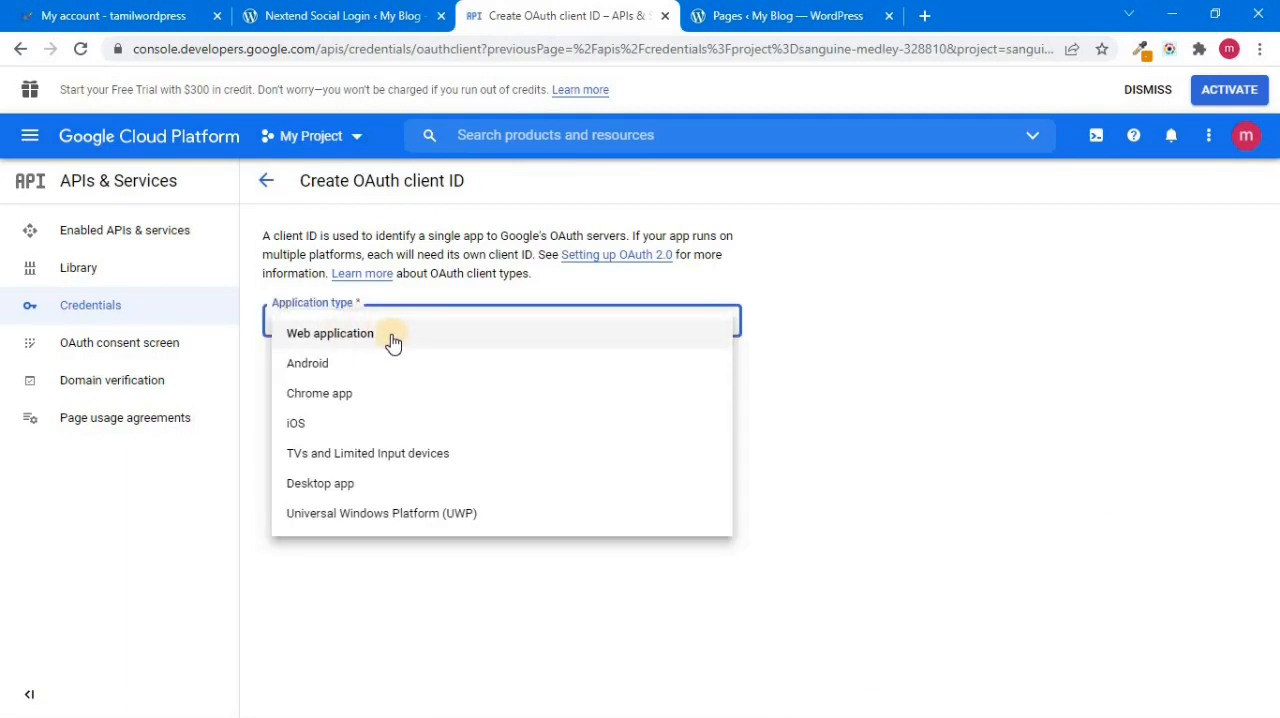
{"action": "left_click", "coordinate": [392, 340]}
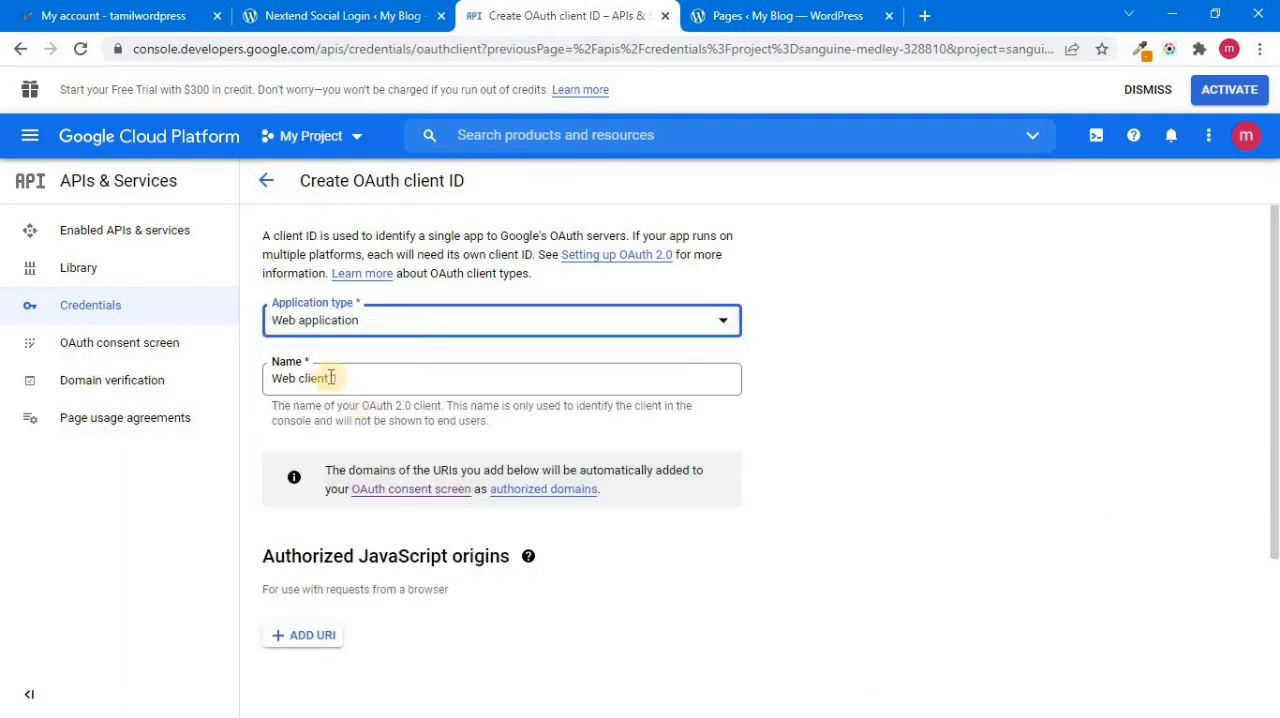
{"action": "scroll", "coordinate": [1260, 380], "scroll_direction": "down", "scroll_amount": 2}
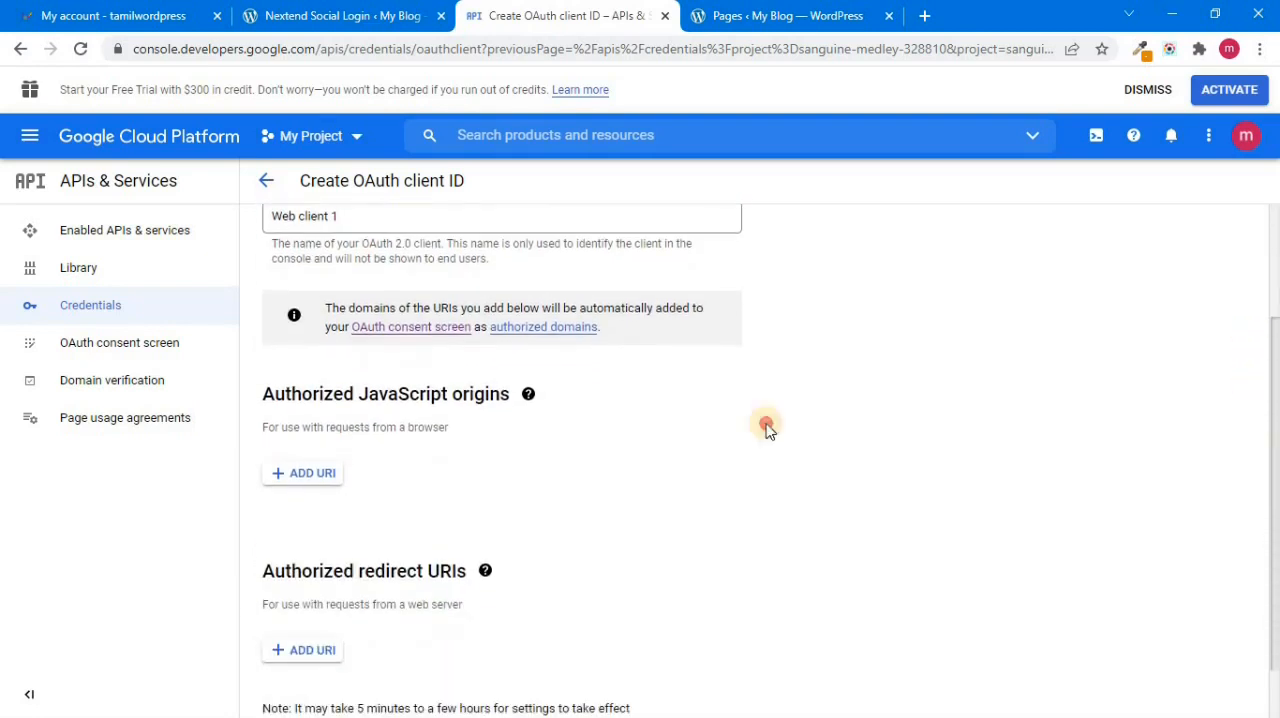
{"action": "scroll", "coordinate": [420, 533], "scroll_direction": "down", "scroll_amount": 1}
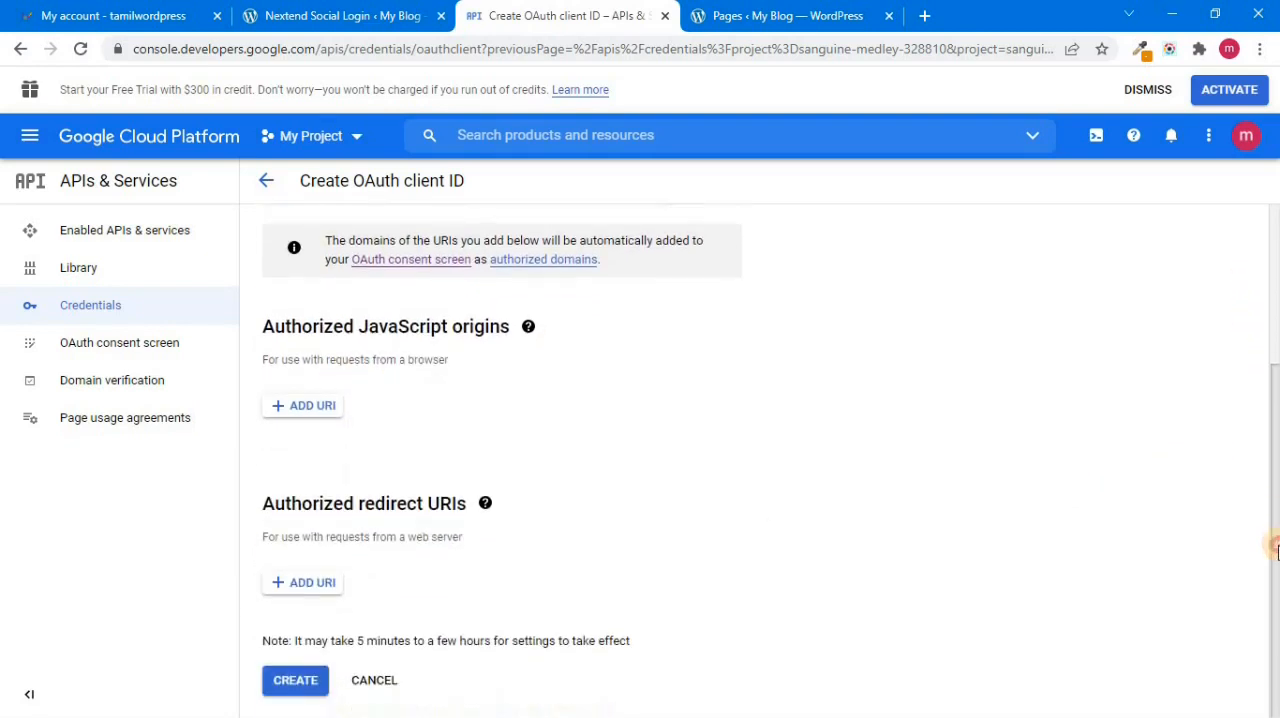
{"action": "left_click", "coordinate": [316, 588]}
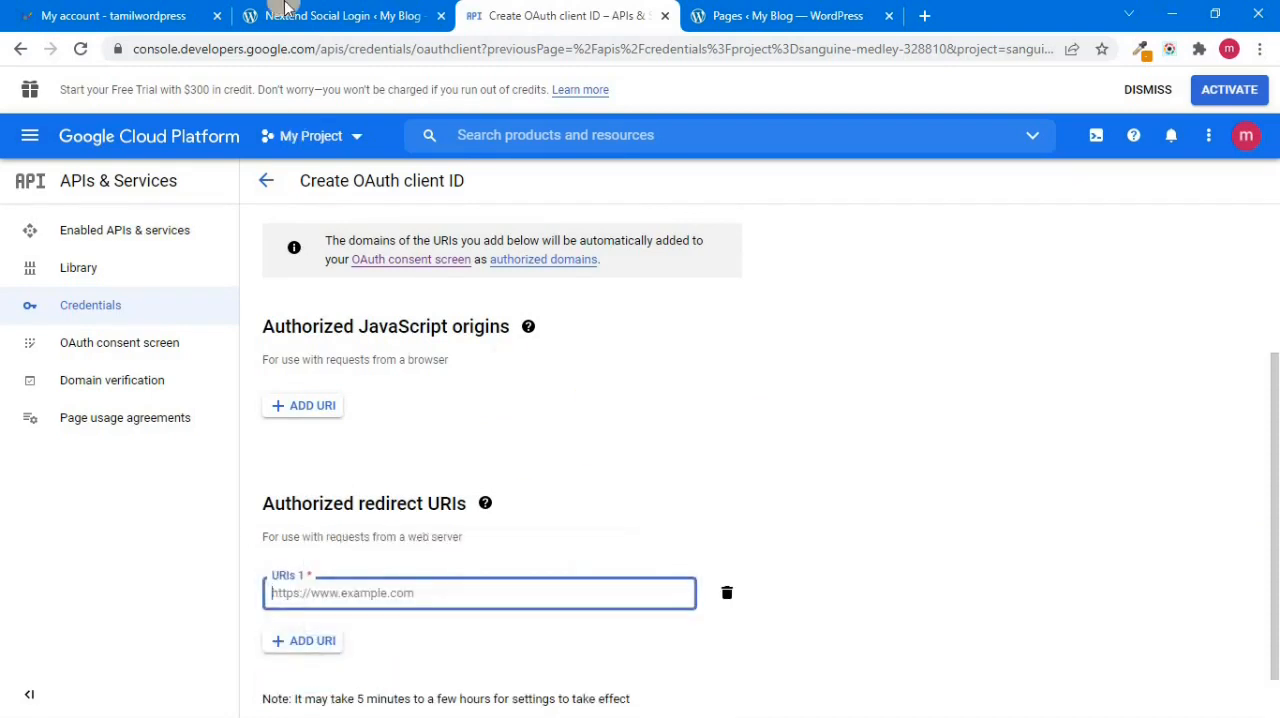
{"action": "left_click", "coordinate": [290, 15]}
{"action": "left_click_drag", "start_coordinate": [1276, 255], "coordinate": [1276, 440]}
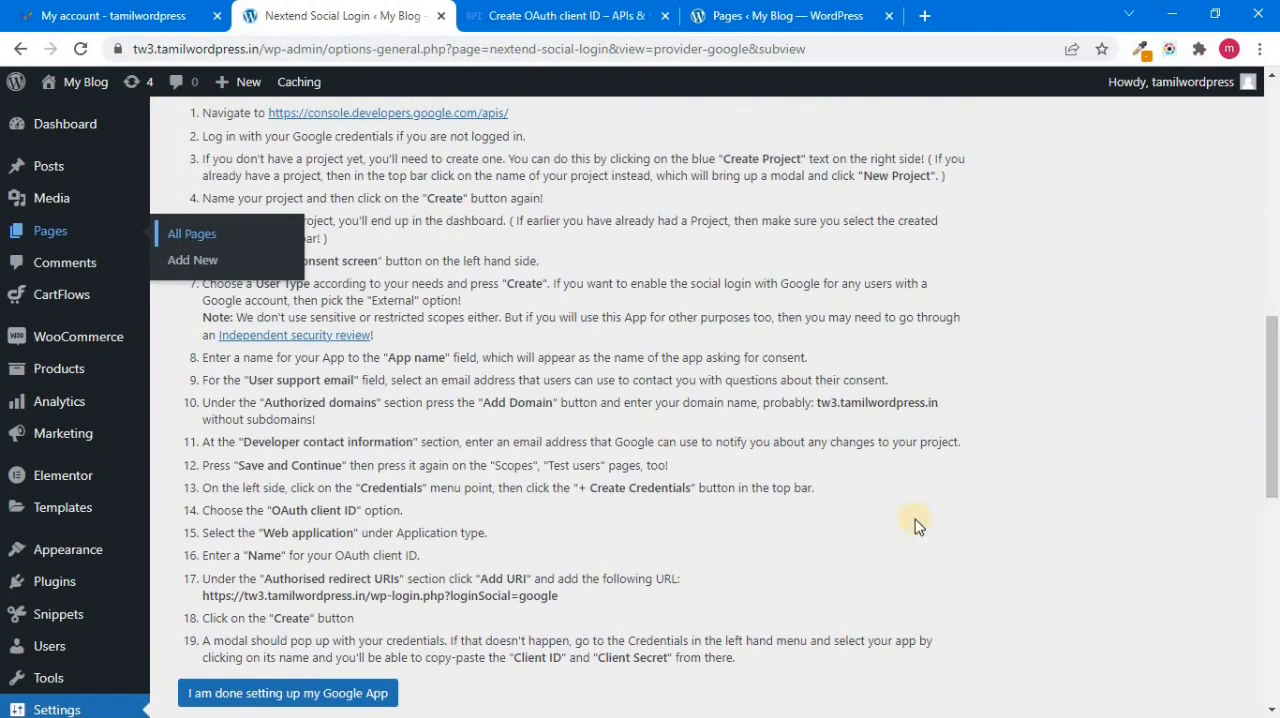
{"action": "left_click_drag", "start_coordinate": [558, 596], "coordinate": [203, 596]}
{"action": "right_click", "coordinate": [251, 594]}
{"action": "left_click", "coordinate": [277, 345]}
{"action": "left_click", "coordinate": [530, 22]}
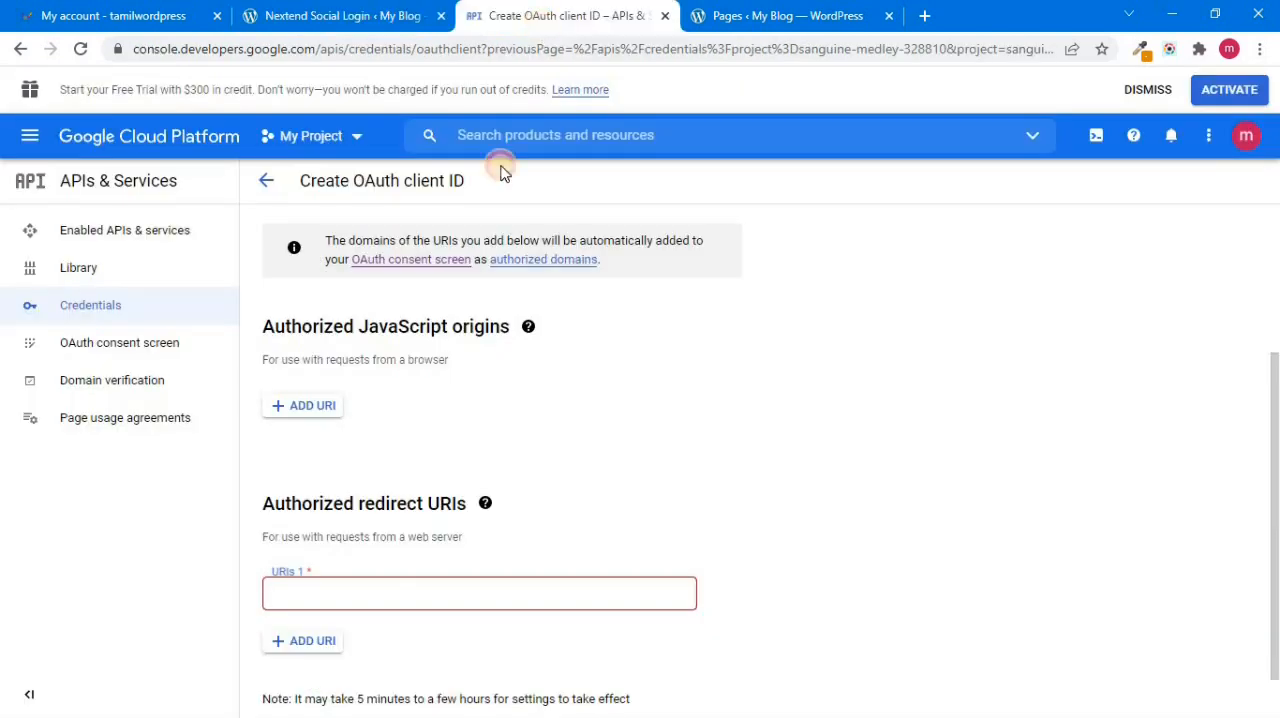
{"action": "key", "text": "ctrl+v"}
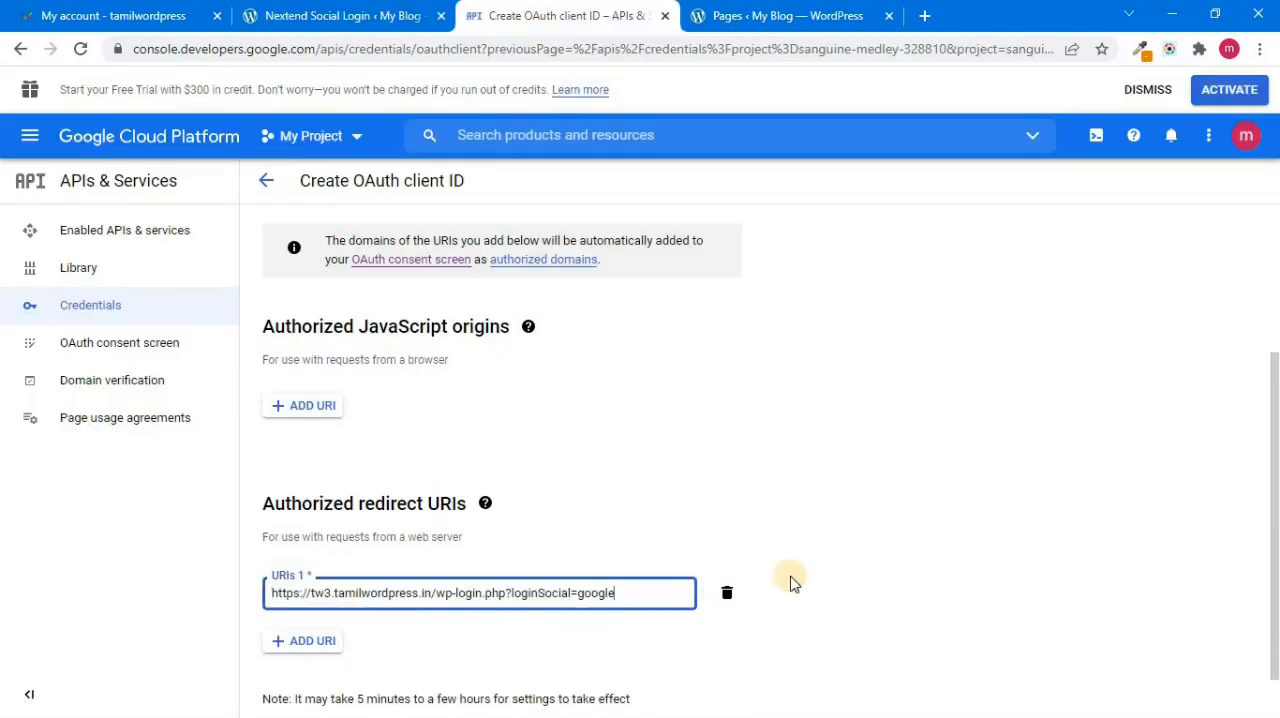
{"action": "scroll", "coordinate": [558, 630], "scroll_direction": "down", "scroll_amount": 1}
{"action": "left_click", "coordinate": [300, 683]}
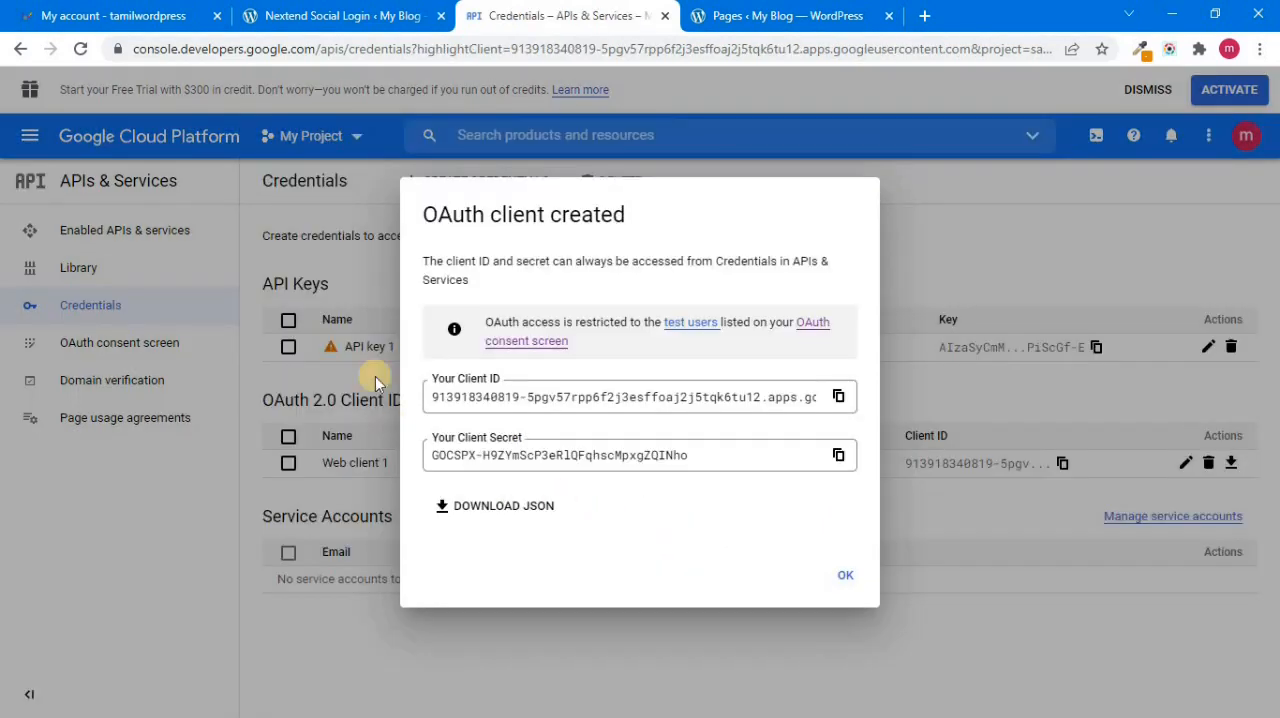
Step: Copy the new OAuth client ID into the Client ID field of Nextend Social Login's Google provider settings
{"action": "left_click", "coordinate": [845, 396]}
{"action": "left_click", "coordinate": [383, 17]}
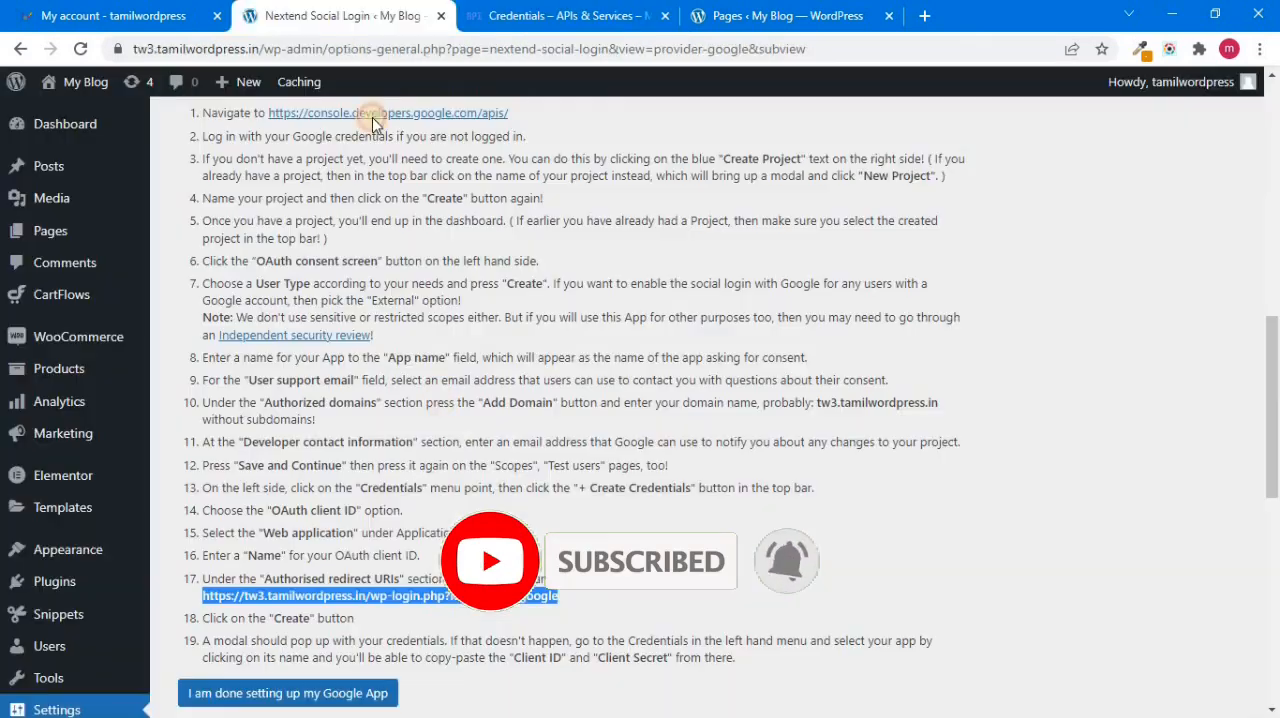
{"action": "left_click_drag", "start_coordinate": [1267, 359], "coordinate": [1266, 163]}
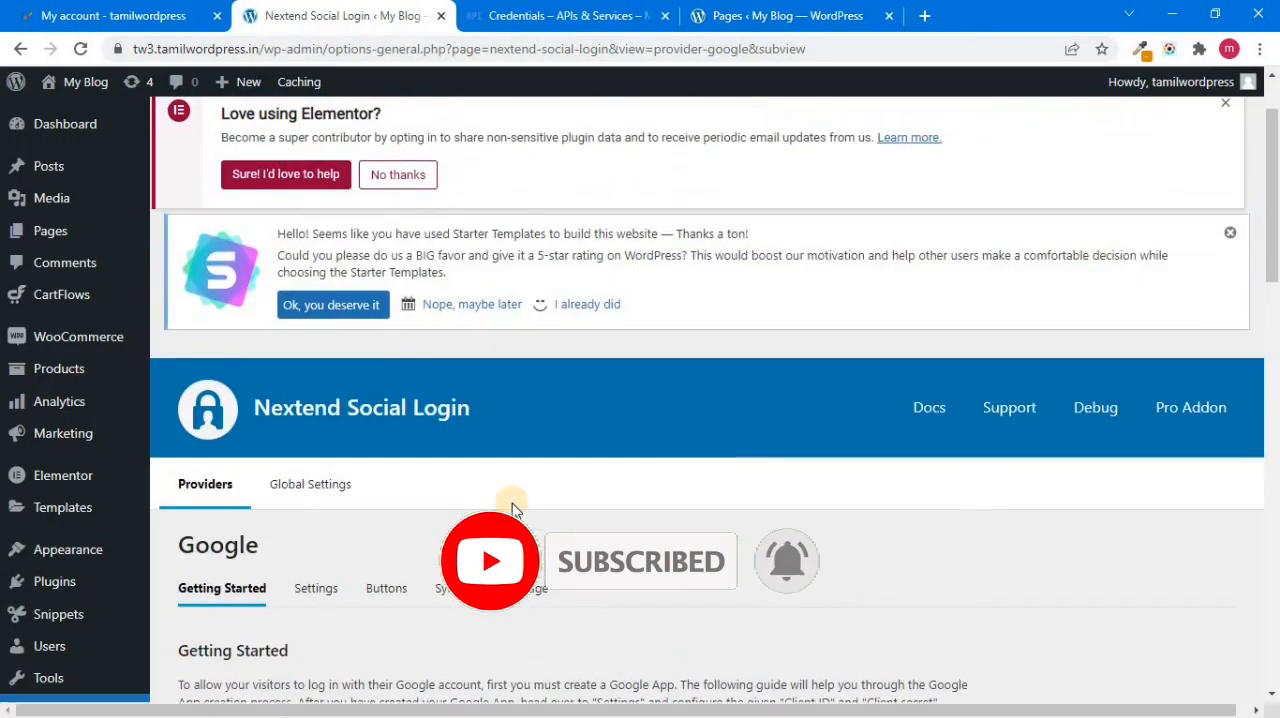
{"action": "left_click", "coordinate": [309, 591]}
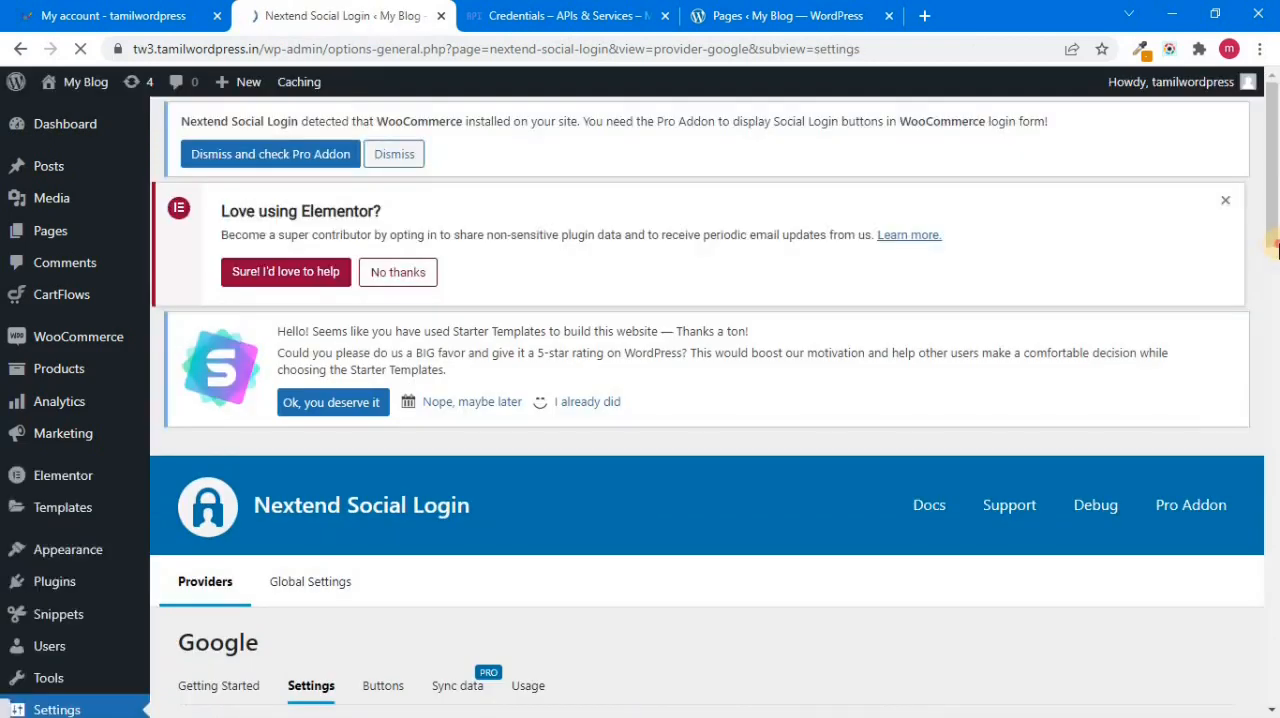
{"action": "left_click_drag", "start_coordinate": [1272, 243], "coordinate": [1270, 383]}
{"action": "left_click", "coordinate": [454, 228]}
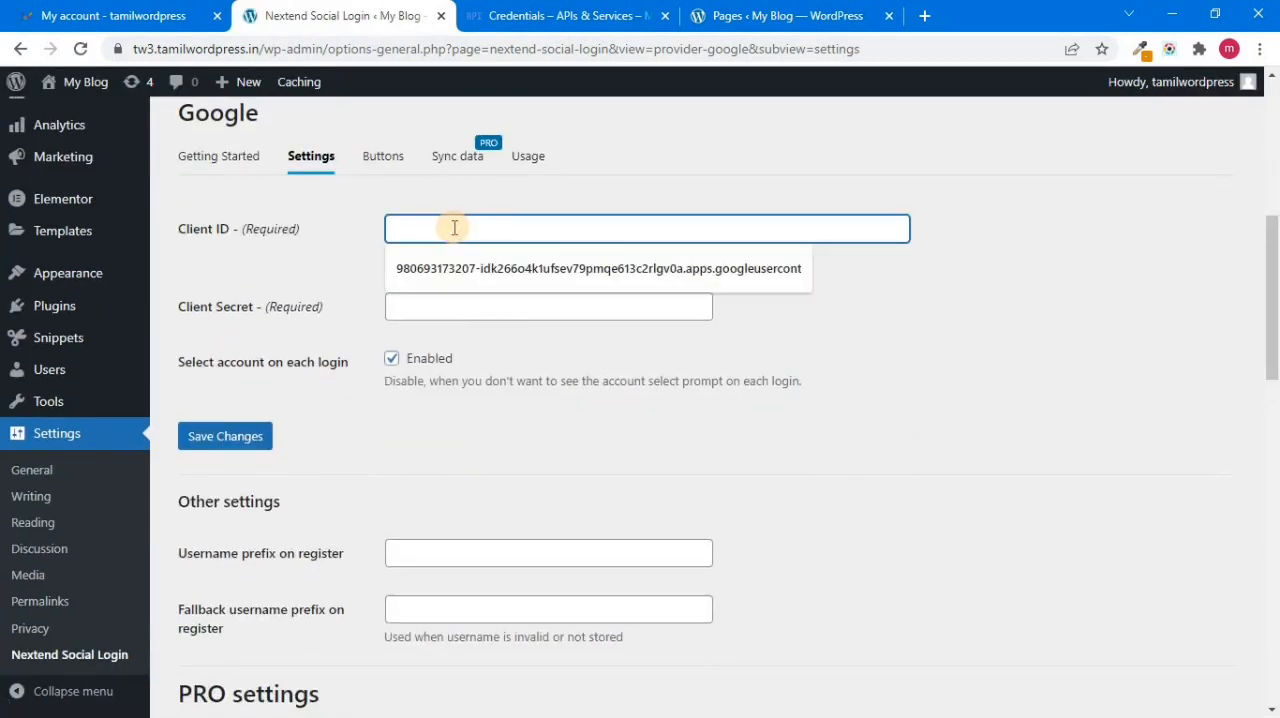
{"action": "key", "text": "ctrl+v"}
Step: Copy the OAuth client secret into the Google provider's Client Secret field and save the settings
{"action": "left_click", "coordinate": [560, 15]}
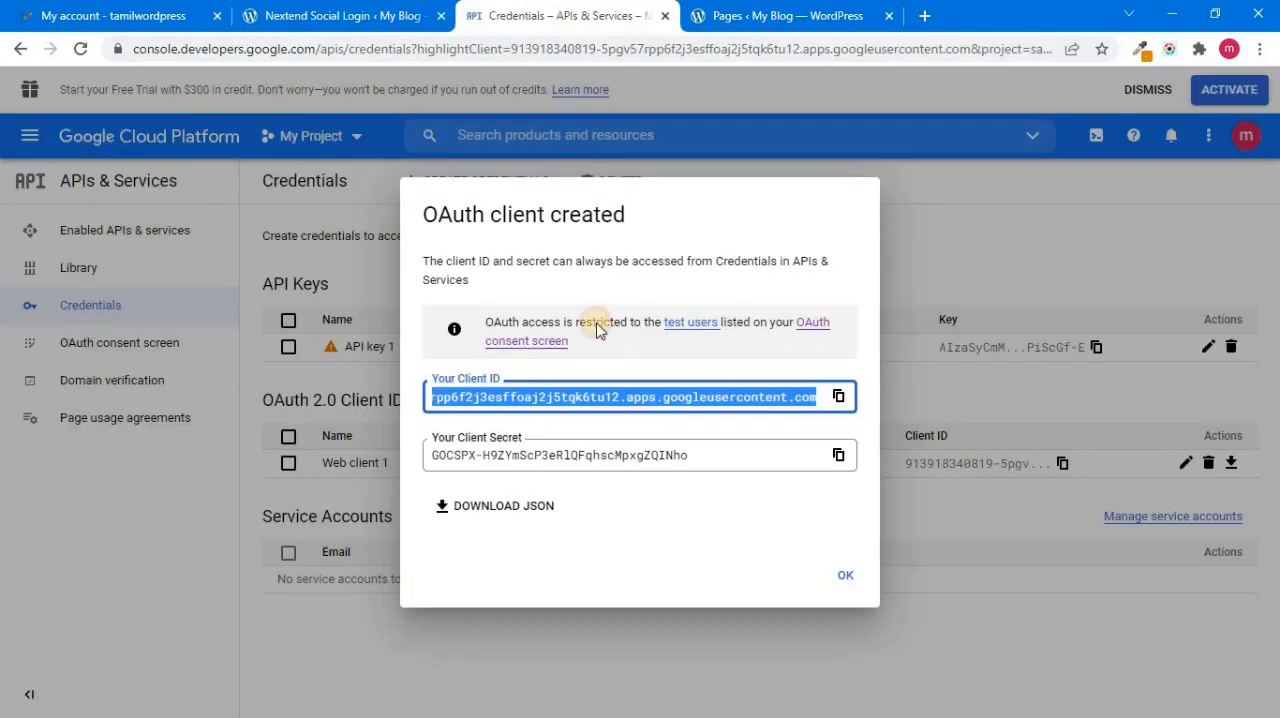
{"action": "left_click", "coordinate": [838, 456]}
{"action": "left_click", "coordinate": [320, 15]}
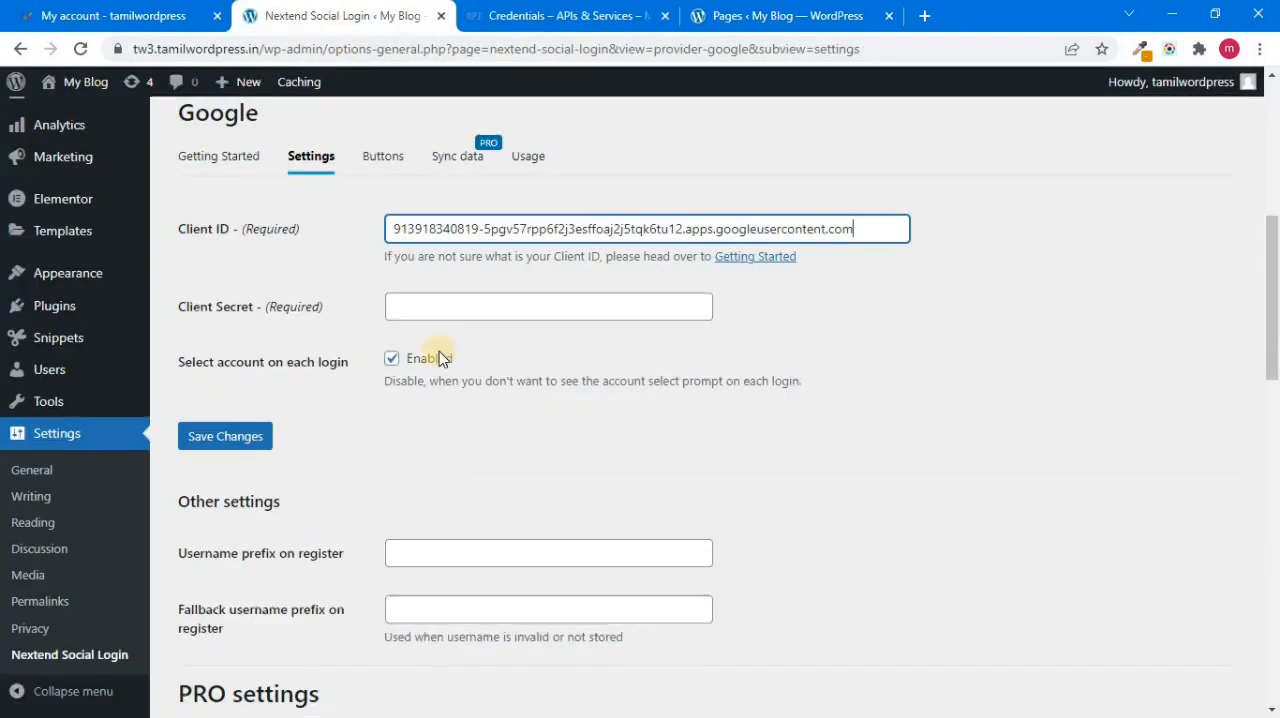
{"action": "left_click", "coordinate": [442, 310]}
{"action": "key", "text": "ctrl+v"}
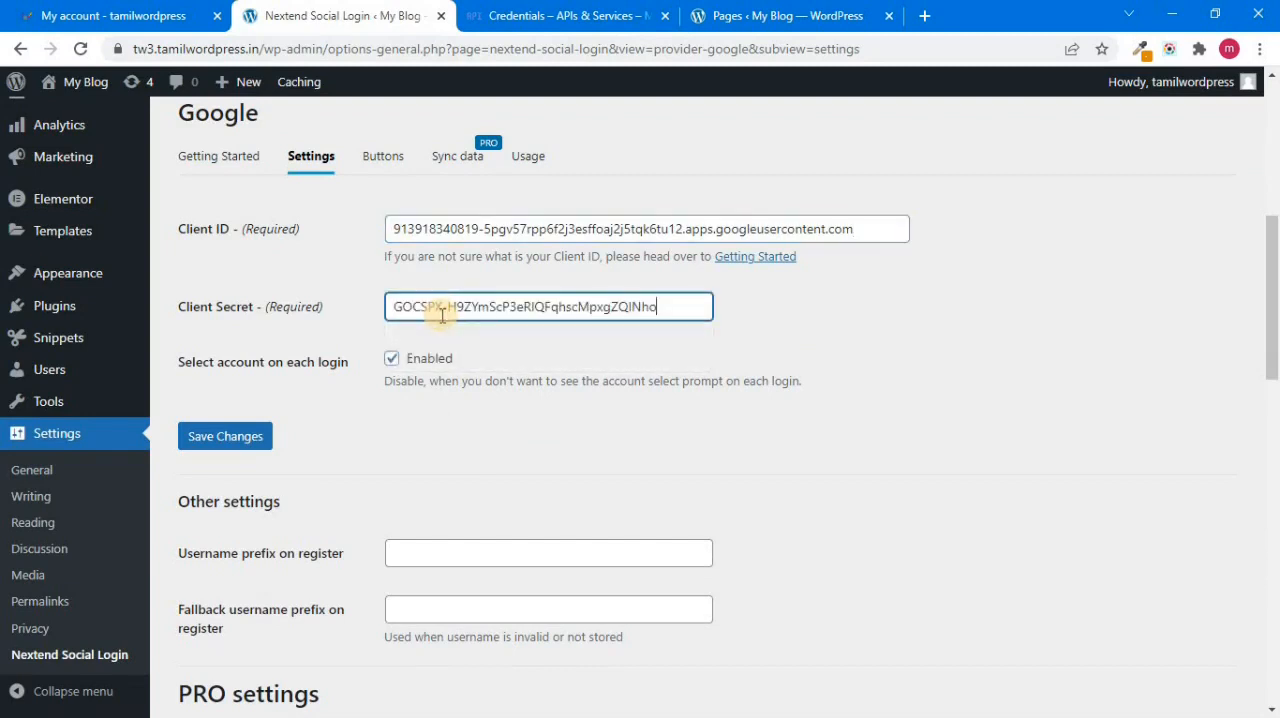
{"action": "left_click", "coordinate": [251, 451]}
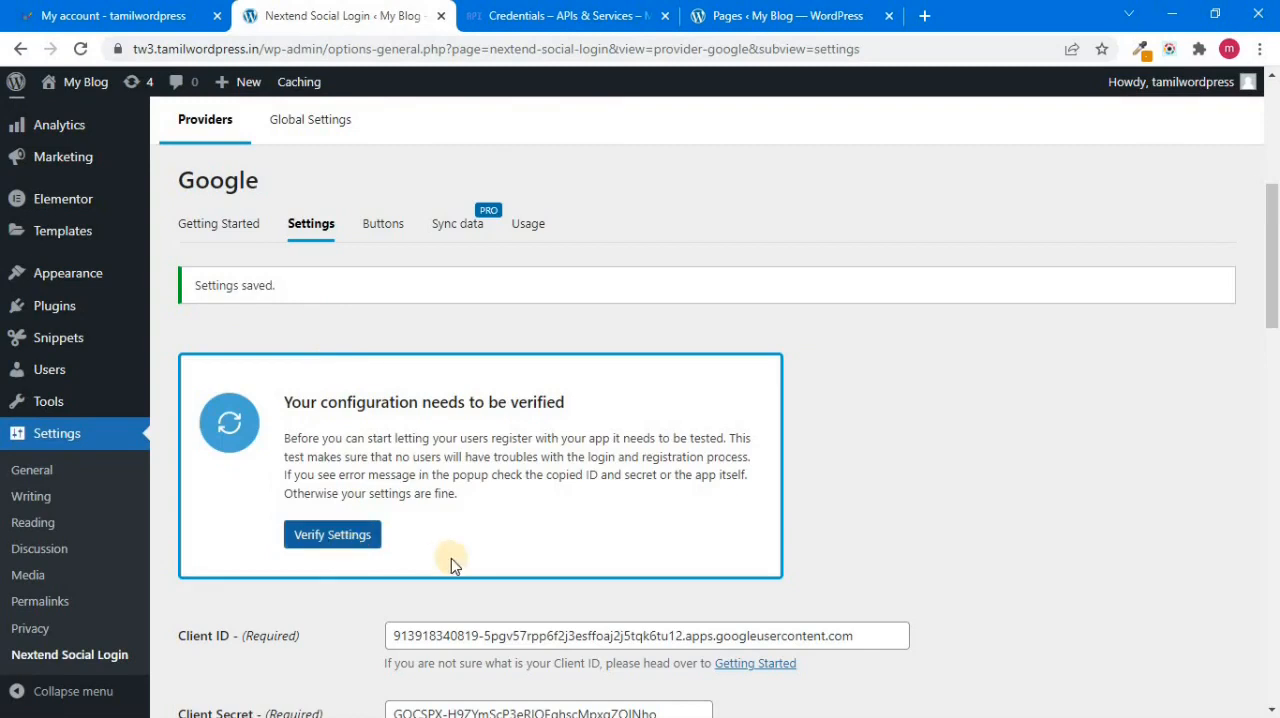
Step: Verify the Google provider settings by signing in with a Google account, and enable the provider
{"action": "left_click", "coordinate": [352, 535]}
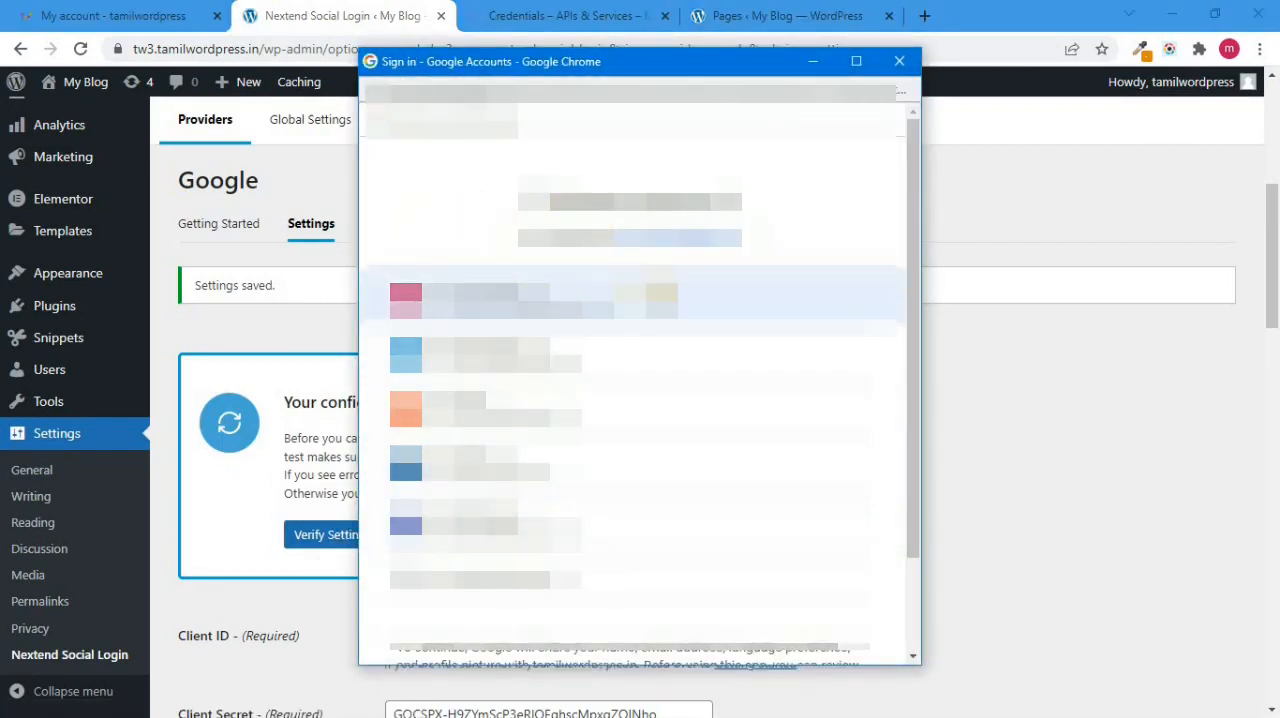
{"action": "left_click", "coordinate": [530, 292]}
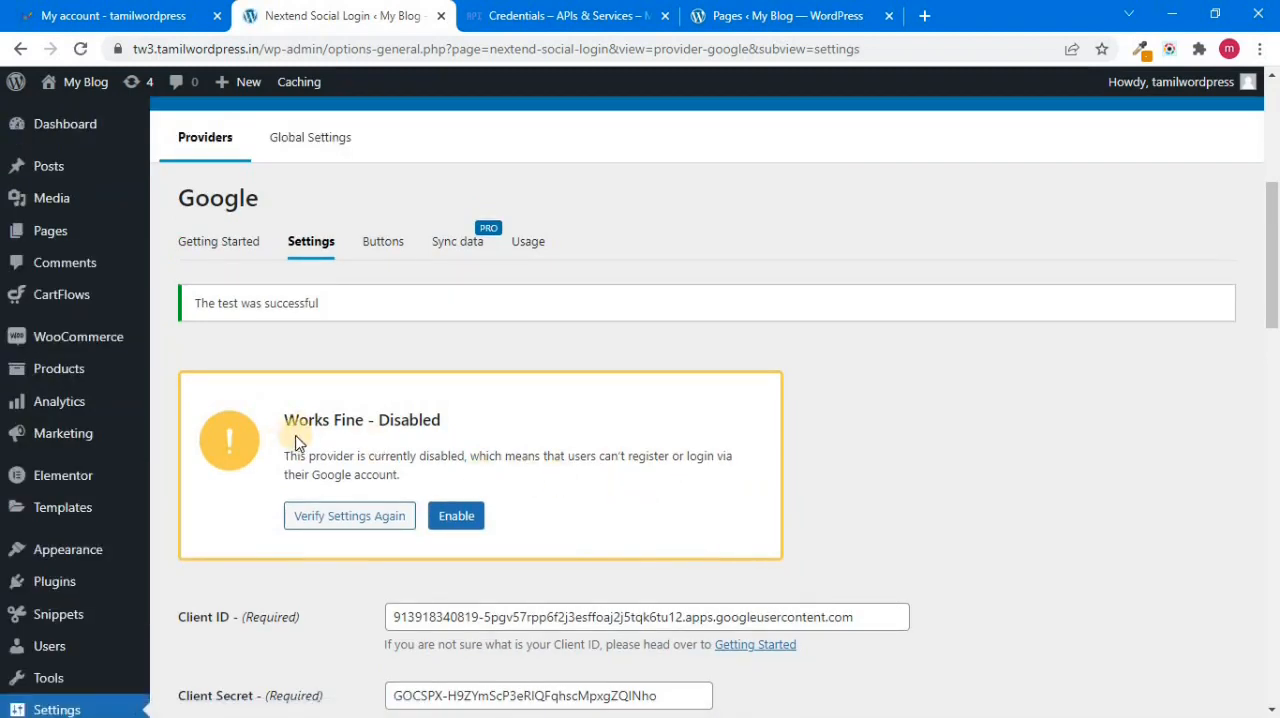
{"action": "left_click", "coordinate": [468, 526]}
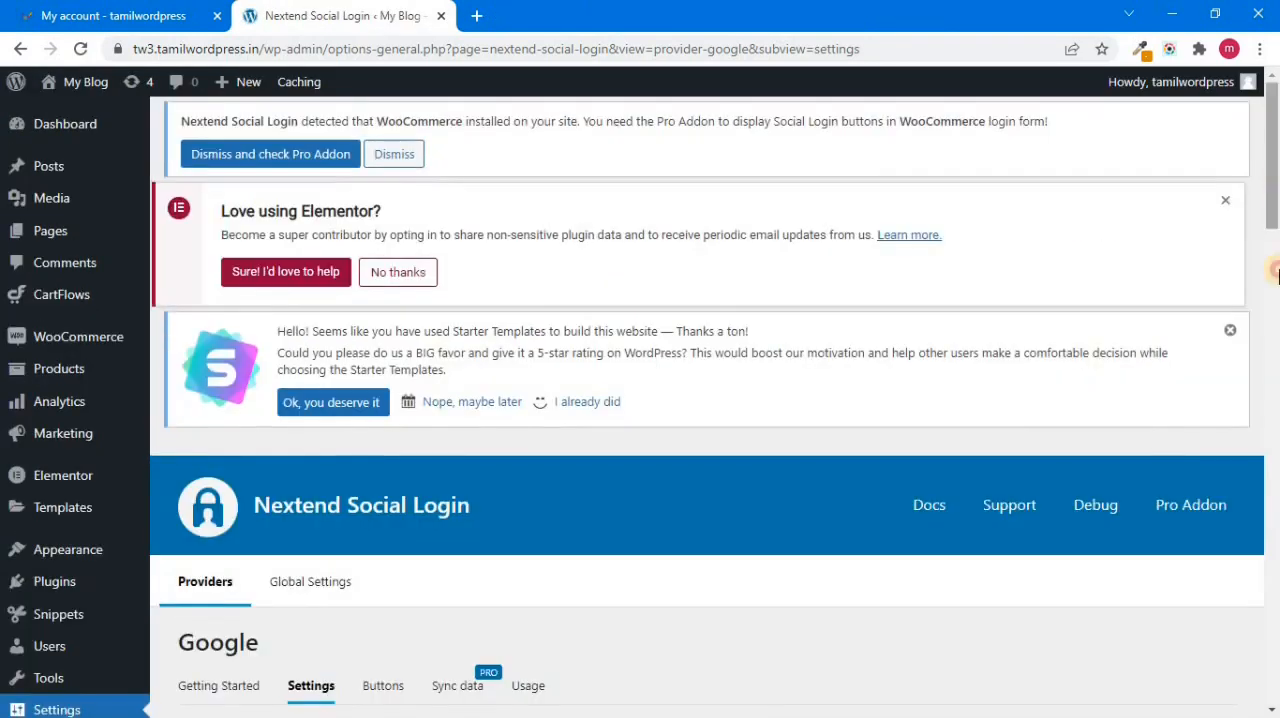
{"action": "scroll", "coordinate": [640, 420], "scroll_direction": "down", "scroll_amount": 6}
{"action": "scroll", "coordinate": [403, 428], "scroll_direction": "up", "scroll_amount": 3}
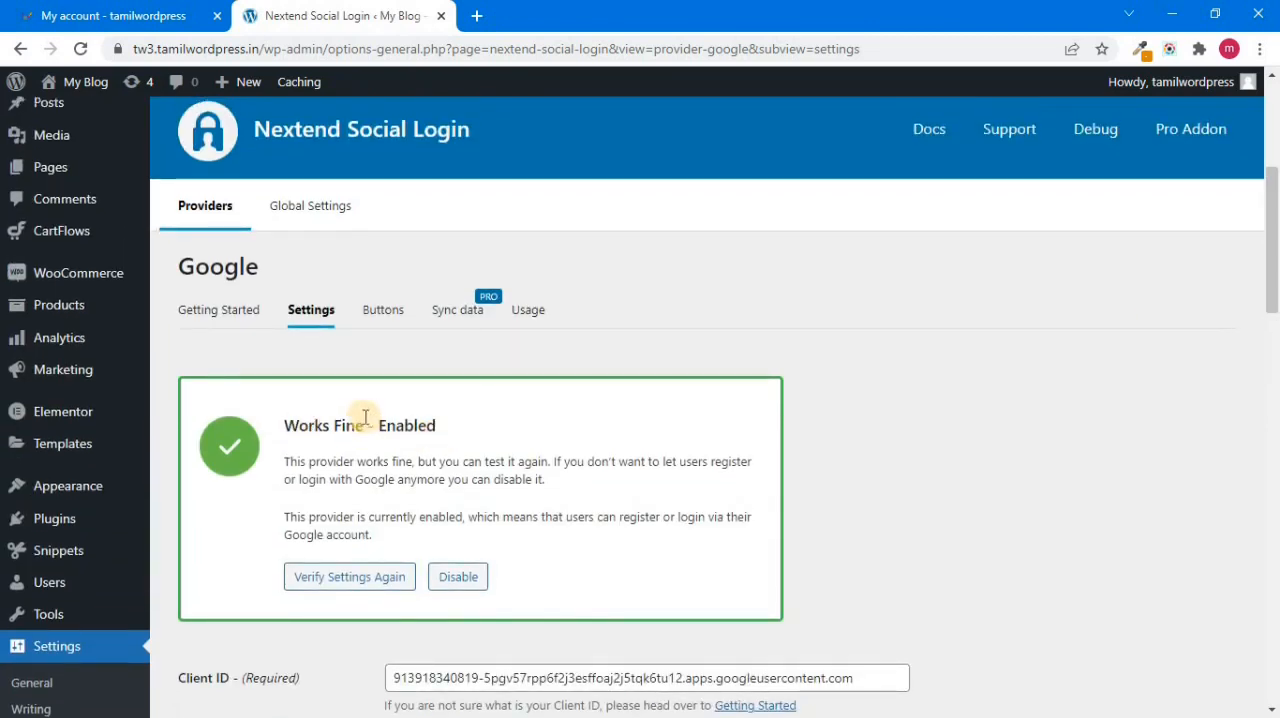
Step: Set the Google login button skin to Dark and save the button settings
{"action": "left_click", "coordinate": [385, 318]}
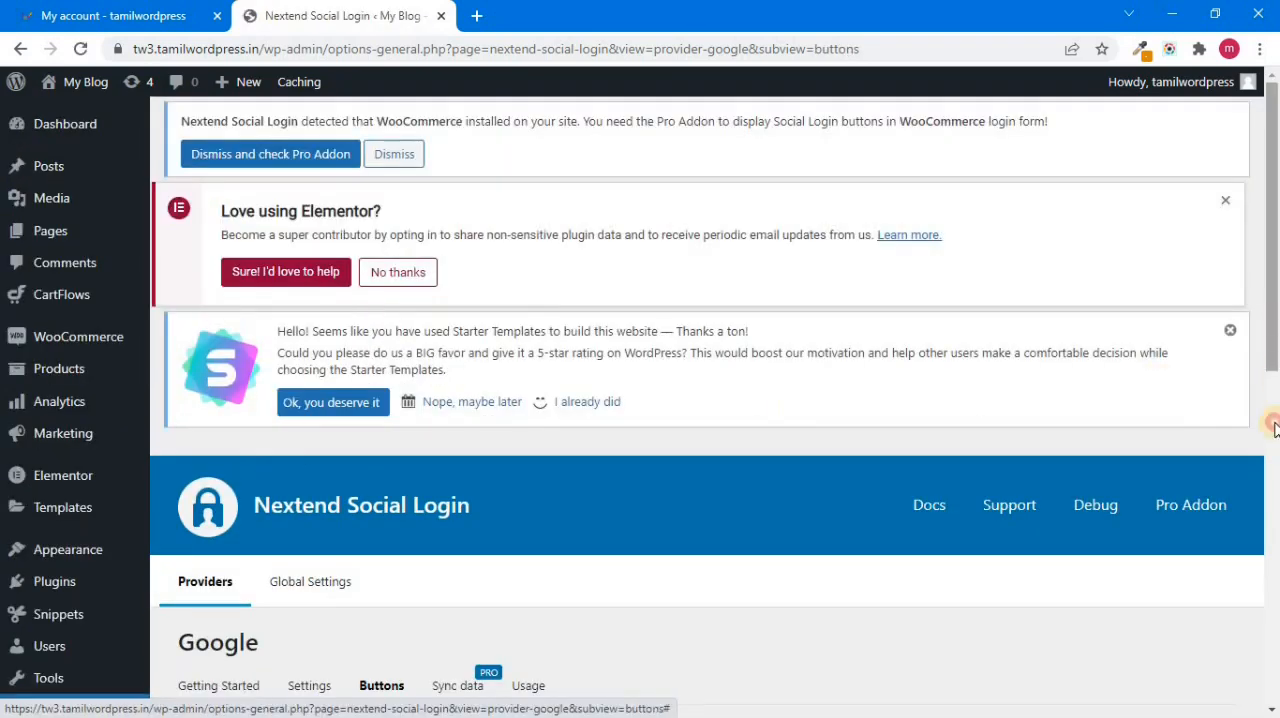
{"action": "left_click_drag", "start_coordinate": [1274, 424], "coordinate": [1274, 540]}
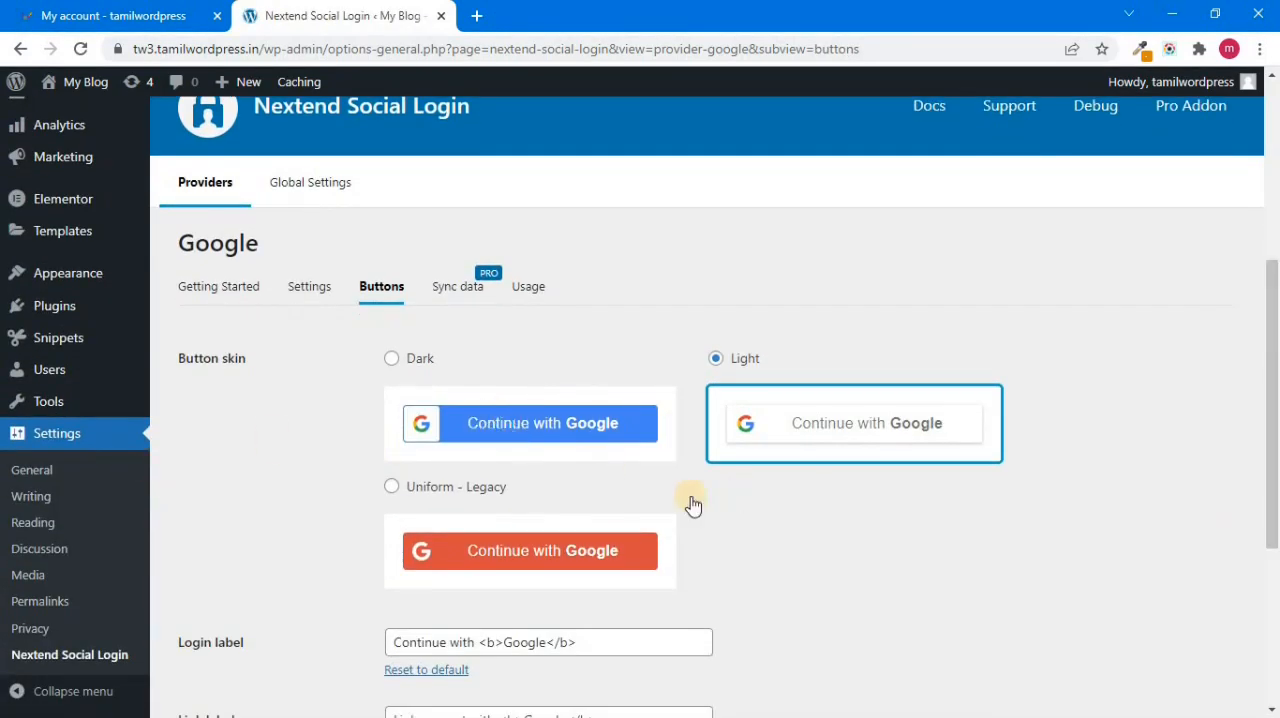
{"action": "left_click", "coordinate": [395, 360]}
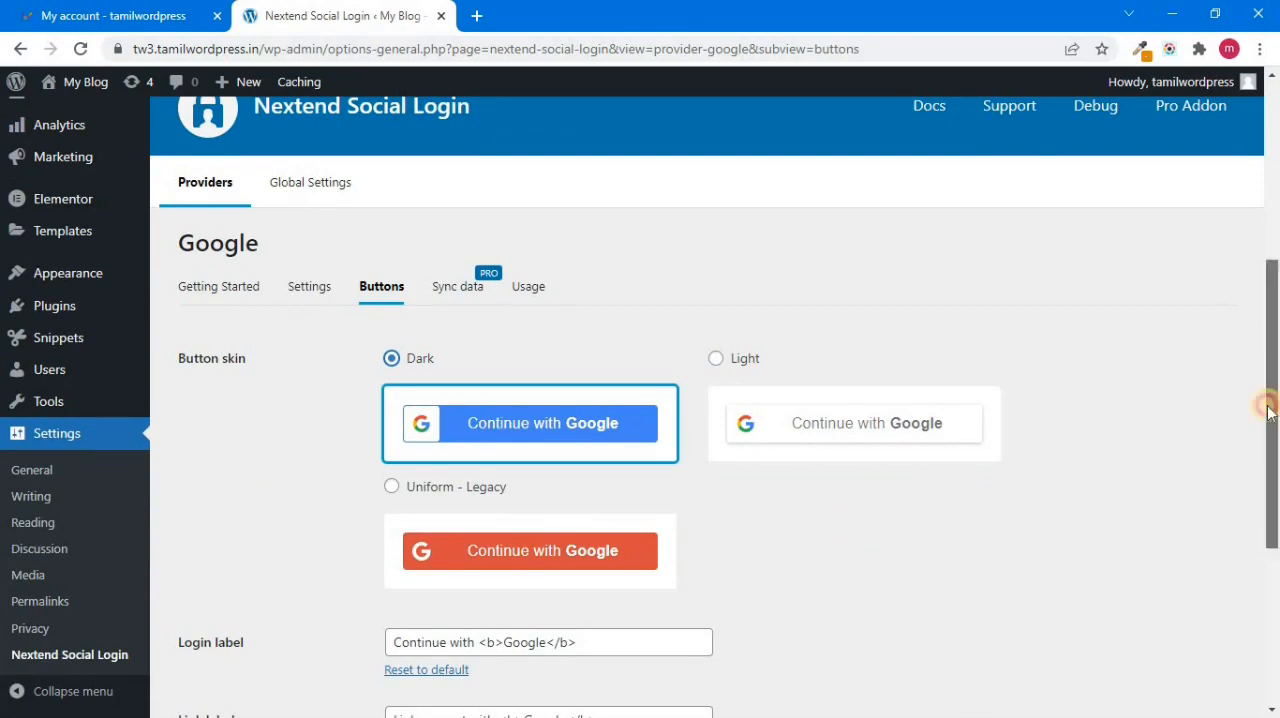
{"action": "left_click_drag", "start_coordinate": [1274, 355], "coordinate": [1274, 509]}
{"action": "left_click", "coordinate": [205, 600]}
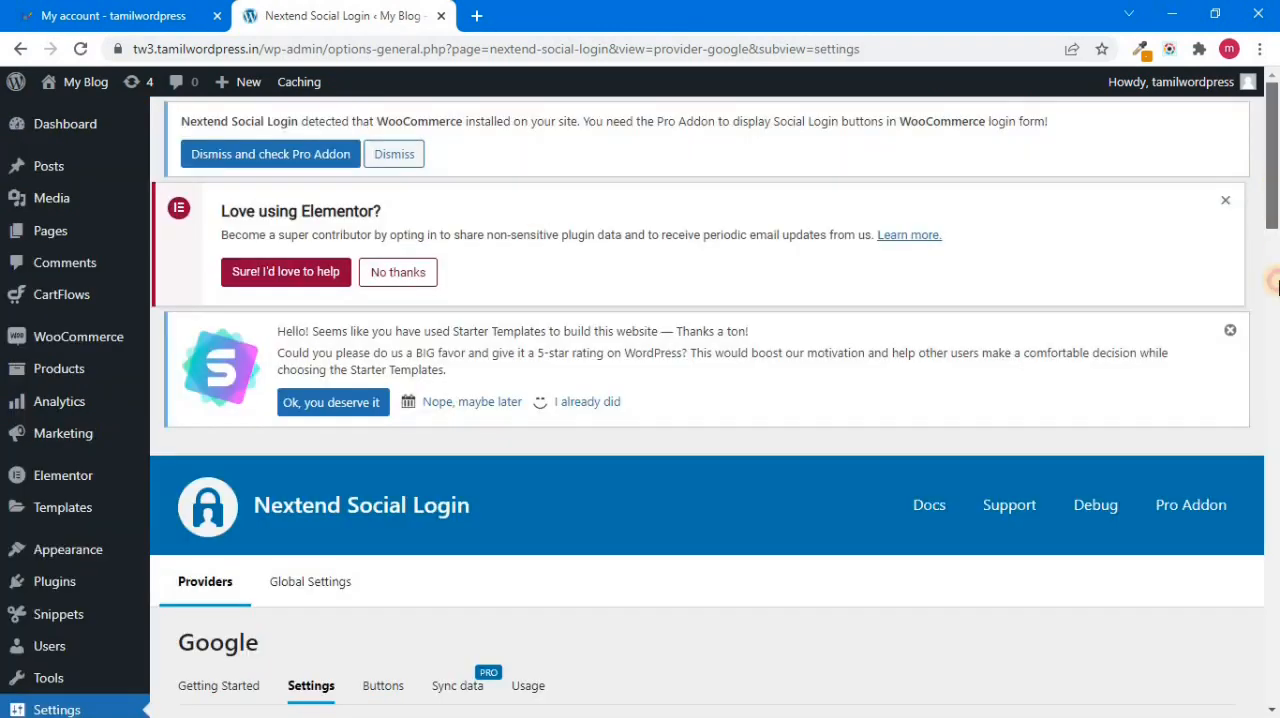
{"action": "left_click_drag", "start_coordinate": [1273, 185], "coordinate": [1273, 305]}
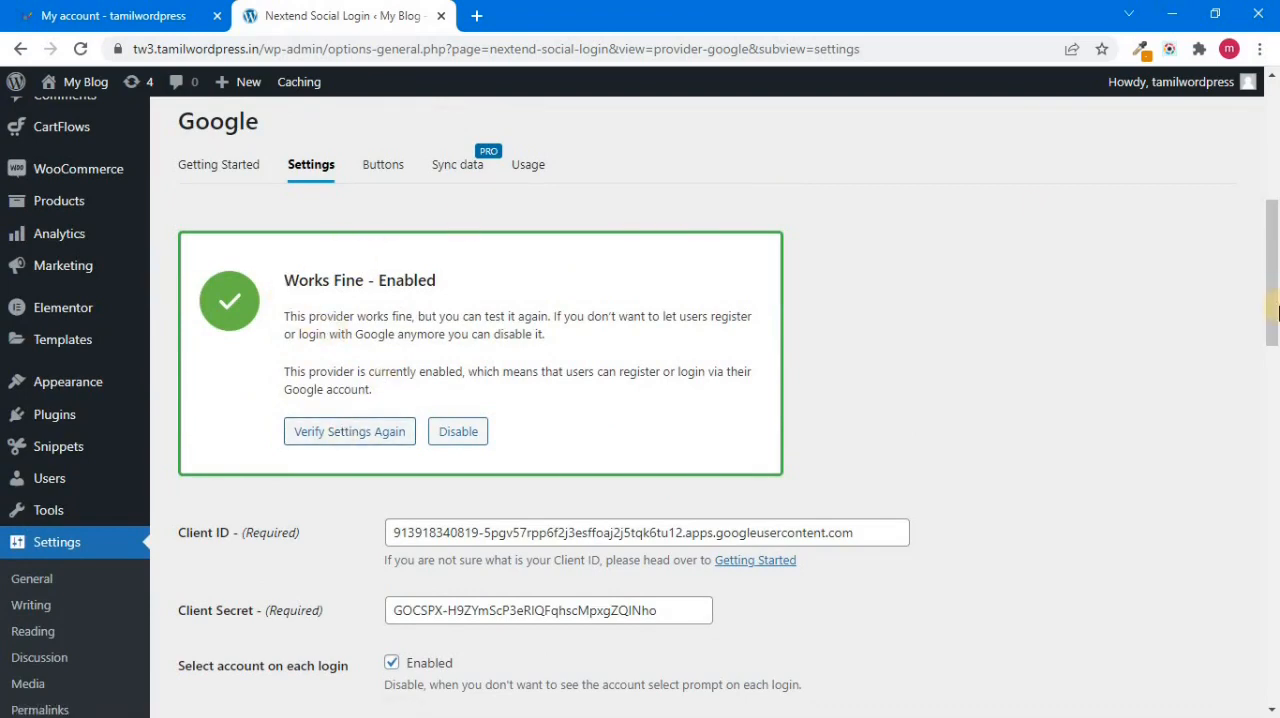
Step: Open Nextend Social Login's Global Settings and review the Login Form options for showing and aligning the login buttons
{"action": "scroll", "coordinate": [1275, 312], "scroll_direction": "up", "scroll_amount": 3}
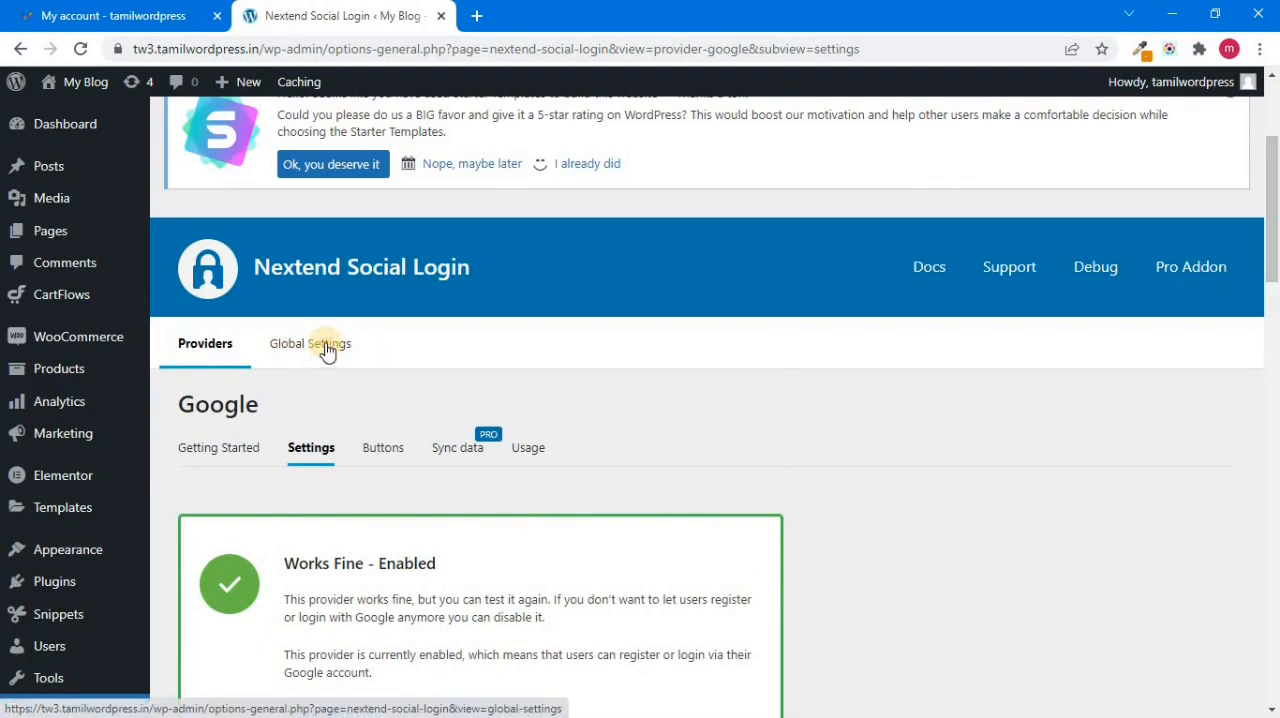
{"action": "left_click", "coordinate": [380, 450]}
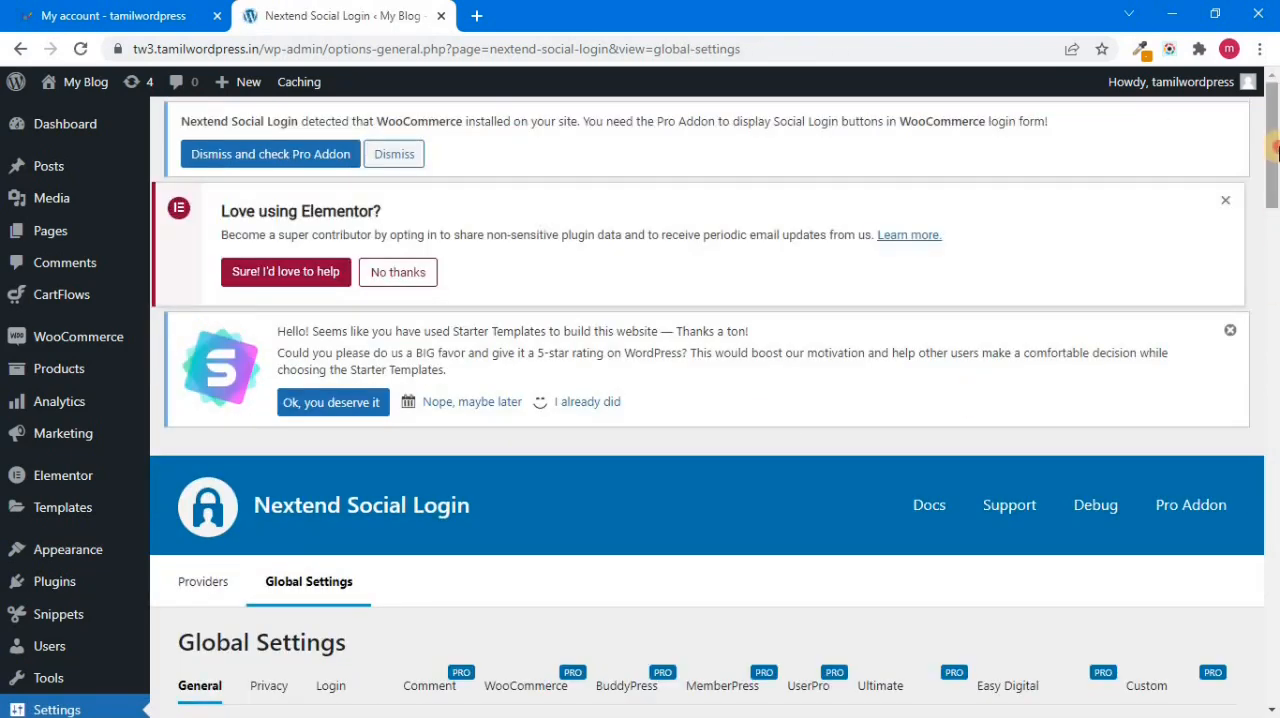
{"action": "left_click_drag", "start_coordinate": [1272, 190], "coordinate": [1270, 257]}
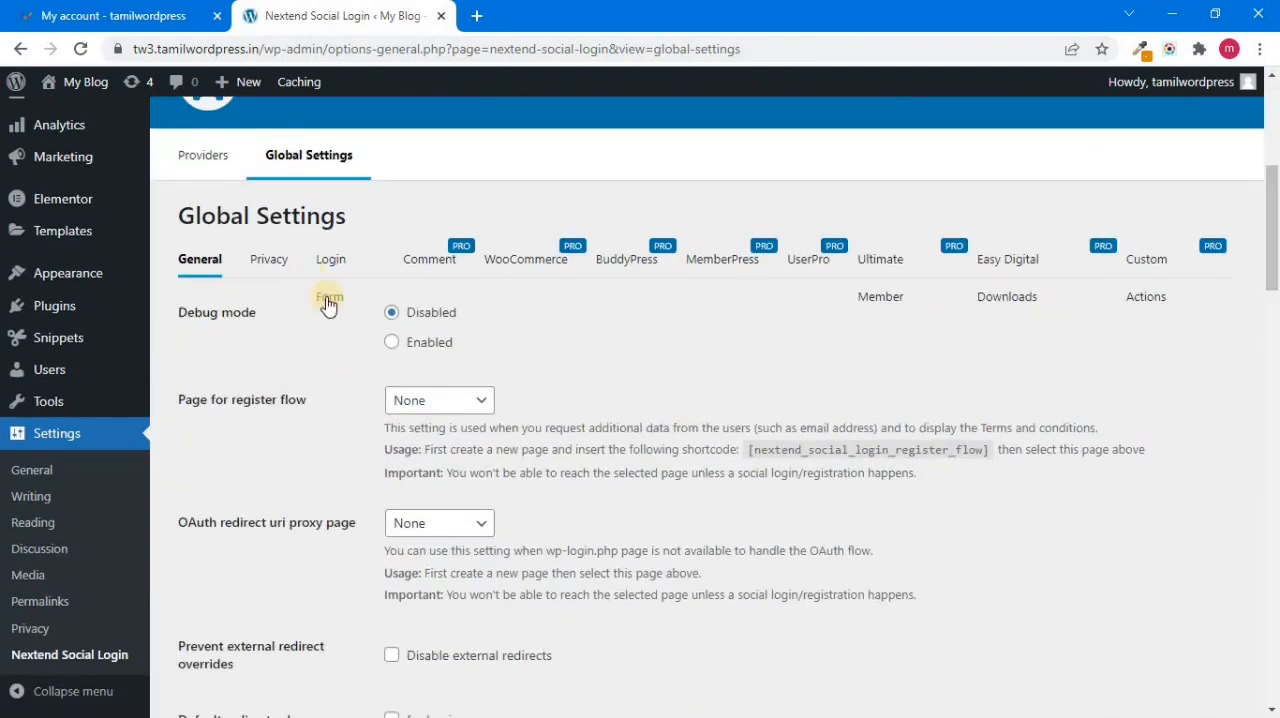
{"action": "left_click_drag", "start_coordinate": [1276, 268], "coordinate": [1276, 151]}
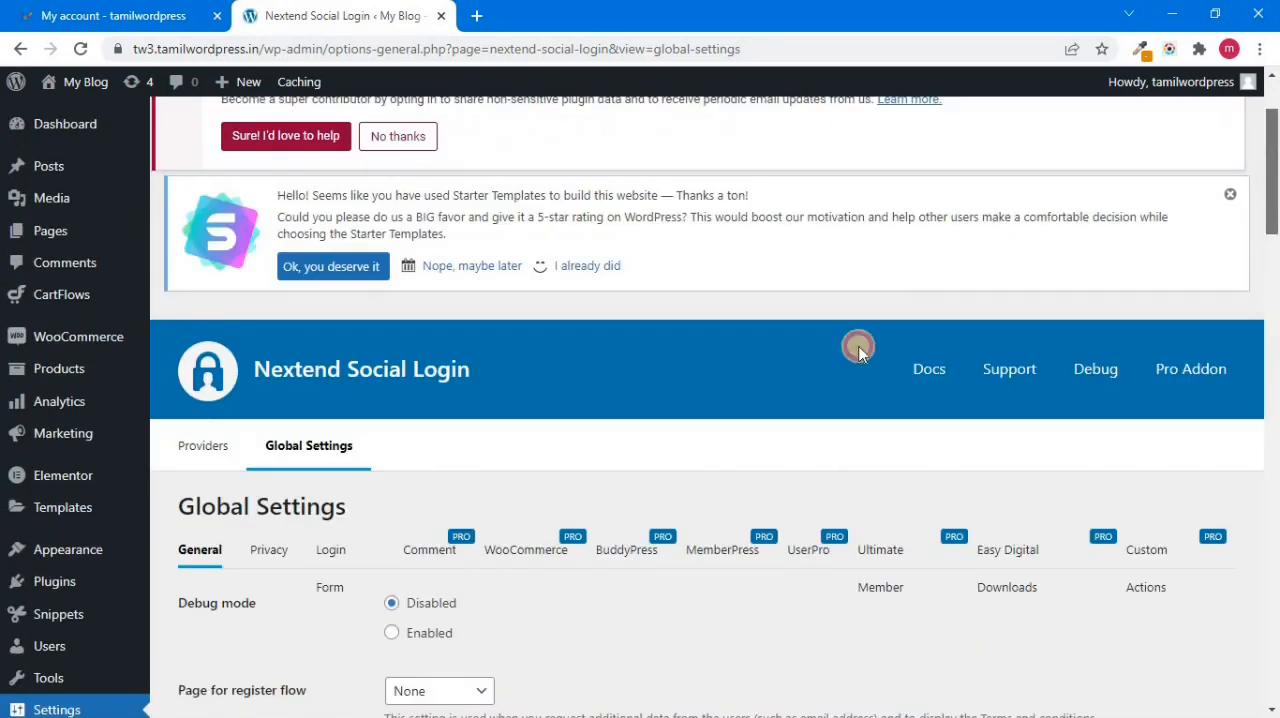
{"action": "left_click", "coordinate": [336, 553]}
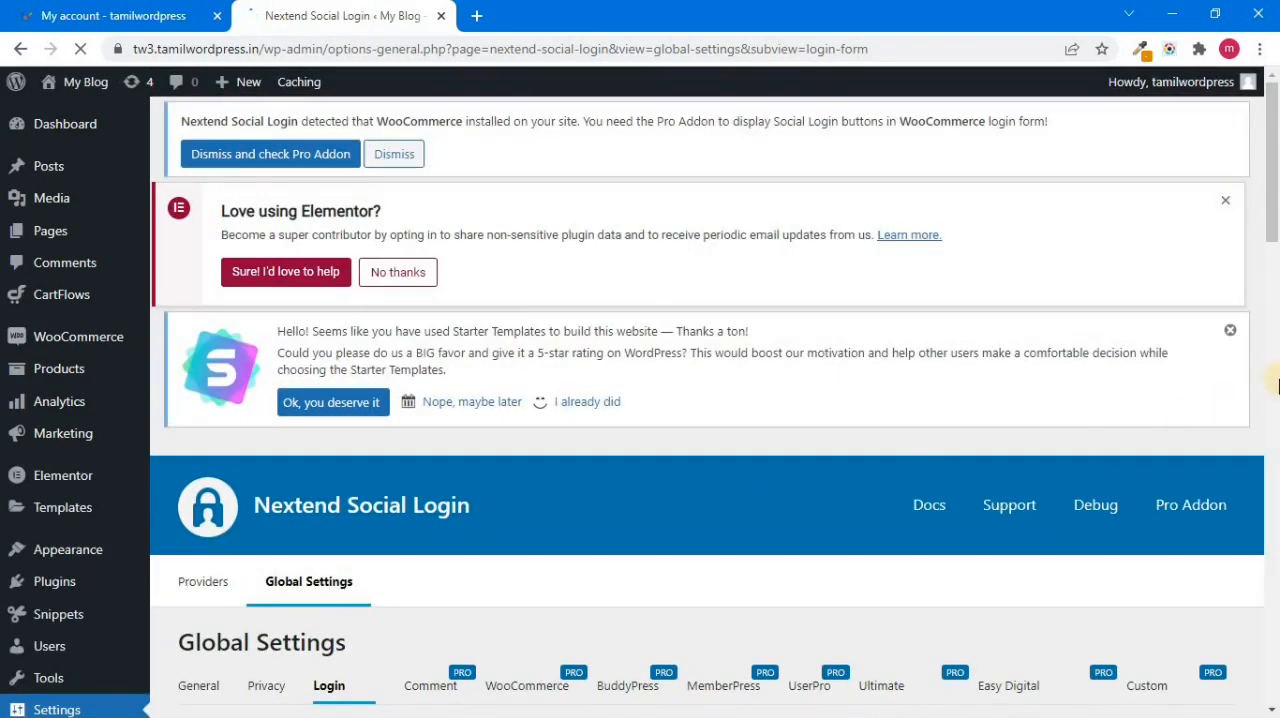
{"action": "left_click_drag", "start_coordinate": [1275, 235], "coordinate": [1275, 302]}
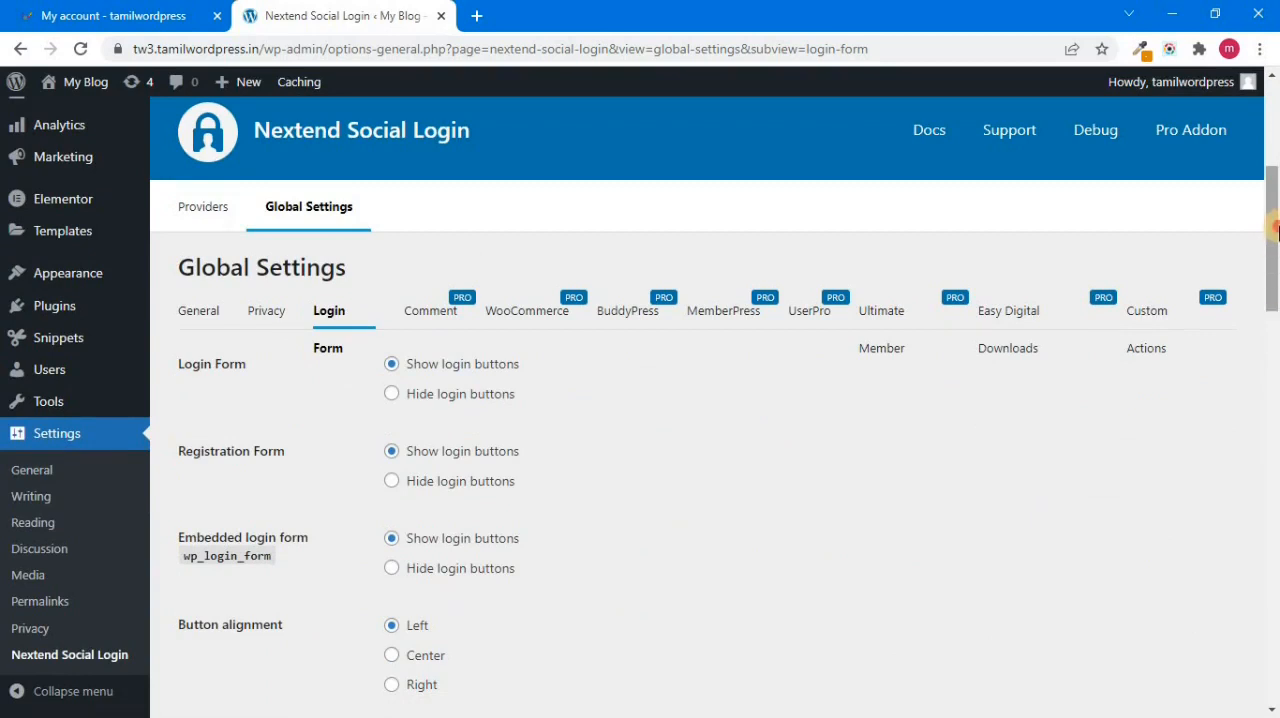
{"action": "left_click_drag", "start_coordinate": [1275, 228], "coordinate": [1275, 245]}
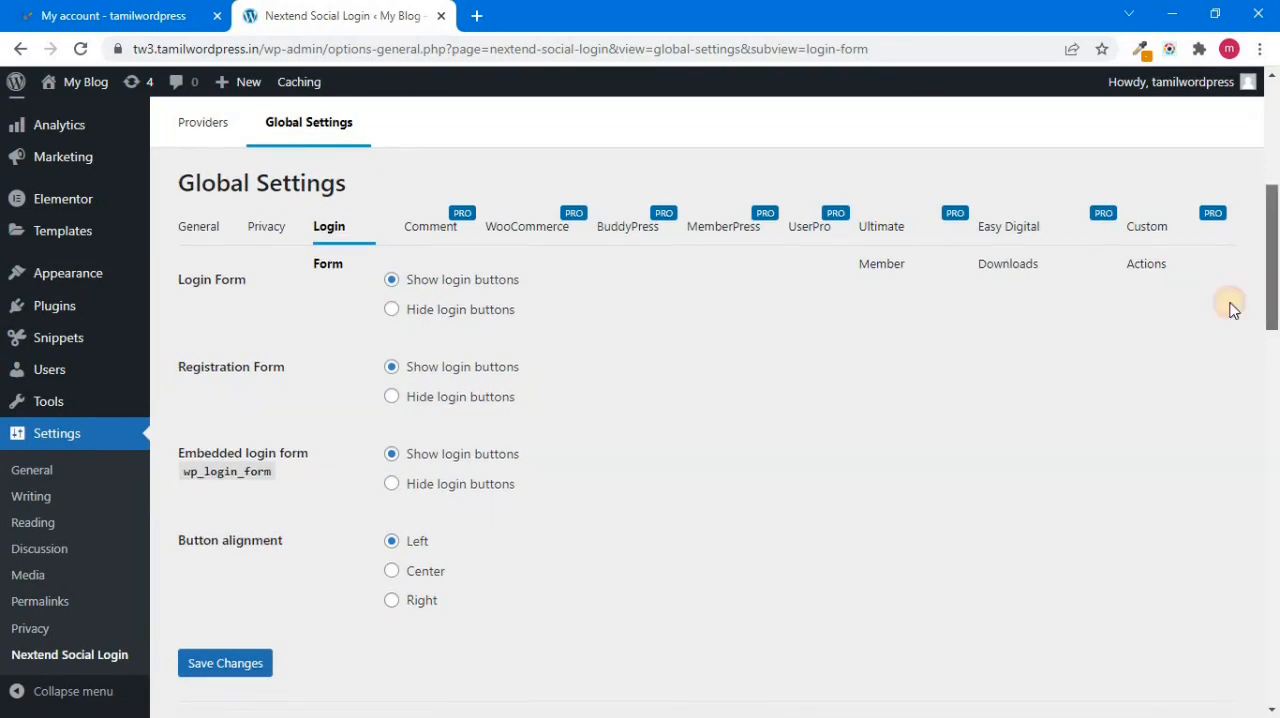
{"action": "scroll", "coordinate": [484, 272], "scroll_direction": "down", "scroll_amount": 1}
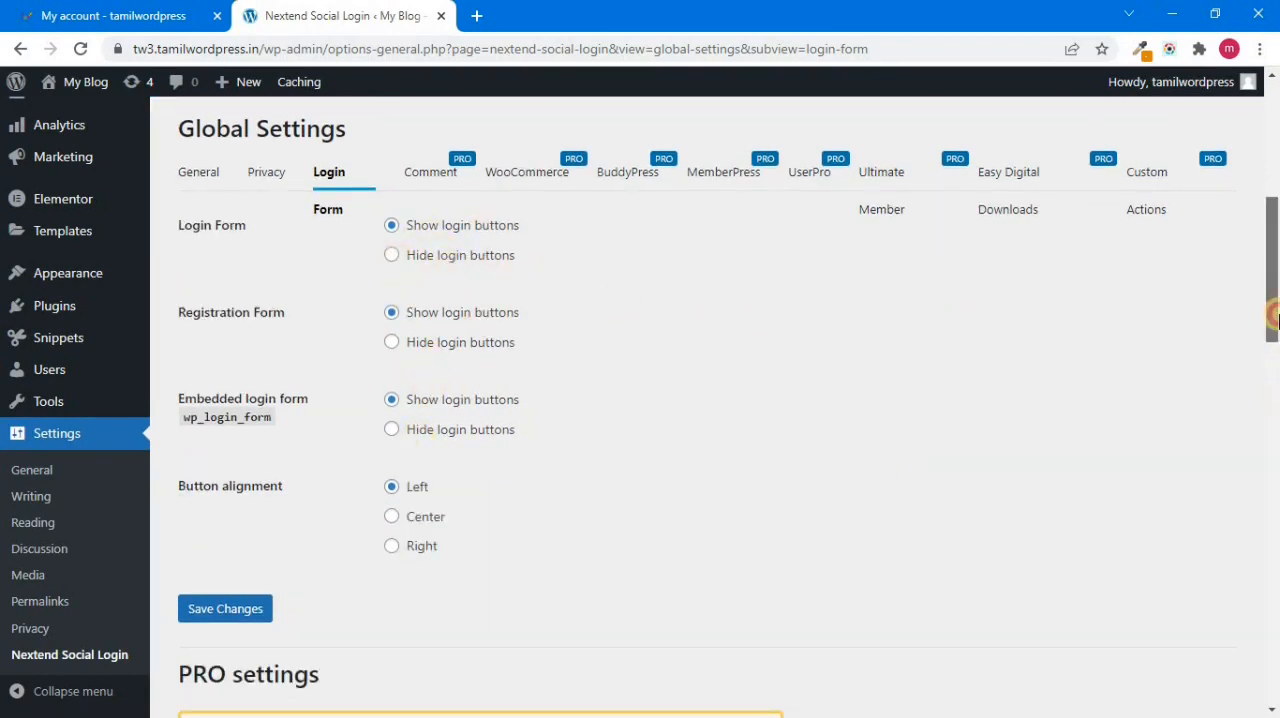
{"action": "left_click_drag", "start_coordinate": [1275, 338], "coordinate": [1275, 368]}
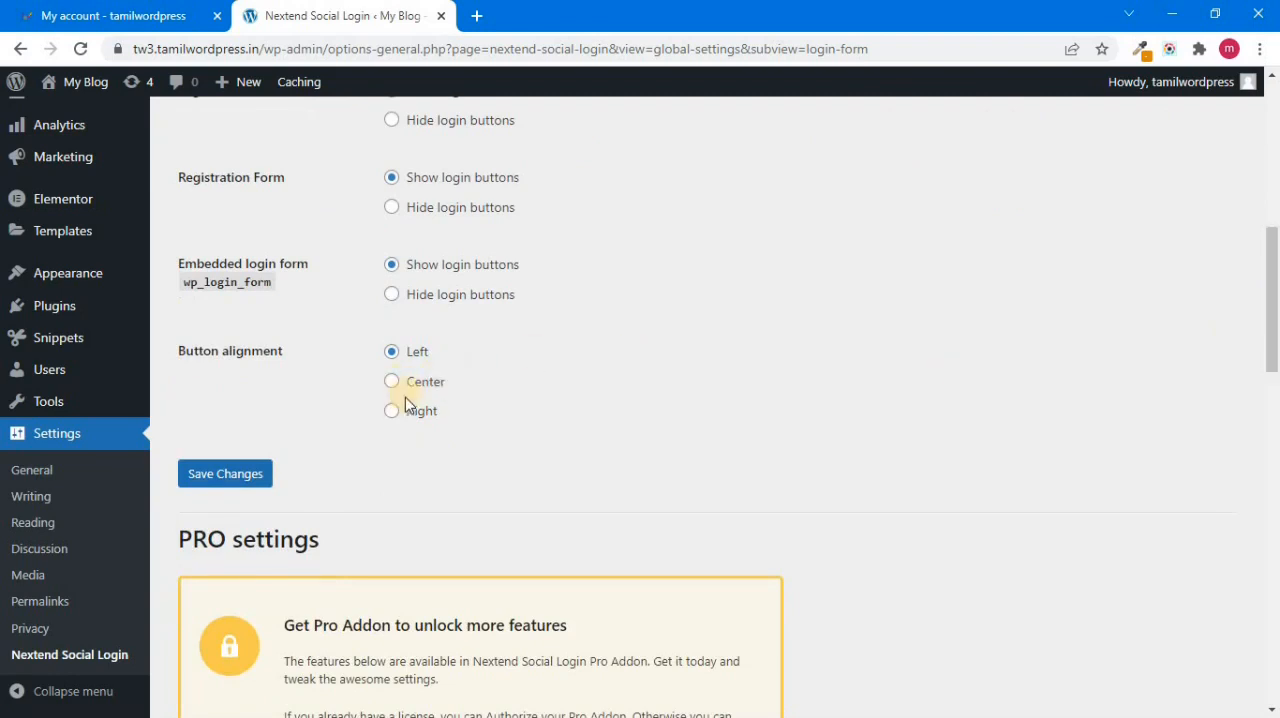
{"action": "scroll", "coordinate": [477, 420], "scroll_direction": "up", "scroll_amount": 2}
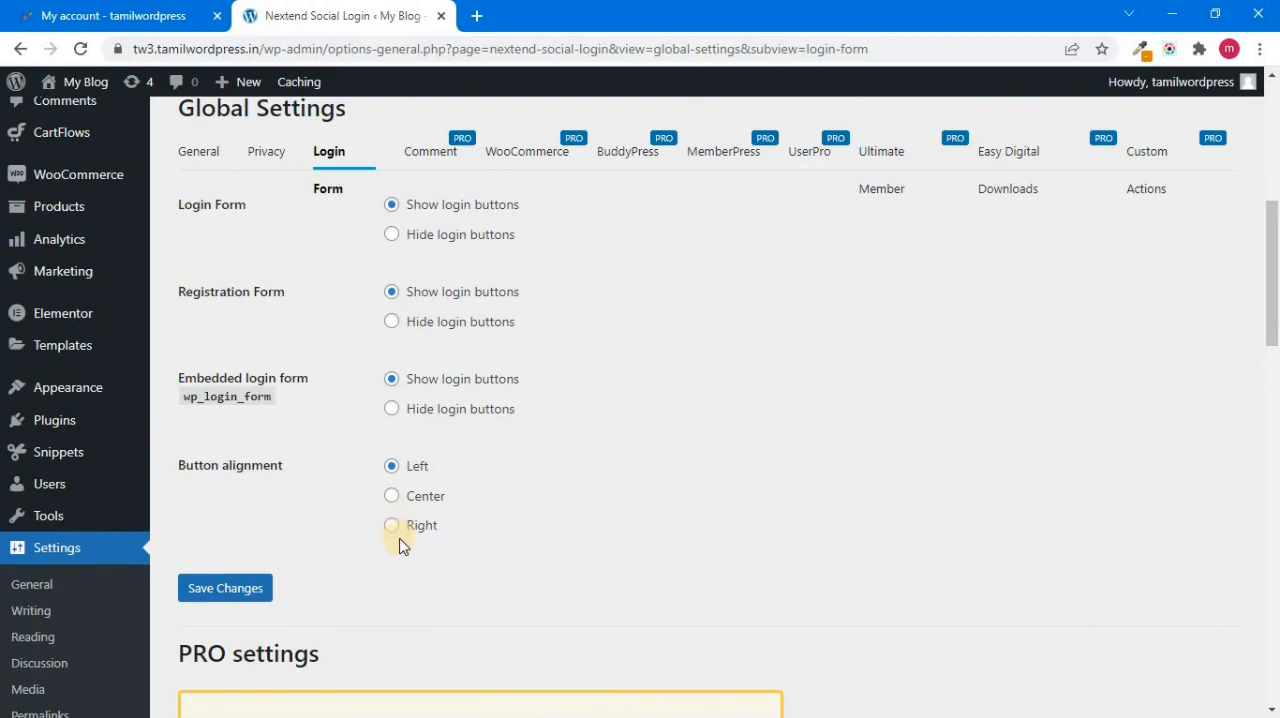
{"action": "left_click", "coordinate": [1277, 362]}
{"action": "left_click_drag", "start_coordinate": [1278, 379], "coordinate": [1274, 196]}
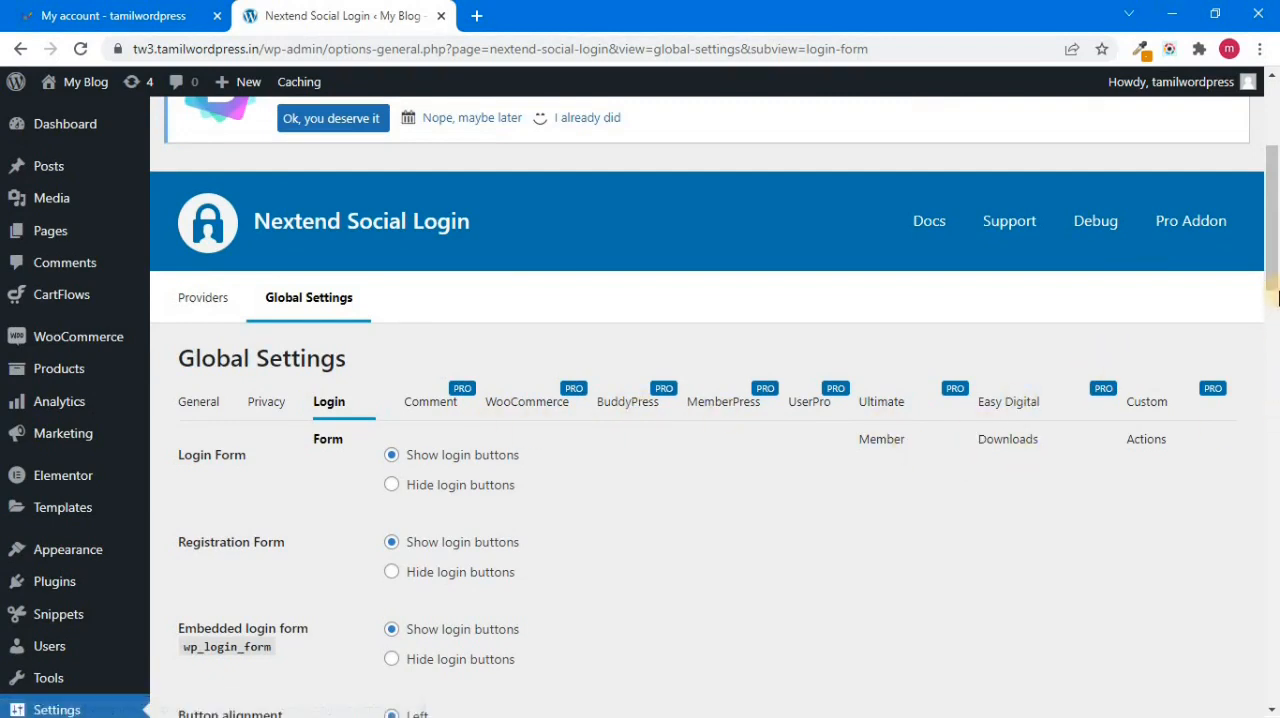
{"action": "scroll", "coordinate": [1246, 271], "scroll_direction": "down", "scroll_amount": 1}
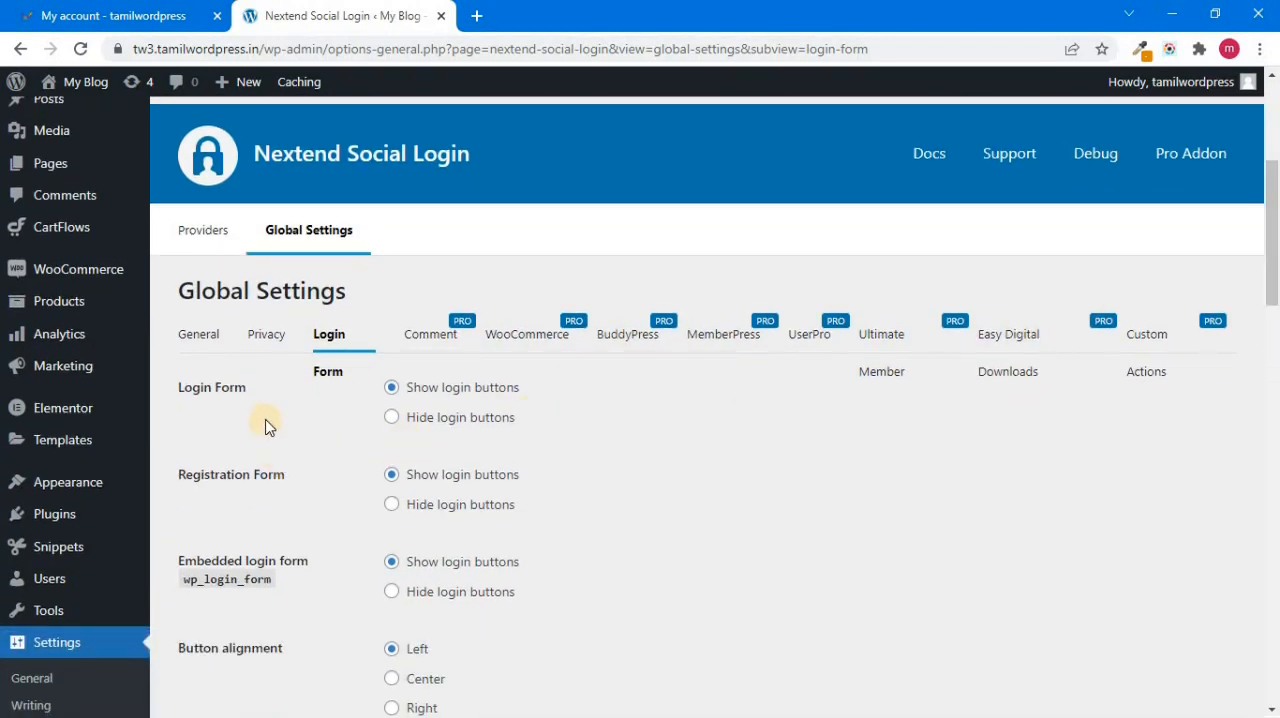
Step: Review the plugin's global Privacy and General options and switch to the tamilwordpress.in My account page
{"action": "left_click", "coordinate": [263, 335]}
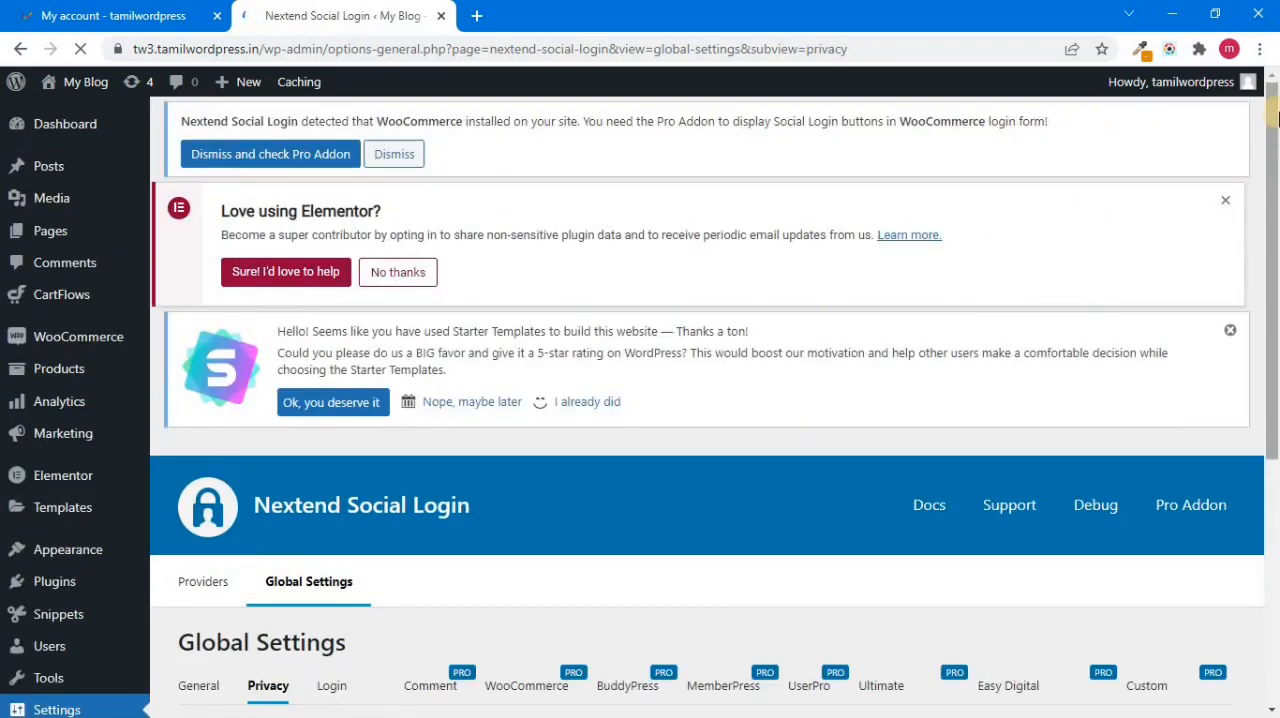
{"action": "left_click_drag", "start_coordinate": [1277, 155], "coordinate": [1266, 409]}
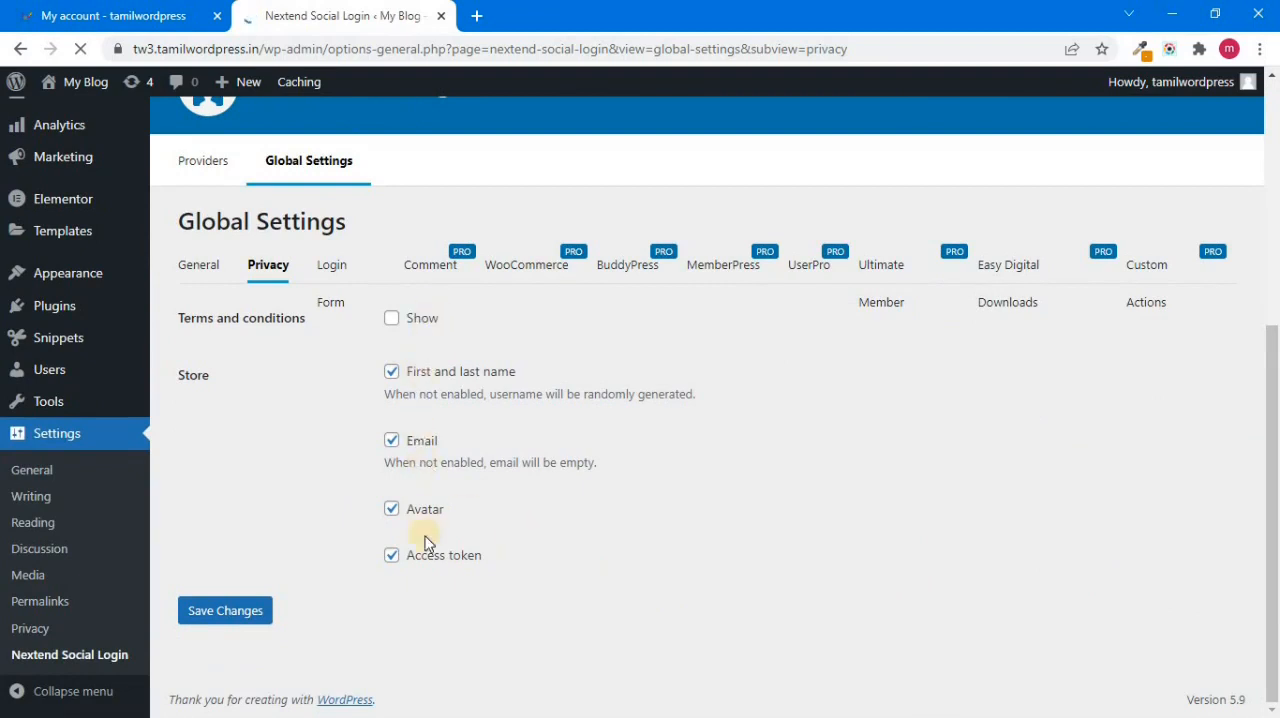
{"action": "left_click", "coordinate": [185, 264]}
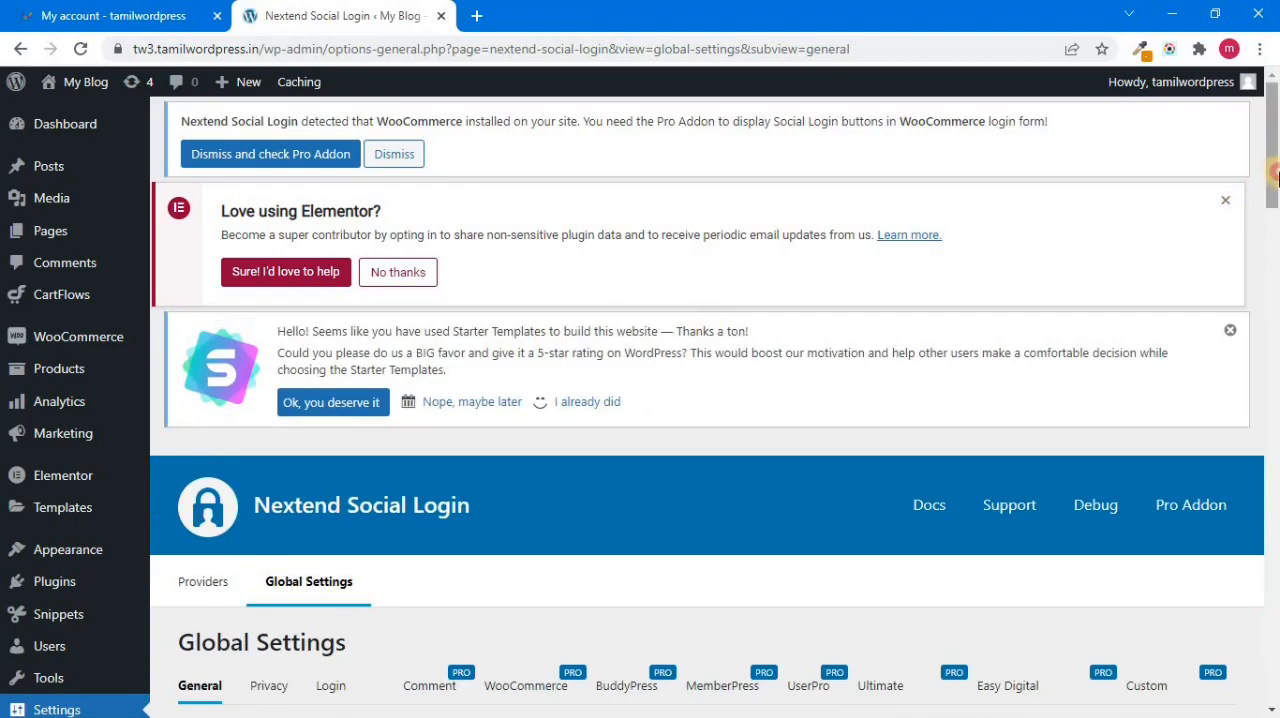
{"action": "left_click_drag", "start_coordinate": [1274, 160], "coordinate": [1275, 209]}
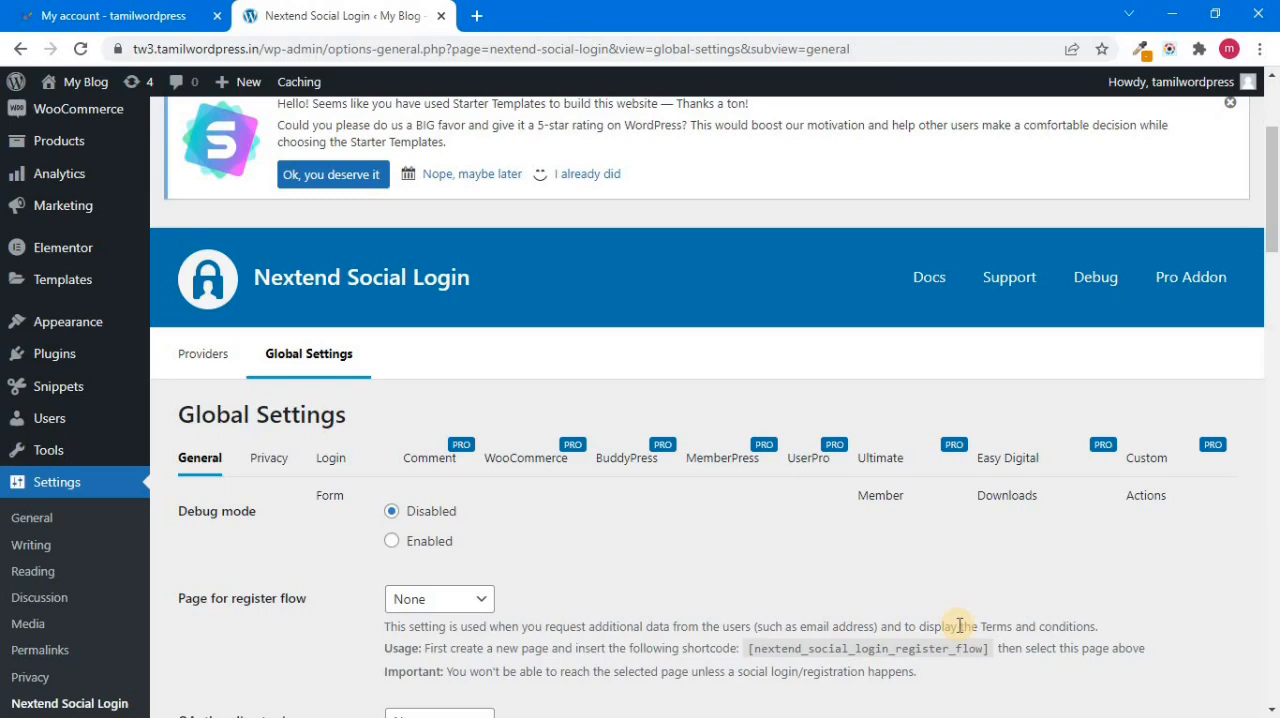
{"action": "left_click", "coordinate": [113, 15]}
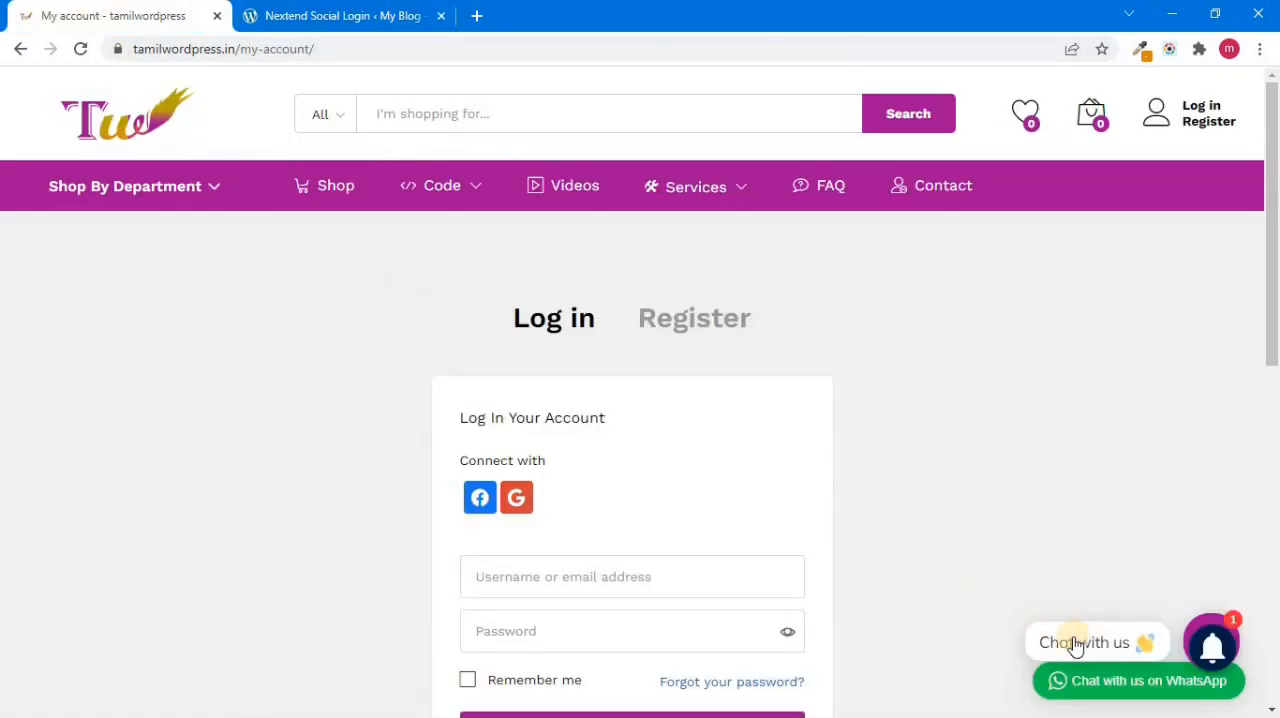